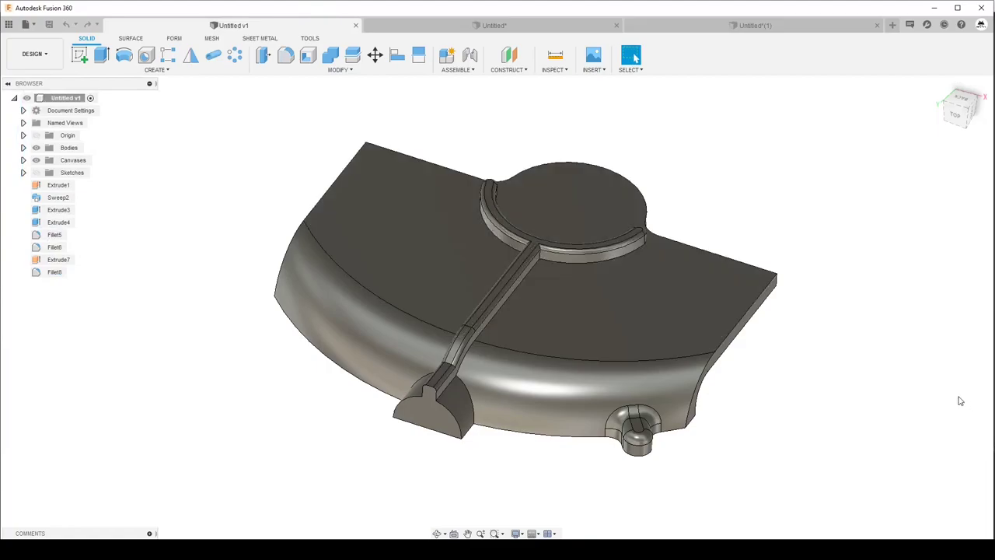
Orbit the finished filleted part, then switch to the Untitled* design with the two sketch canvases.
middle_click_drag(955, 399, 938, 393, "shift")
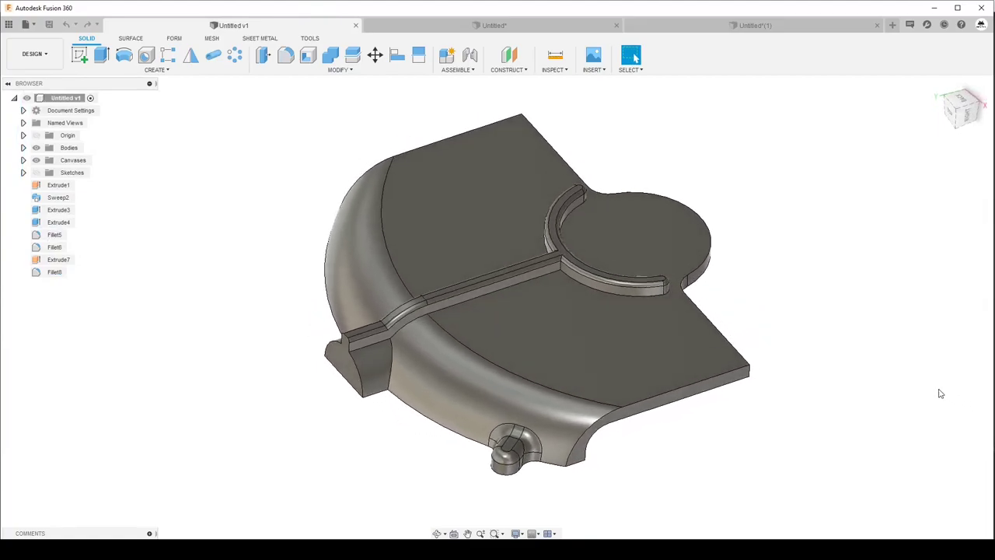
left_click(571, 28)
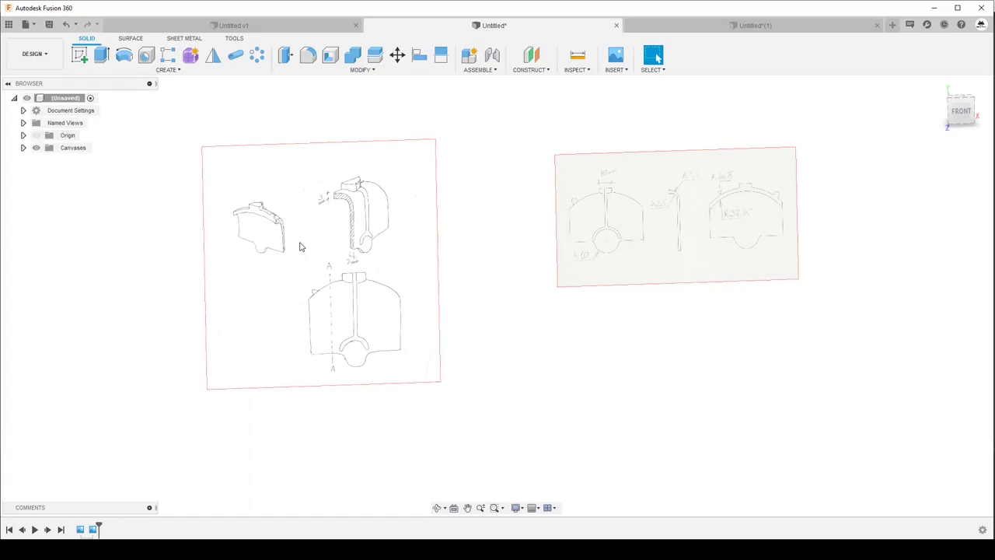
Orbit the view to inspect the two hand-drawn sketch canvases.
middle_click_drag(301, 246, 274, 204, "shift")
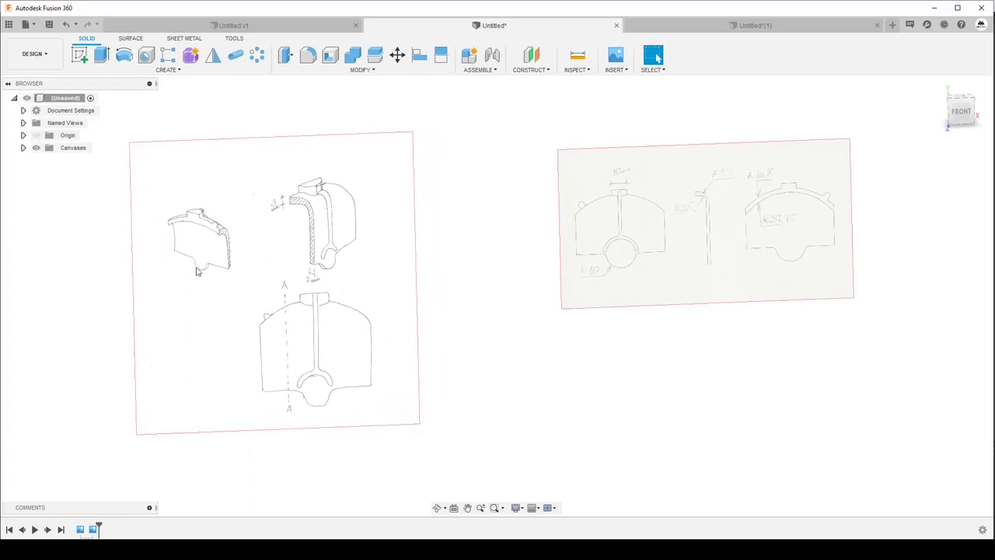
mouse_move(801, 373)
middle_mouse_down("shift")
mouse_move(583, 233)
mouse_move(713, 246)
middle_mouse_up("shift")
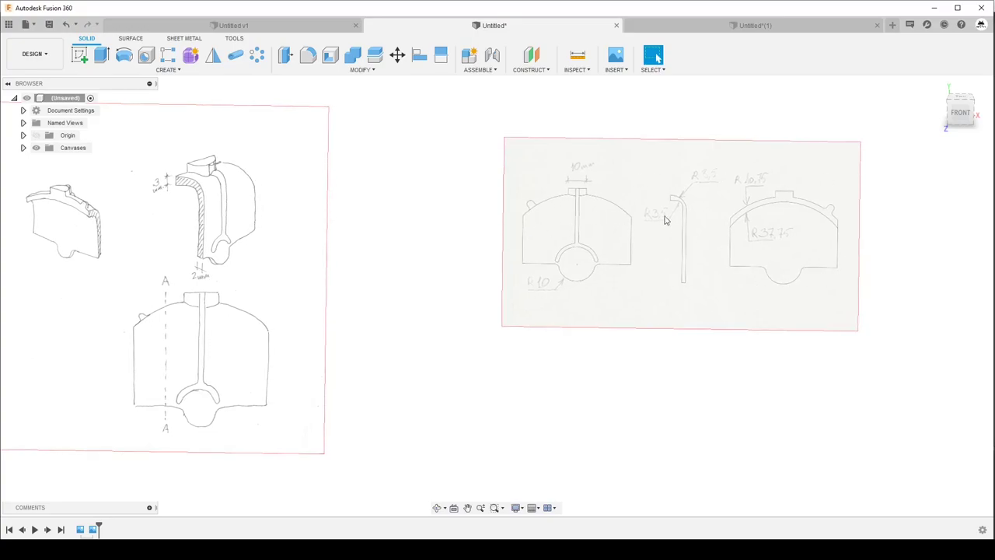
middle_click_drag(664, 221, 519, 241, "shift")
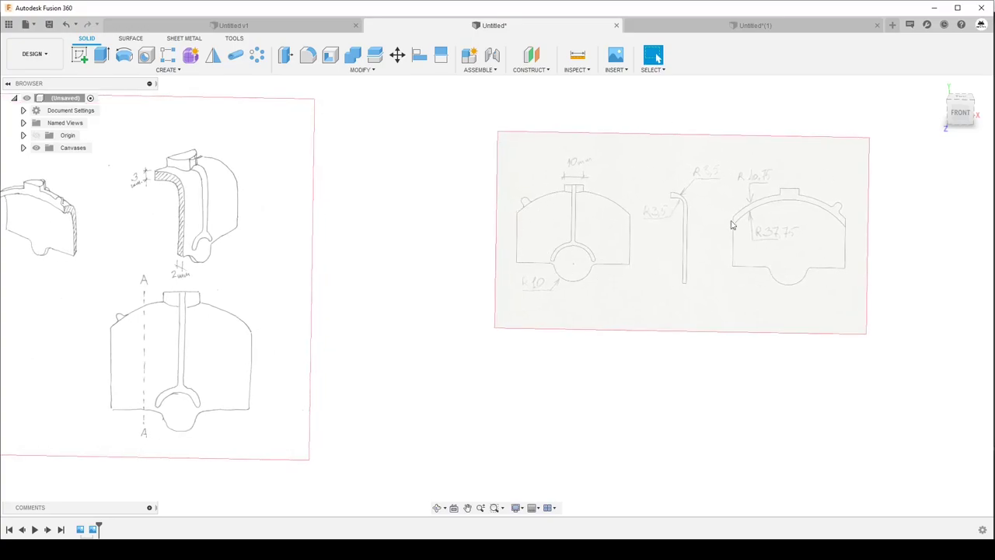
Review the traced profiles in Untitled*(1), then close that design with Don't Save.
left_click(709, 25)
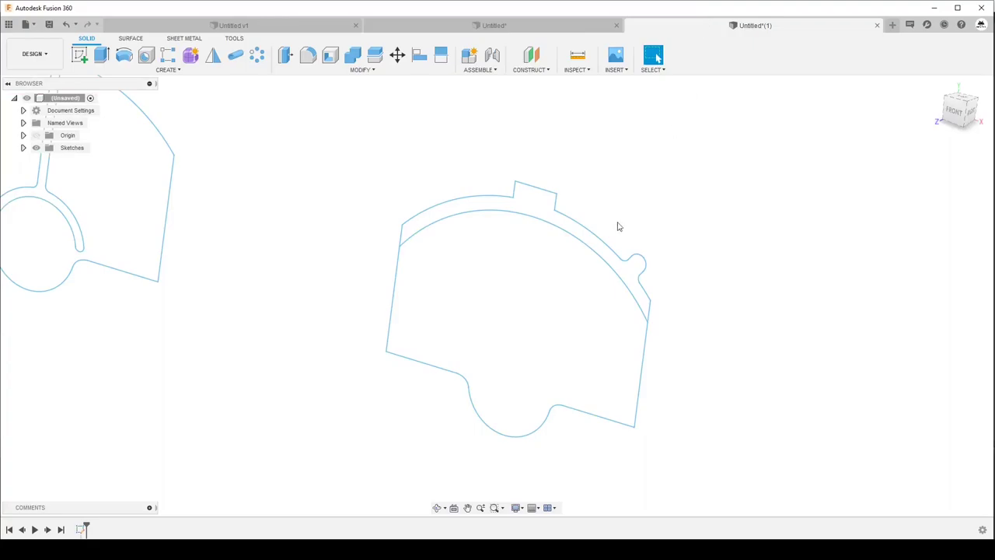
mouse_move(618, 226)
middle_mouse_down("shift")
mouse_move(487, 269)
mouse_move(555, 203)
middle_mouse_up("shift")
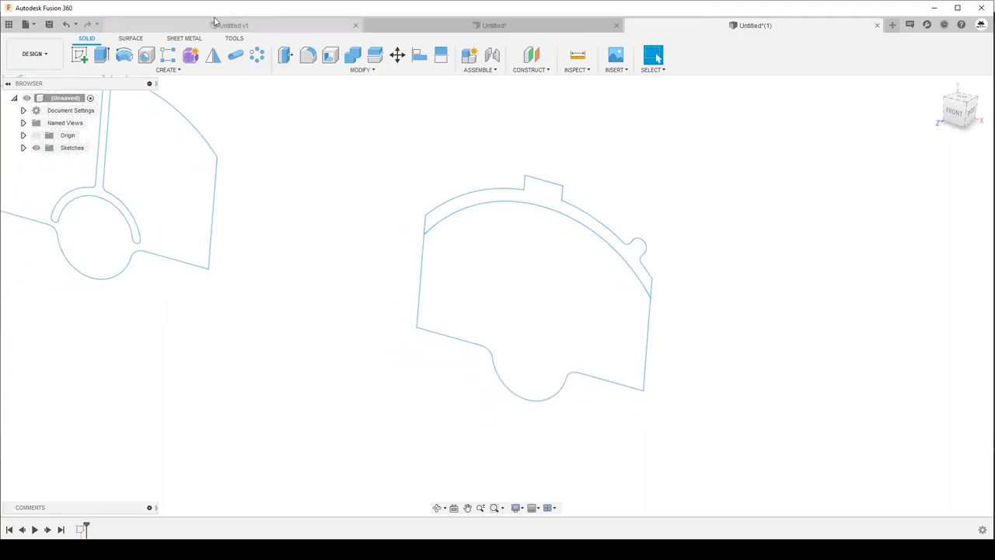
mouse_move(527, 261)
middle_mouse_down("shift")
mouse_move(535, 192)
mouse_move(555, 289)
mouse_move(509, 250)
middle_mouse_up("shift")
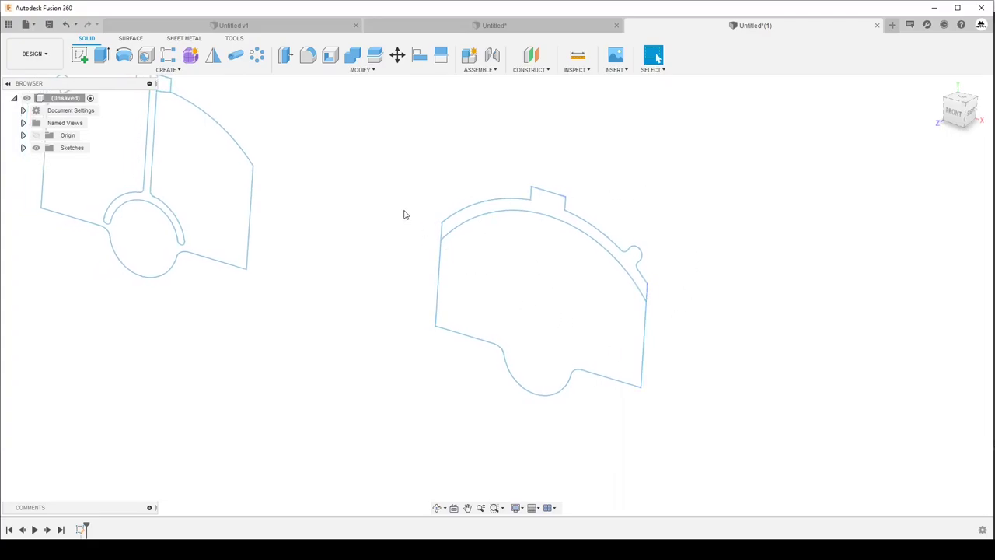
mouse_move(403, 215)
middle_mouse_down("shift")
mouse_move(575, 275)
mouse_move(568, 237)
mouse_move(516, 263)
mouse_move(531, 238)
mouse_move(921, 35)
middle_mouse_up("shift")
left_click(877, 26)
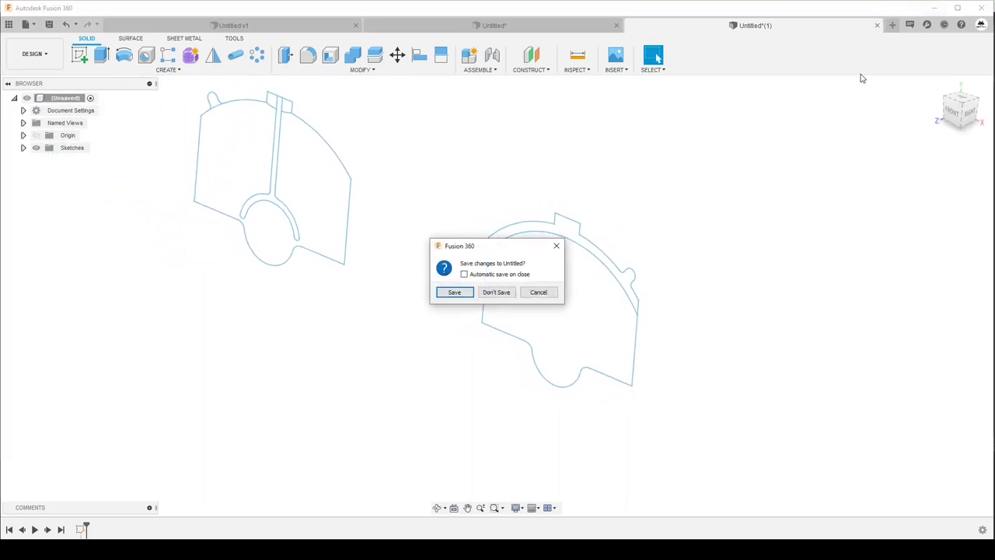
left_click(496, 291)
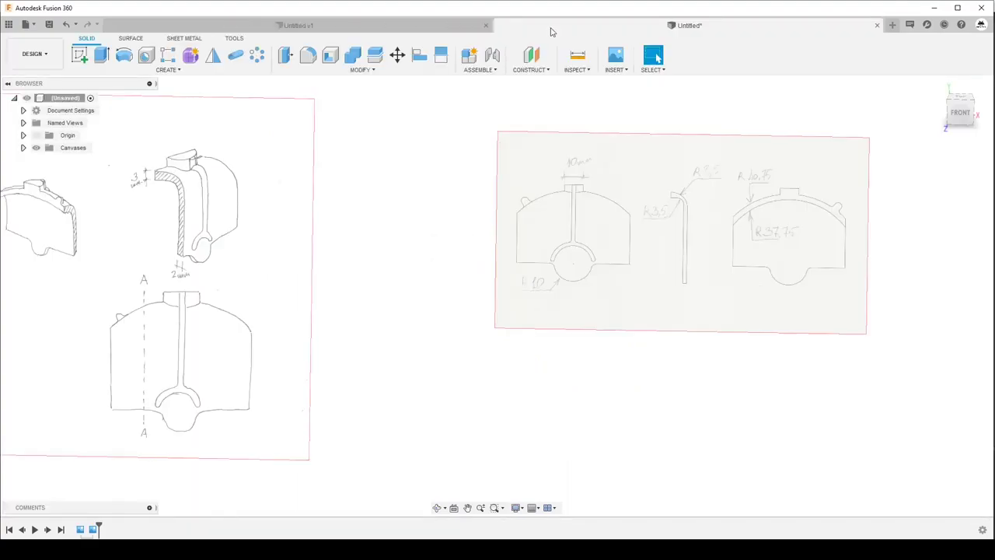
Create an empty Sketch1 on the front plane and finish it.
middle_click_drag(795, 334, 678, 244, "shift")
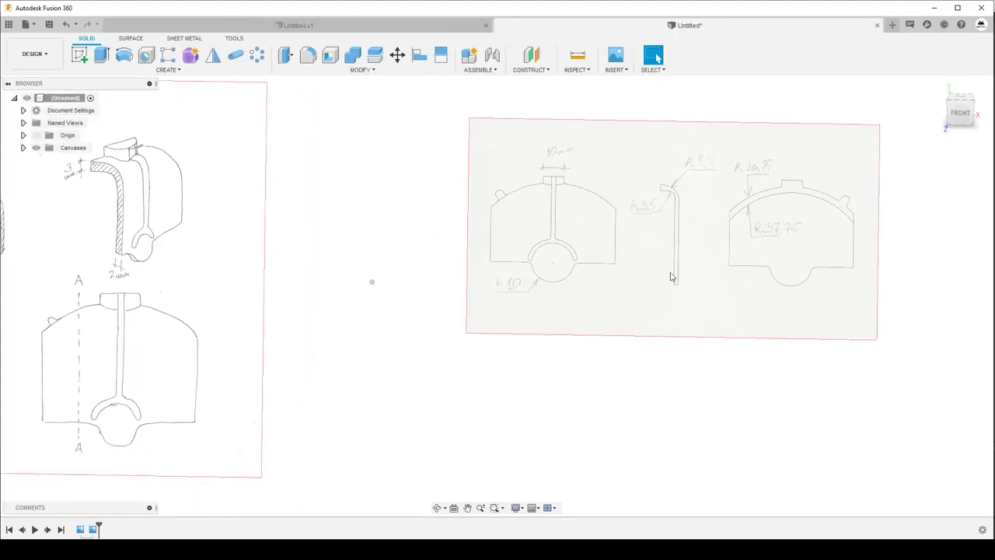
left_click(79, 54)
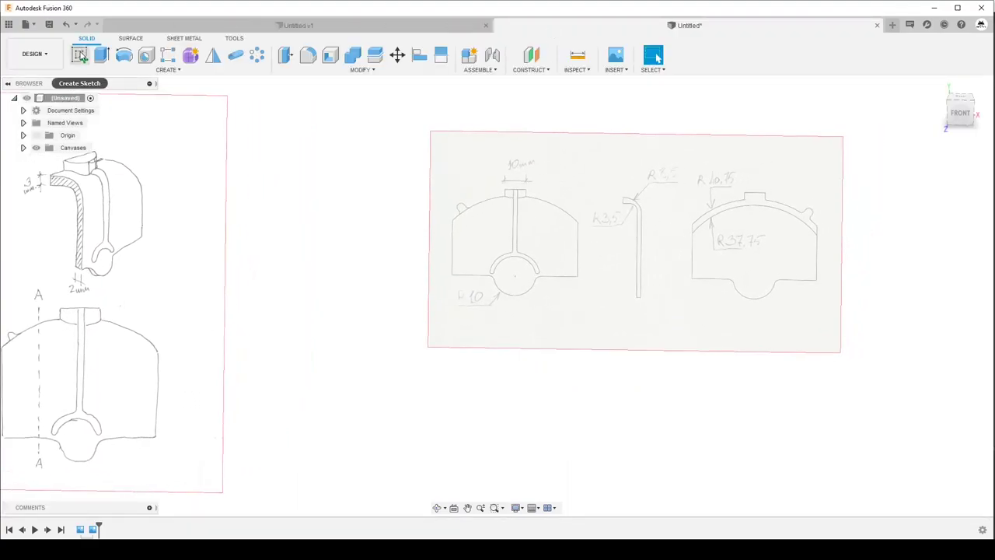
left_click(519, 435)
left_click(826, 60)
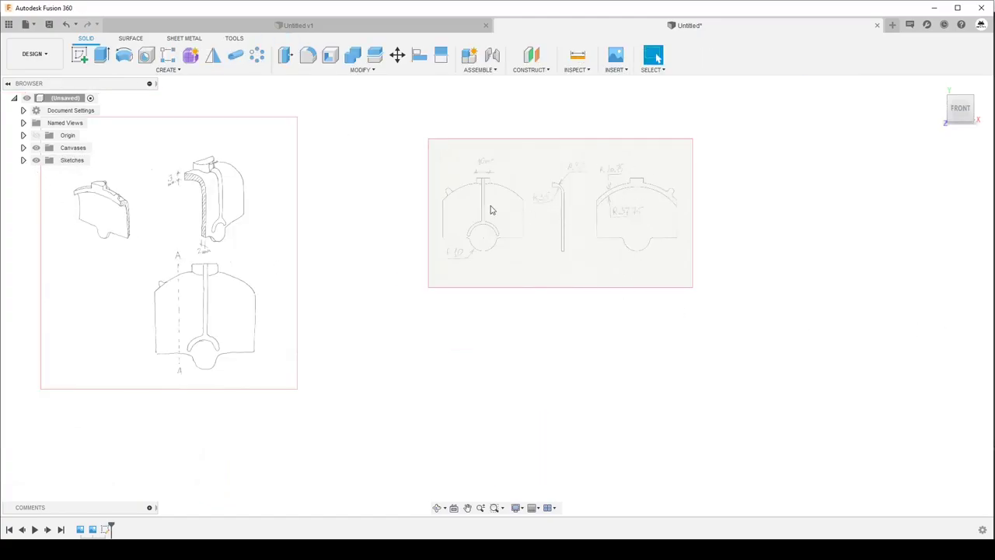
Hide both hand-drawn canvases from the browser's Canvases list.
mouse_move(491, 210)
middle_mouse_down("shift")
mouse_move(604, 101)
mouse_move(588, 206)
middle_mouse_up("shift")
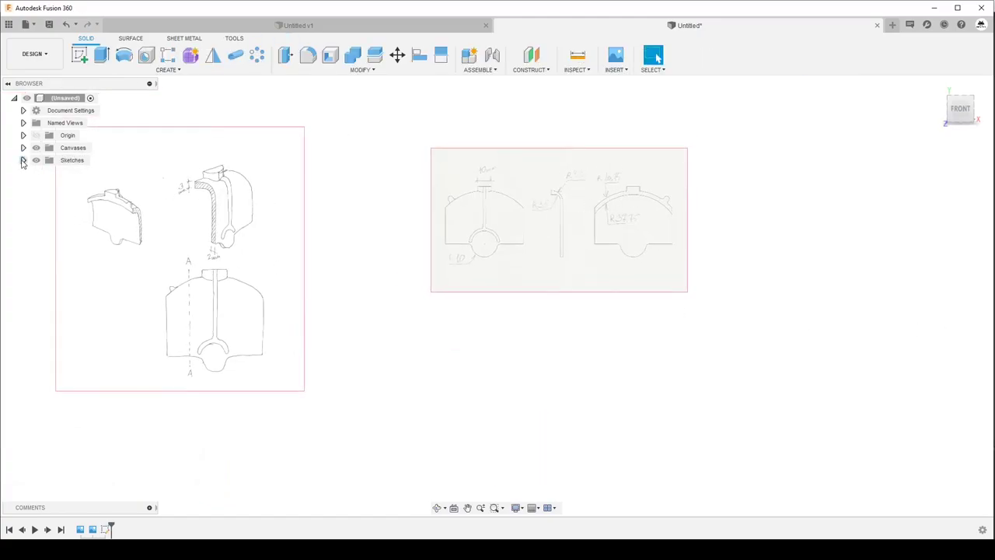
left_click(22, 160)
left_click(24, 147)
left_click(45, 160)
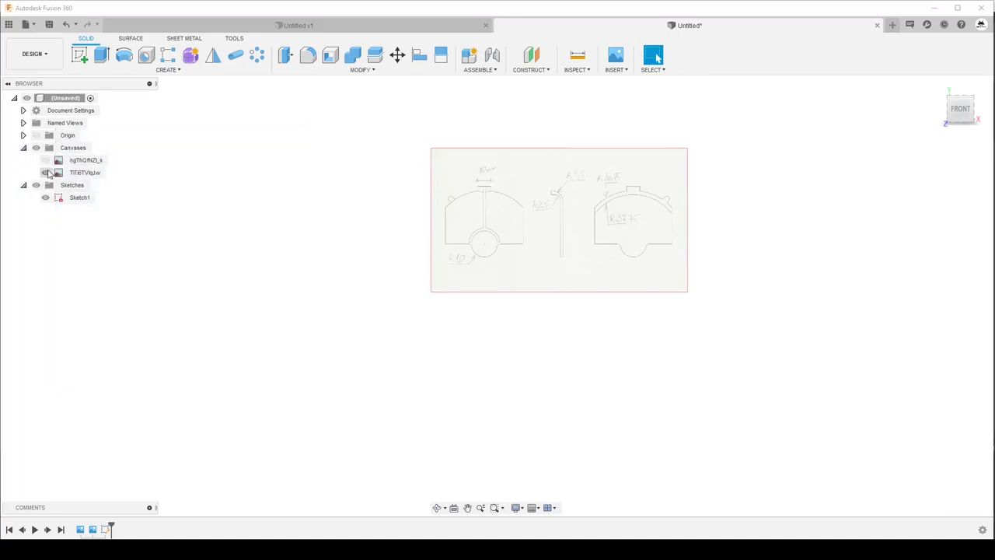
left_click(45, 173)
Insert the dimensioned drawing image as a canvas from the computer and make it visible.
left_click(615, 70)
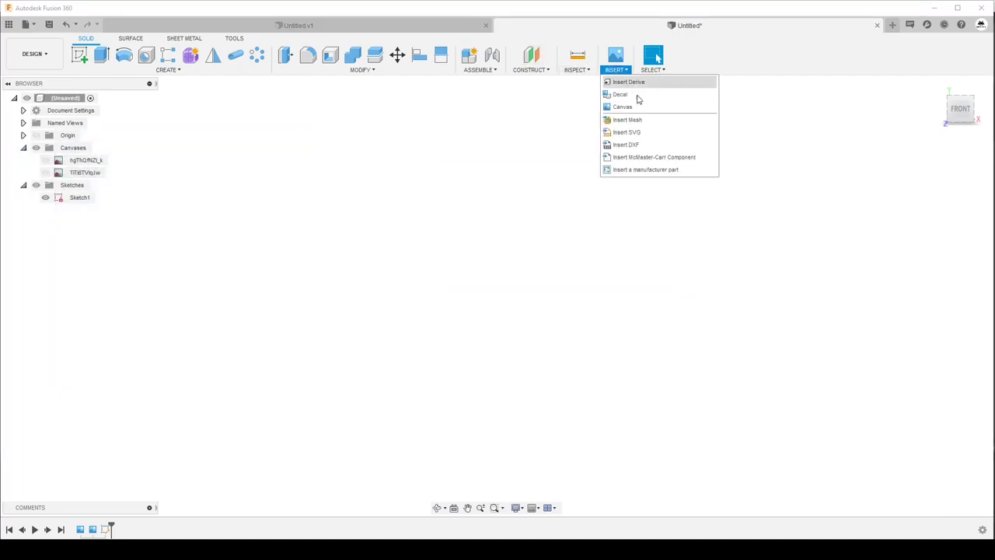
left_click(639, 110)
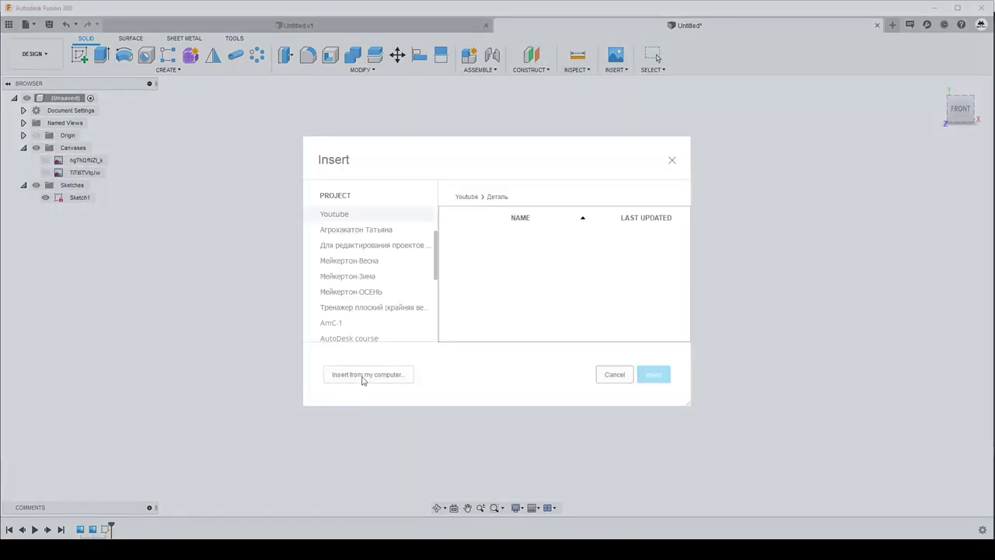
left_click(360, 380)
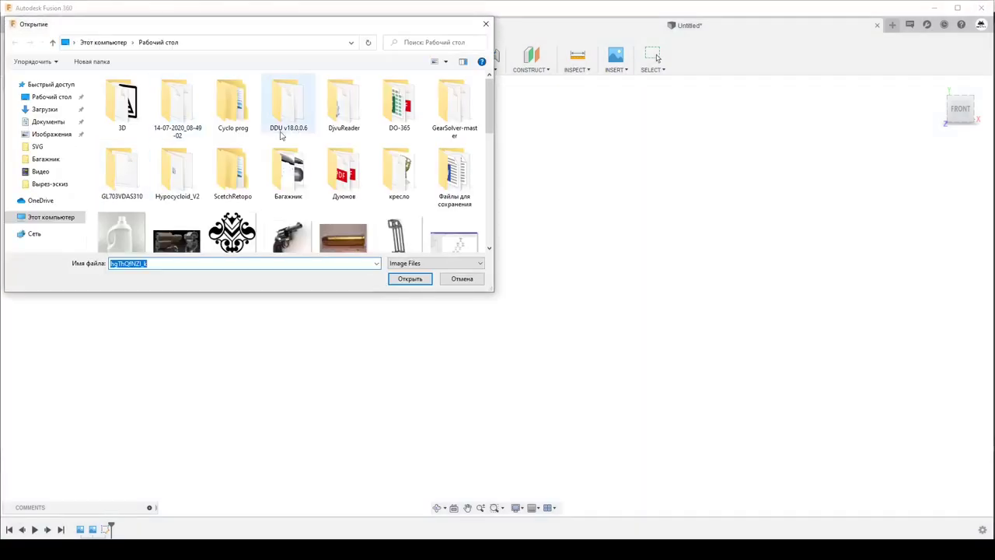
scroll(267, 150, "down", 2)
scroll(268, 148, "down", 2)
left_click(177, 200)
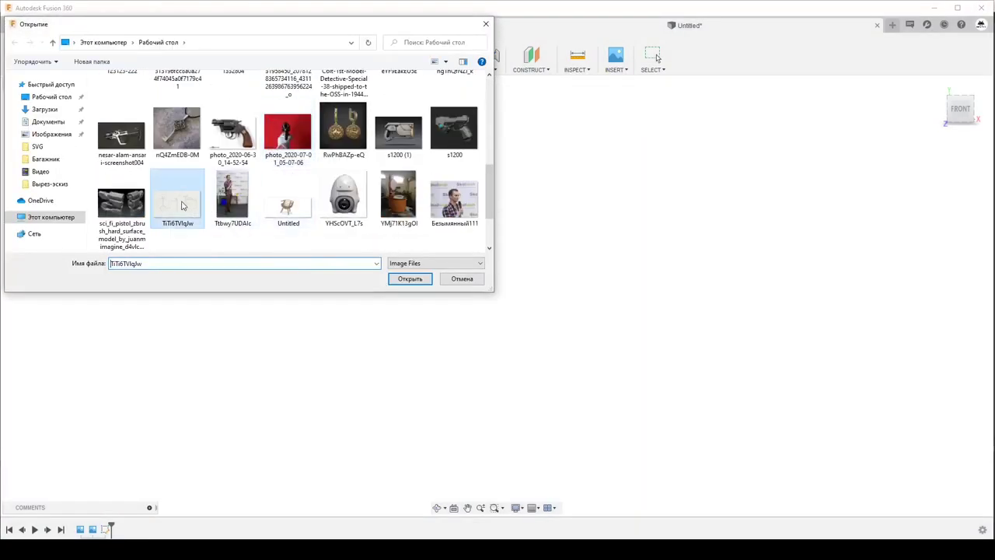
left_click(461, 279)
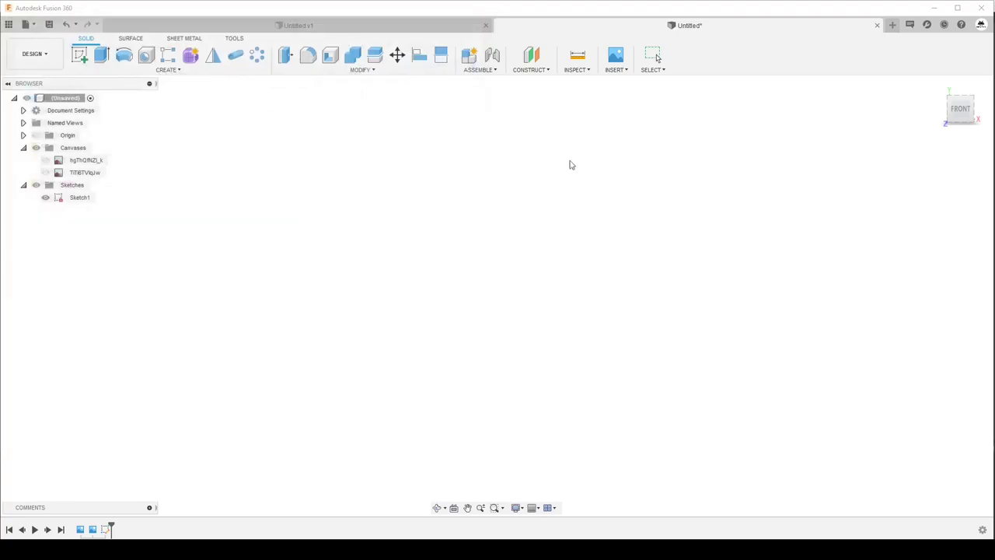
left_click(670, 162)
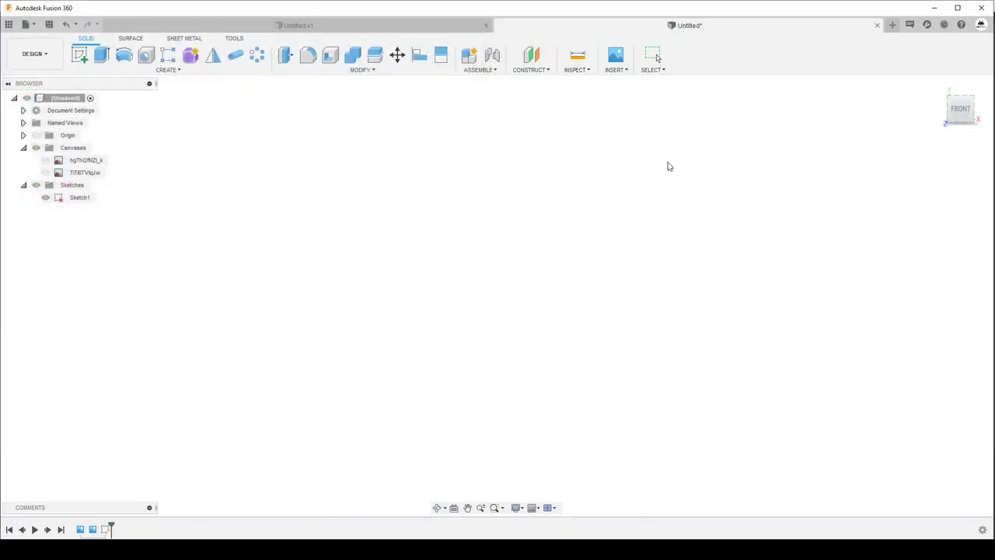
left_click(45, 173)
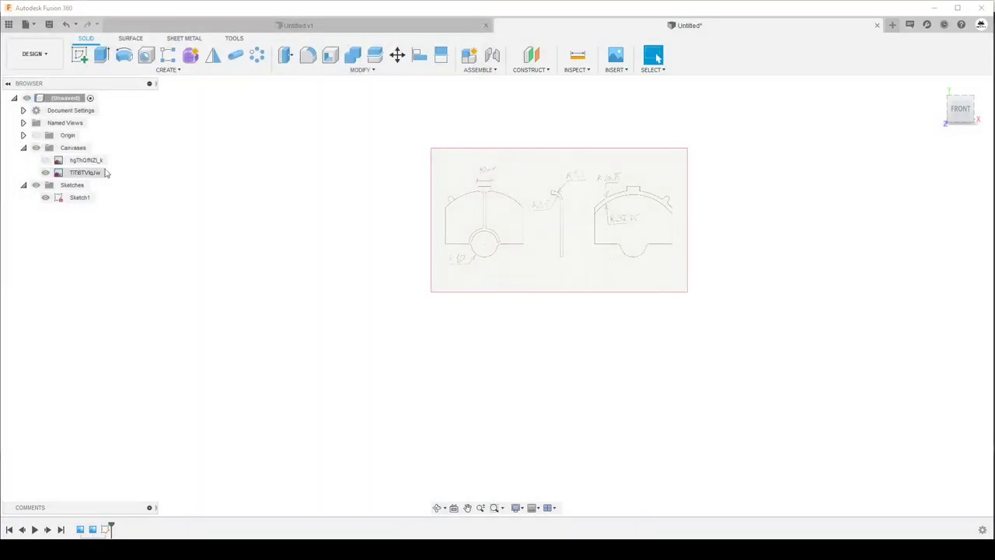
Begin editing the canvas placement, then abandon the edit.
right_click(84, 176)
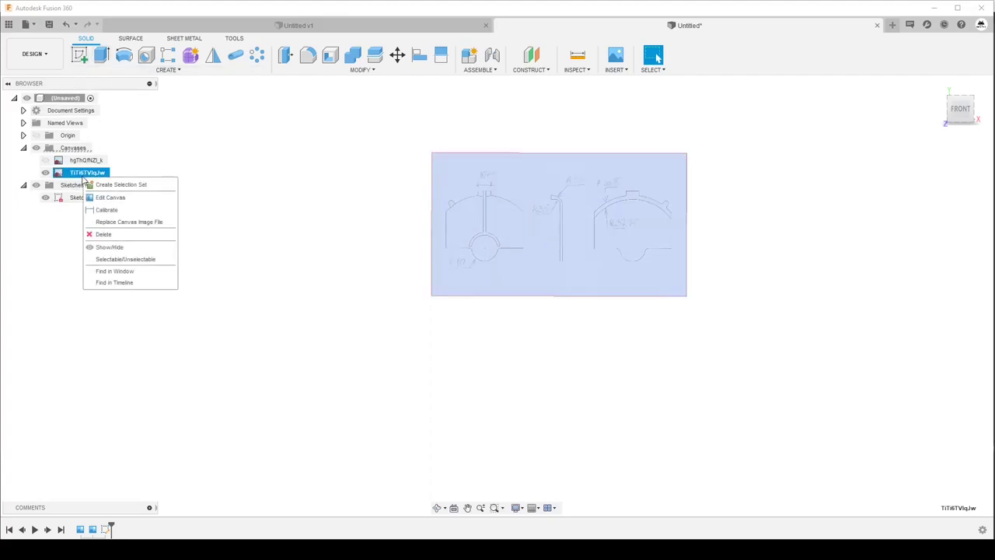
left_click(109, 197)
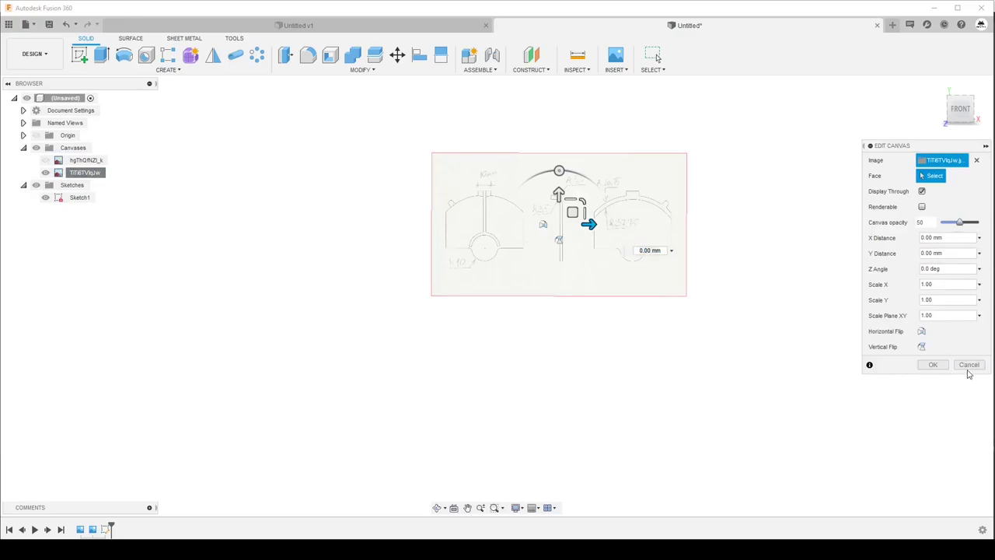
left_click(969, 365)
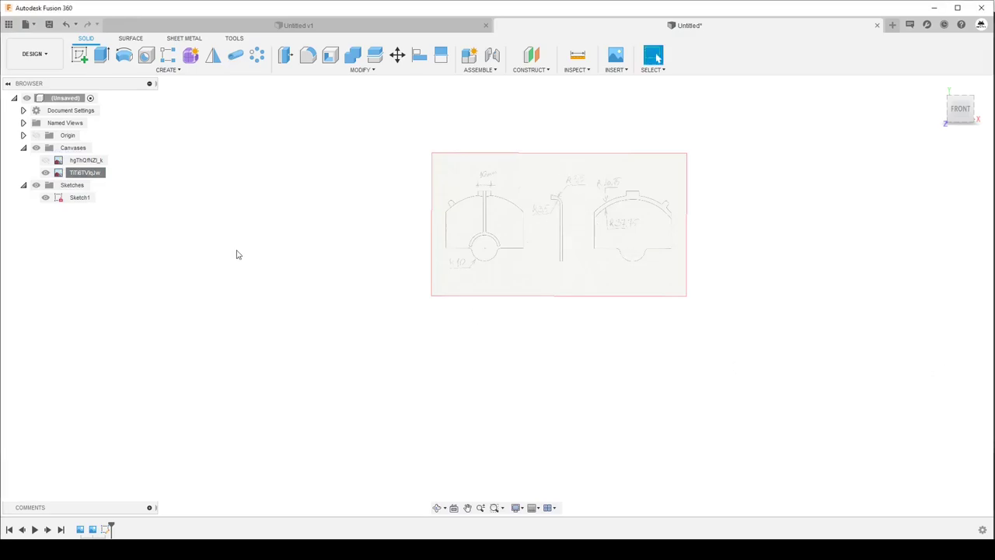
Start Calibrate on the dimensioned drawing canvas and zoom in on the top tab.
right_click(87, 178)
left_click(99, 207)
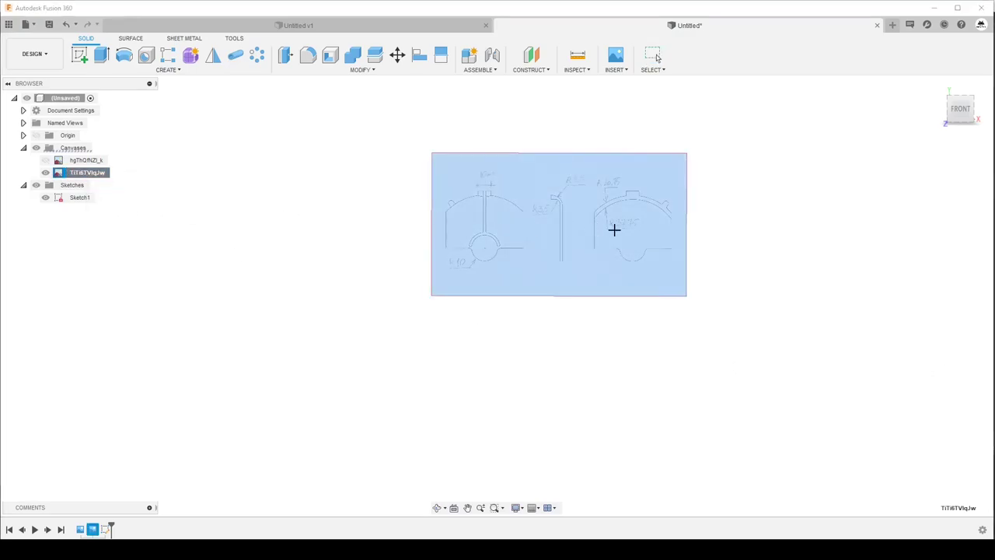
scroll(481, 242, "up", 2)
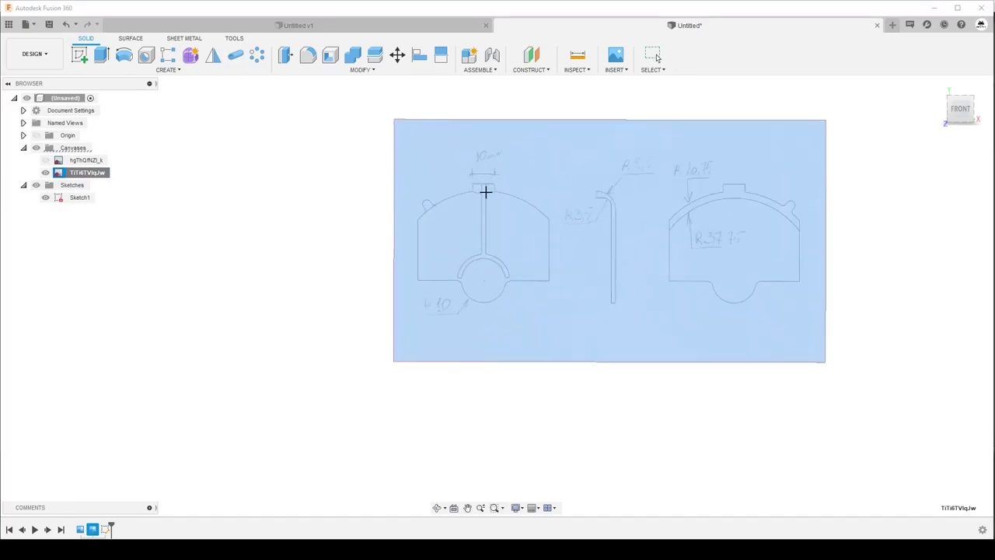
scroll(484, 191, "up", 2)
scroll(479, 187, "up", 2)
scroll(466, 140, "up", 1)
scroll(474, 148, "down", 3)
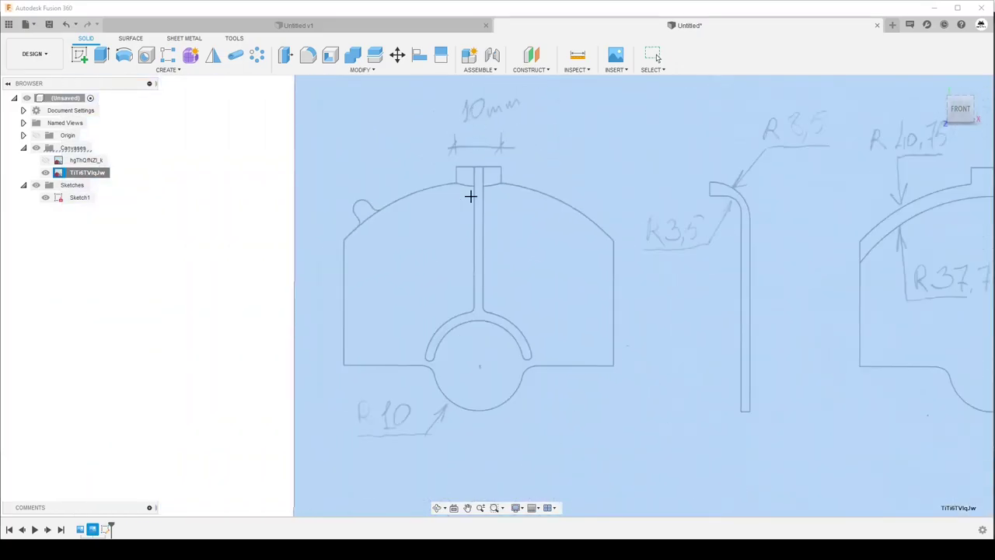
scroll(453, 142, "up", 5)
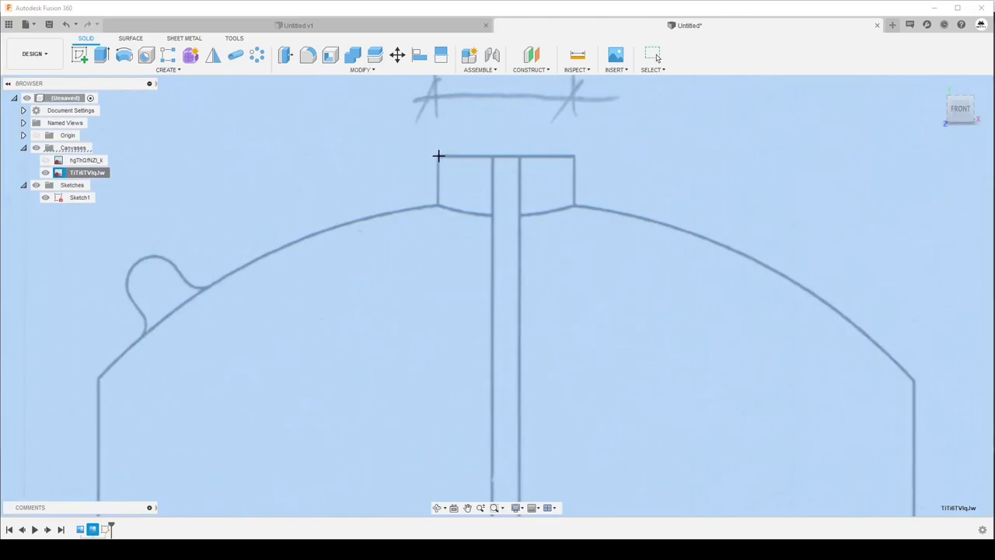
Calibrate the canvas by marking the top tab's width as 10 mm, then zoom out.
left_click(439, 156)
left_click(574, 156)
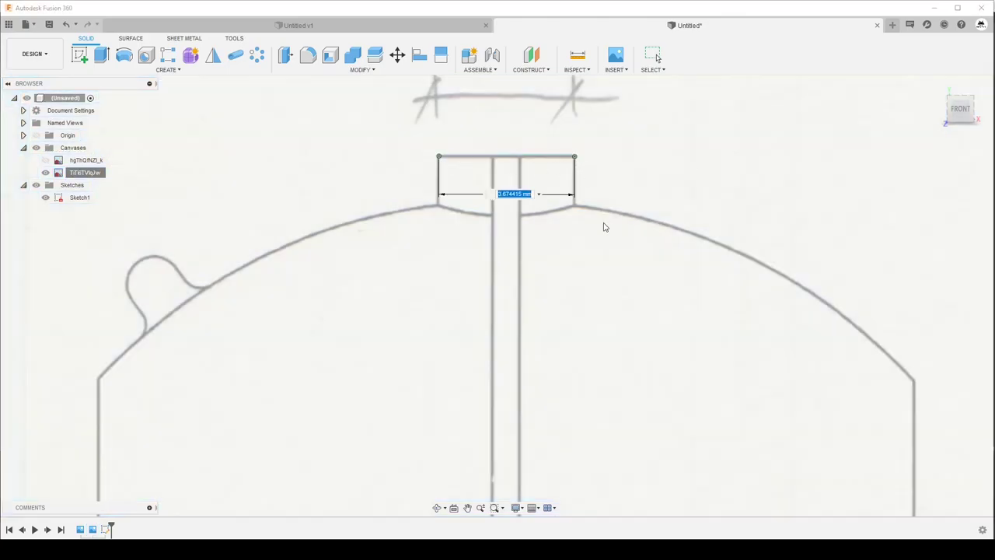
key("Return")
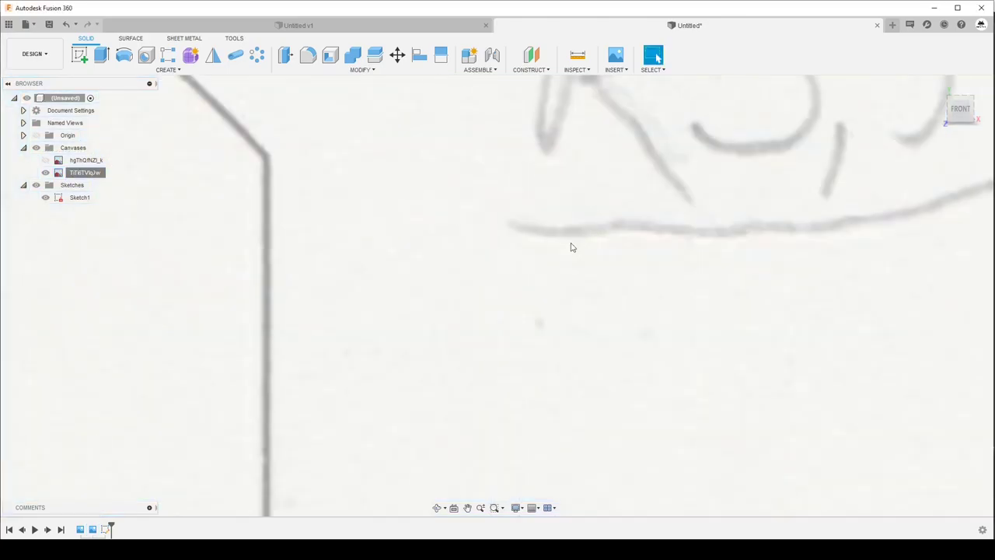
scroll(439, 355, "down", 2)
scroll(439, 355, "down", 2)
scroll(439, 355, "down", 2)
scroll(431, 354, "down", 2)
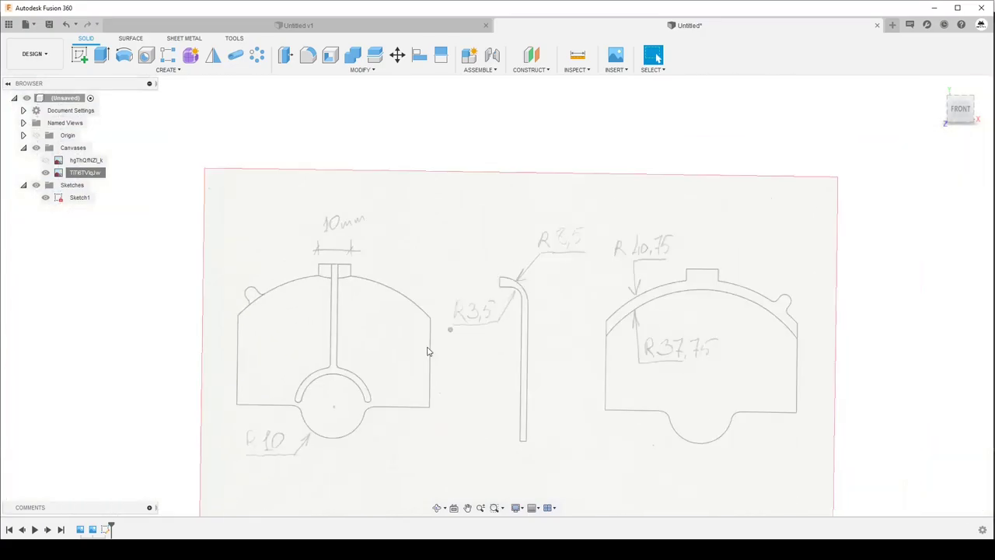
scroll(426, 352, "down", 1)
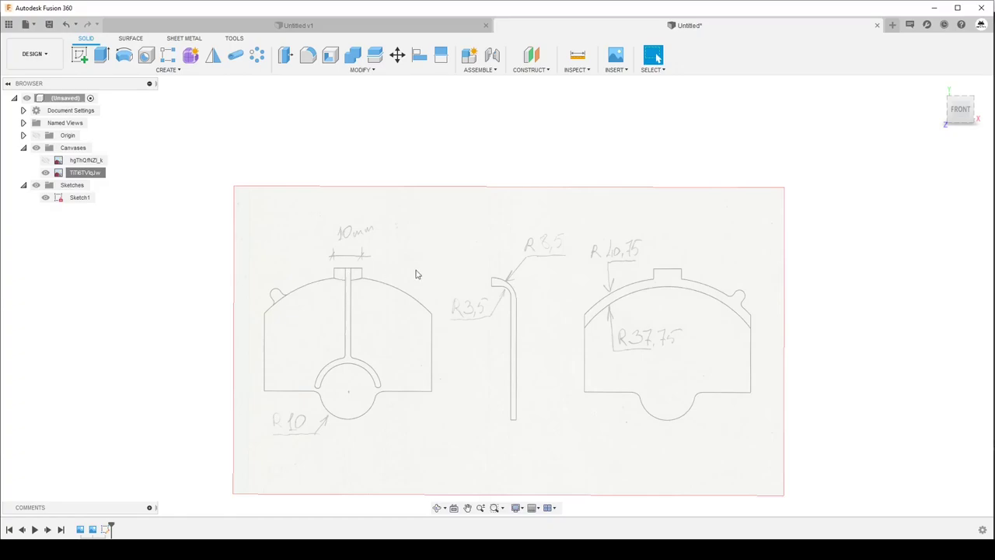
mouse_move(961, 109)
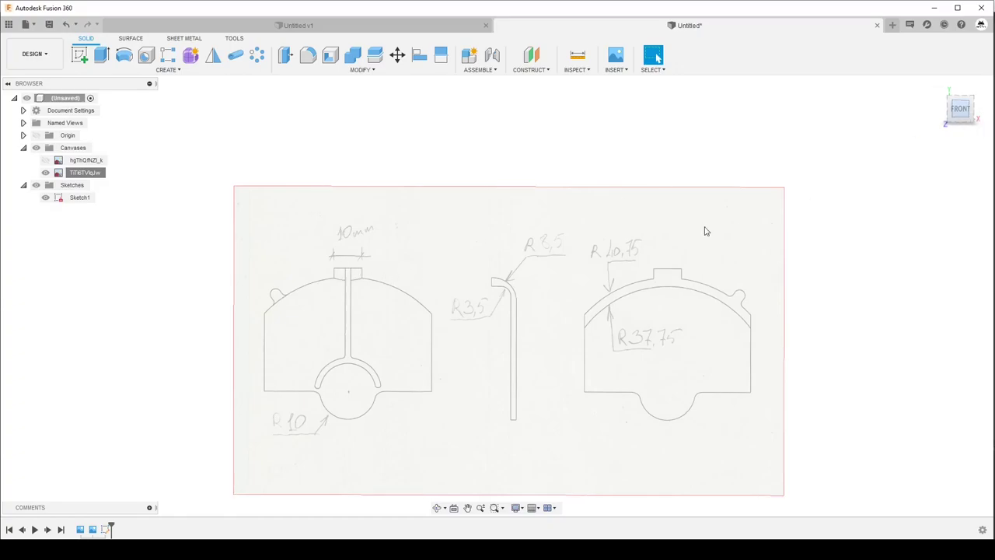
Start Sketch2 on the front plane and trace a rectangle over the left part's body.
left_click(80, 56)
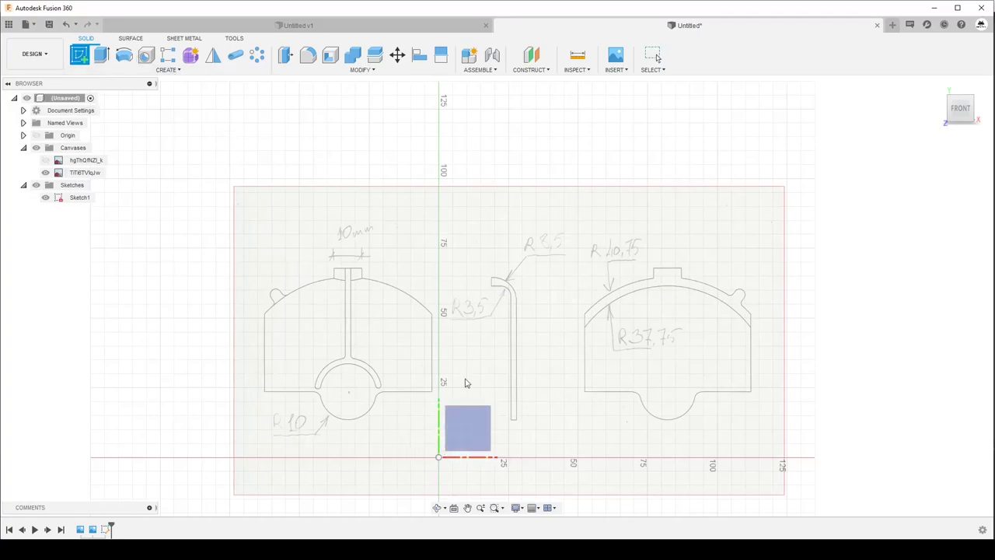
left_click(467, 415)
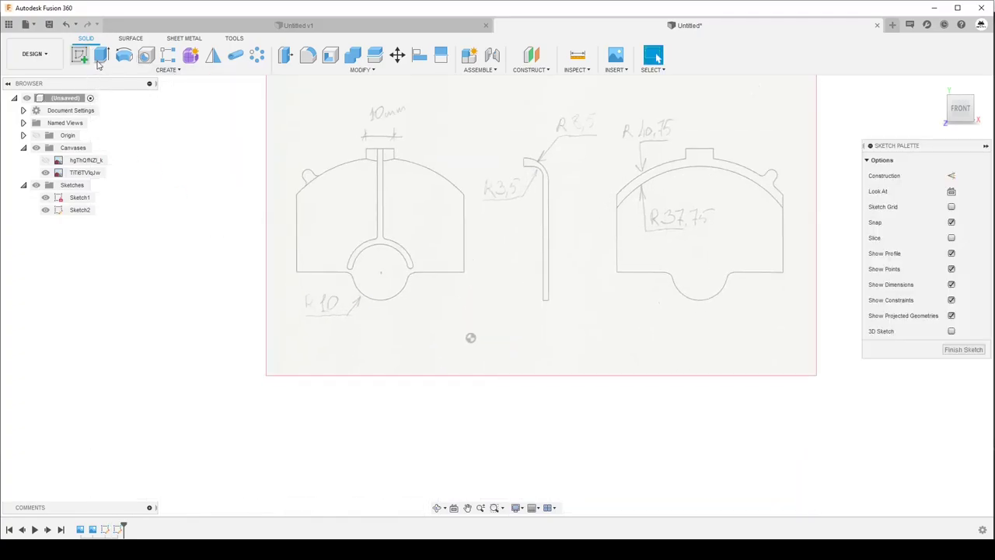
key("r")
scroll(311, 234, "up", 2)
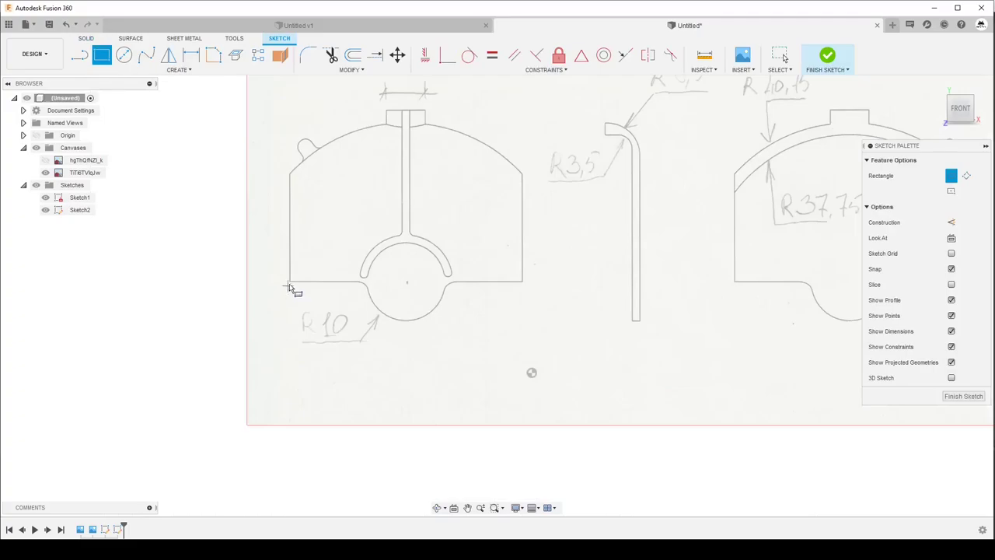
left_click(289, 281)
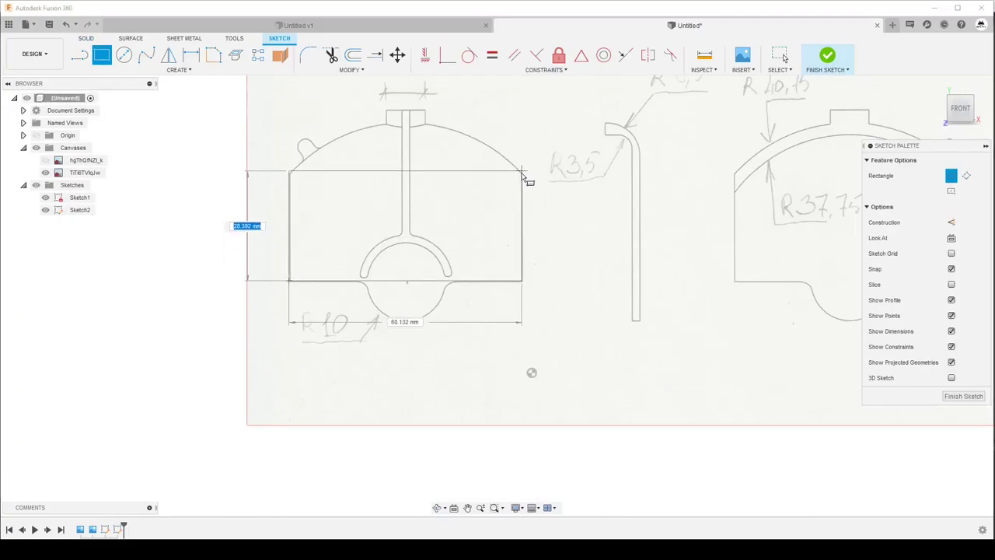
left_click(522, 174)
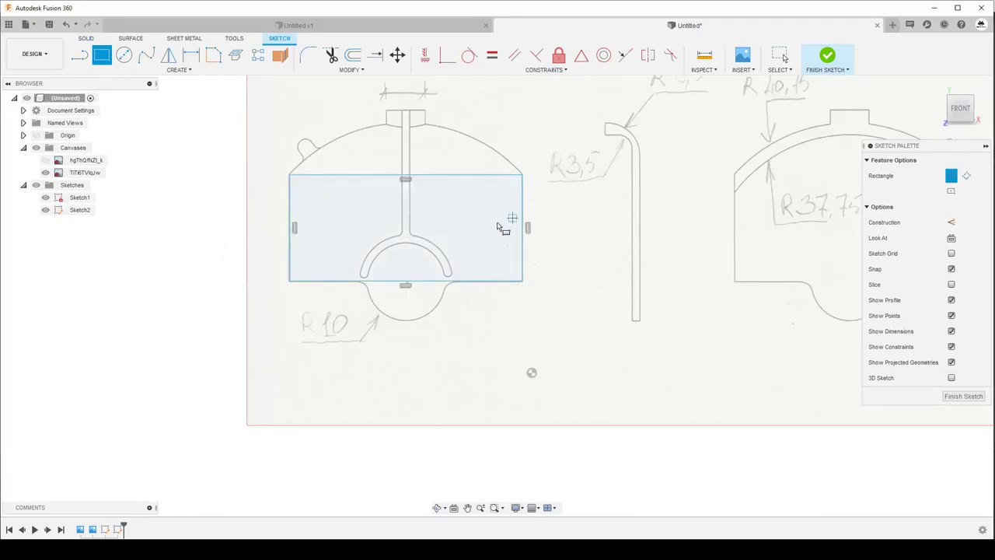
key("Escape")
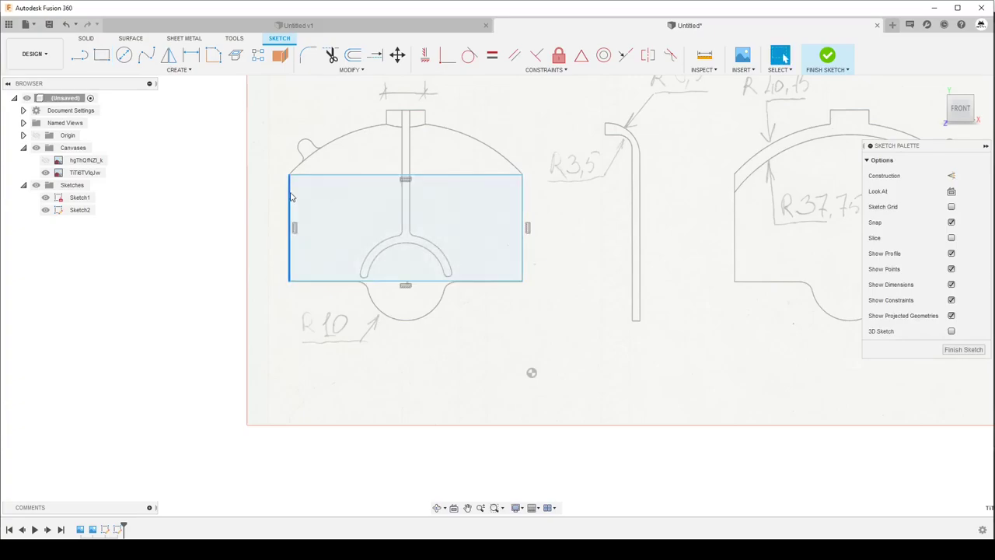
Check the rectangle's left edge and lower-left corner point.
left_click(283, 268)
scroll(292, 260, "up", 5)
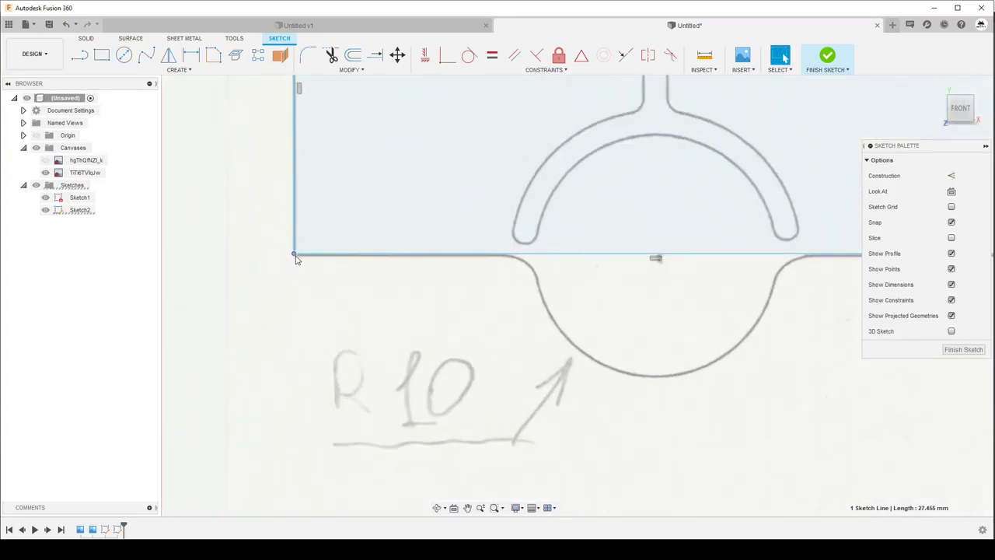
left_click(294, 254)
scroll(295, 259, "down", 4)
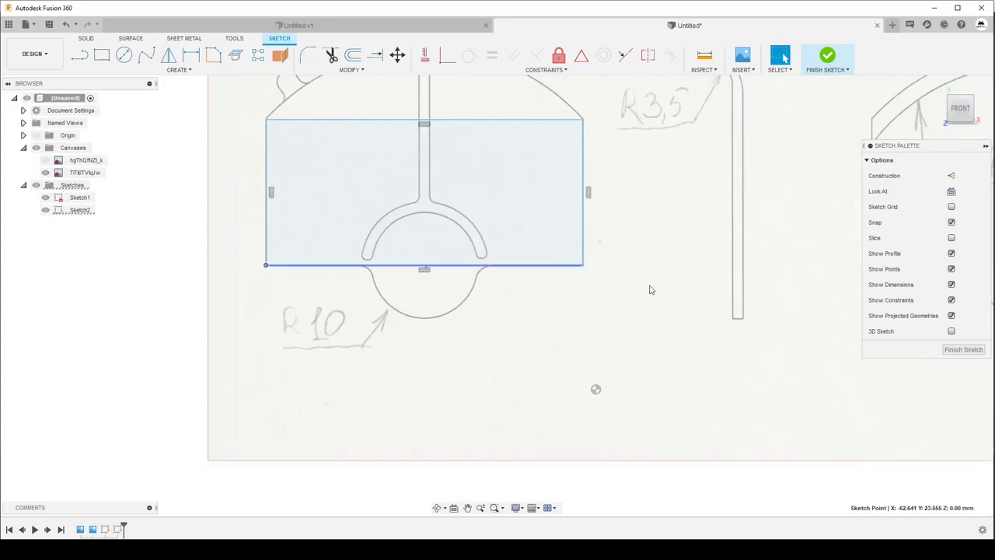
key("Escape")
Draw a vertical centre line down from the rectangle's top-edge midpoint.
key("l")
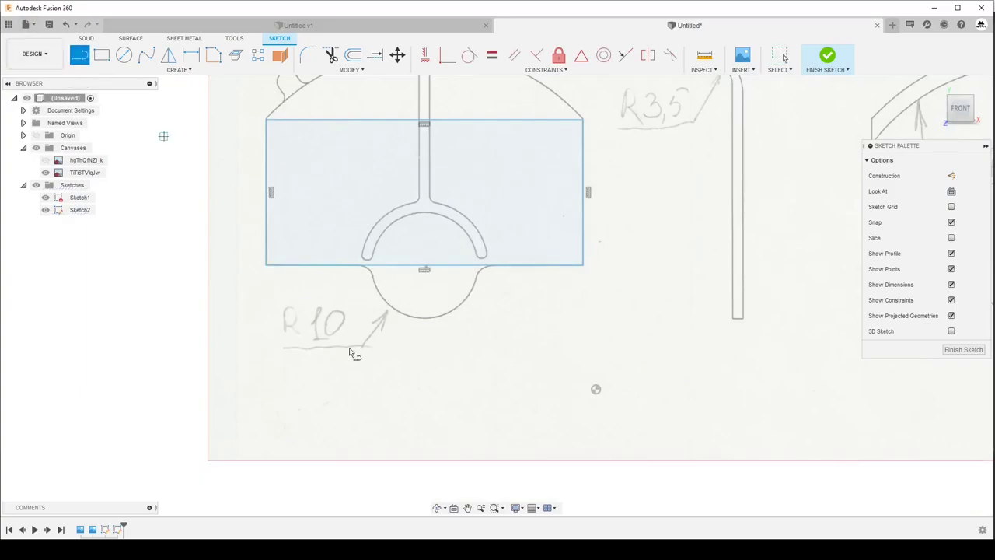
scroll(350, 354, "down", 3)
left_click(396, 203)
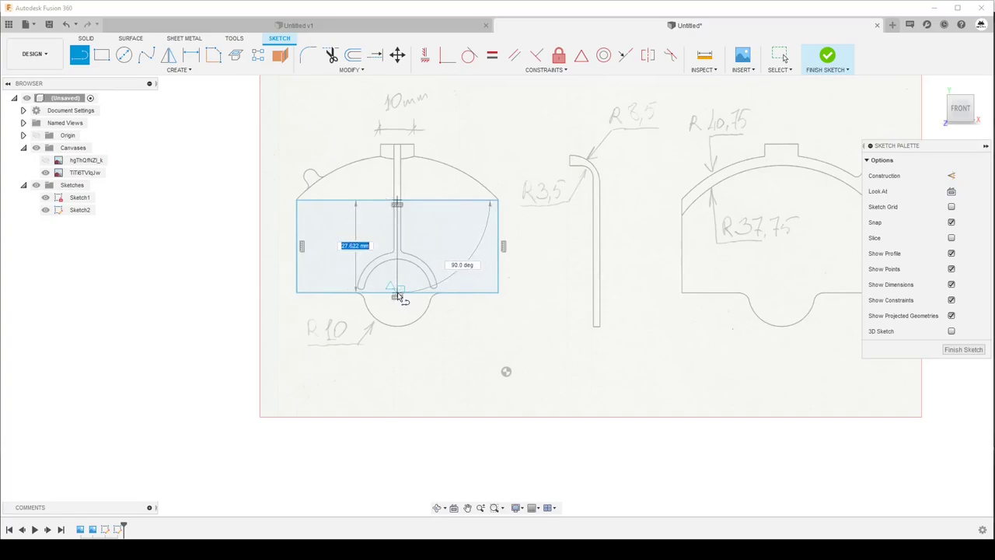
left_click(397, 349)
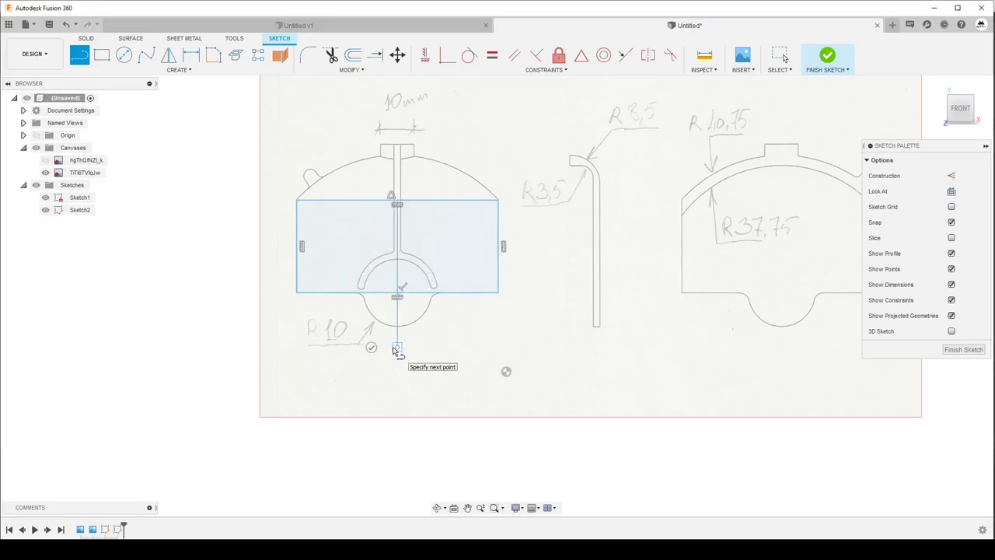
key("Escape")
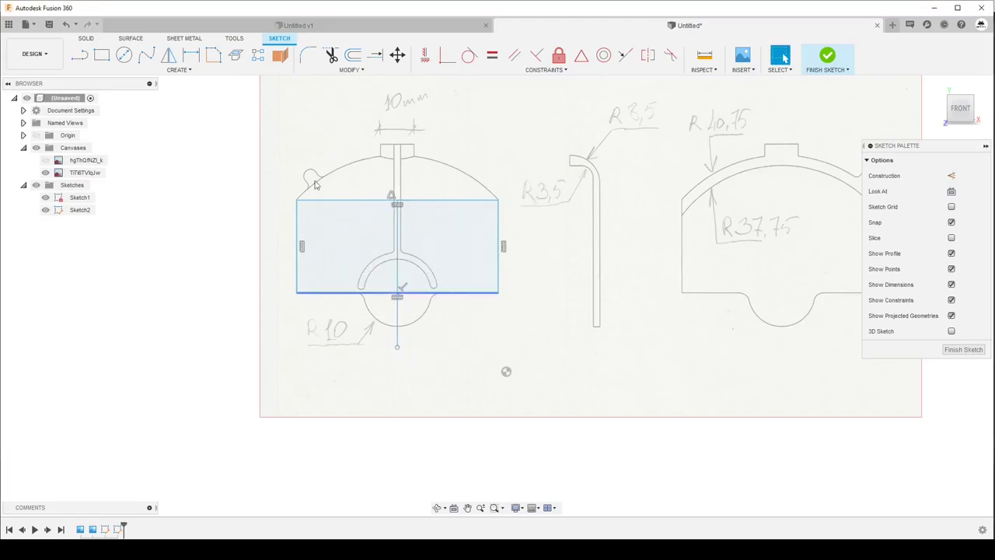
left_click(123, 55)
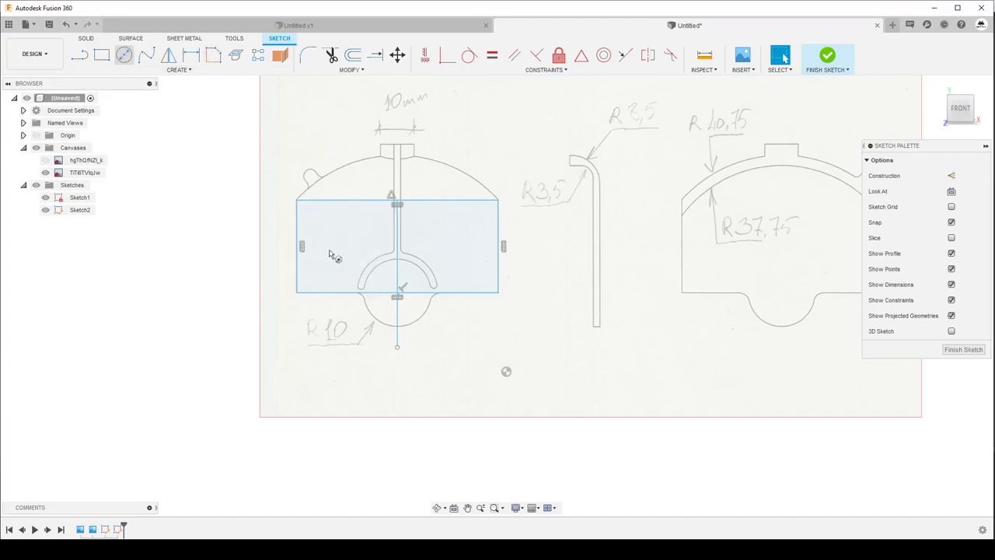
scroll(371, 311, "up", 3)
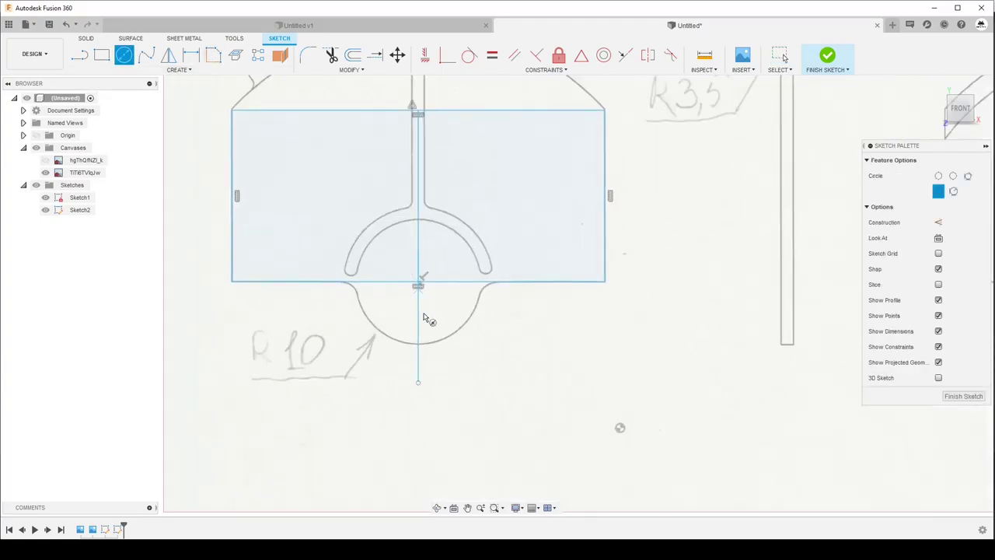
scroll(405, 319, "down", 3)
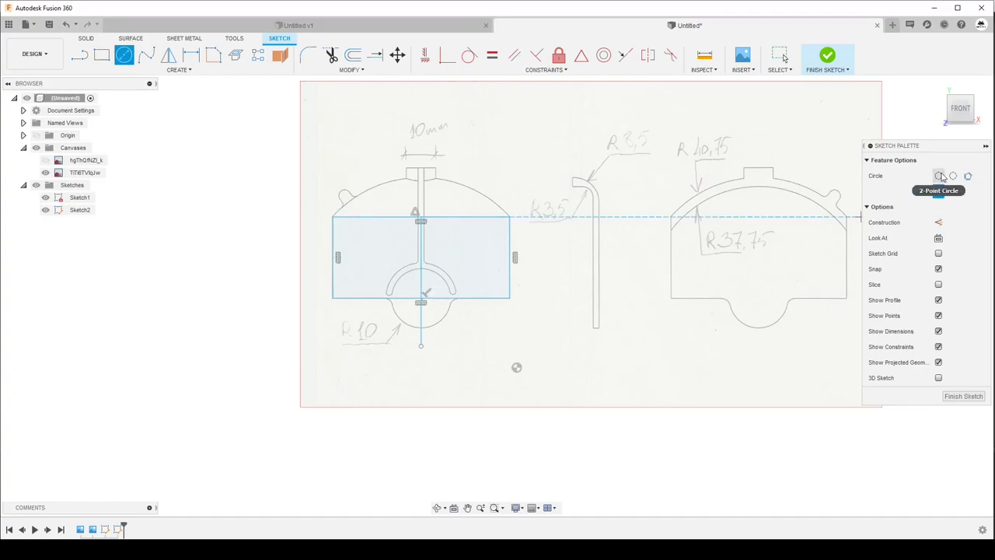
Try a 2-Point Circle along the centre line, then undo it to restore the line.
left_click(940, 178)
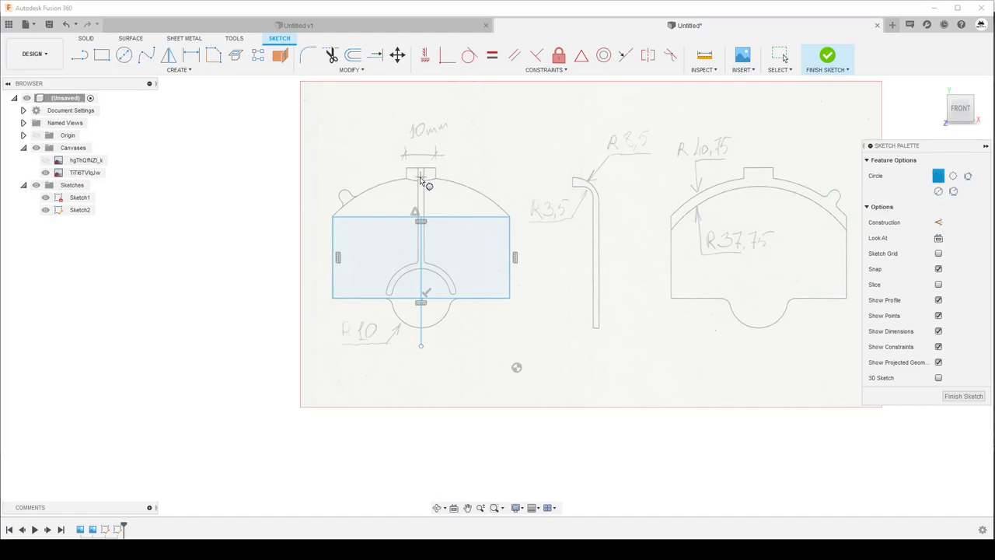
left_click(421, 180)
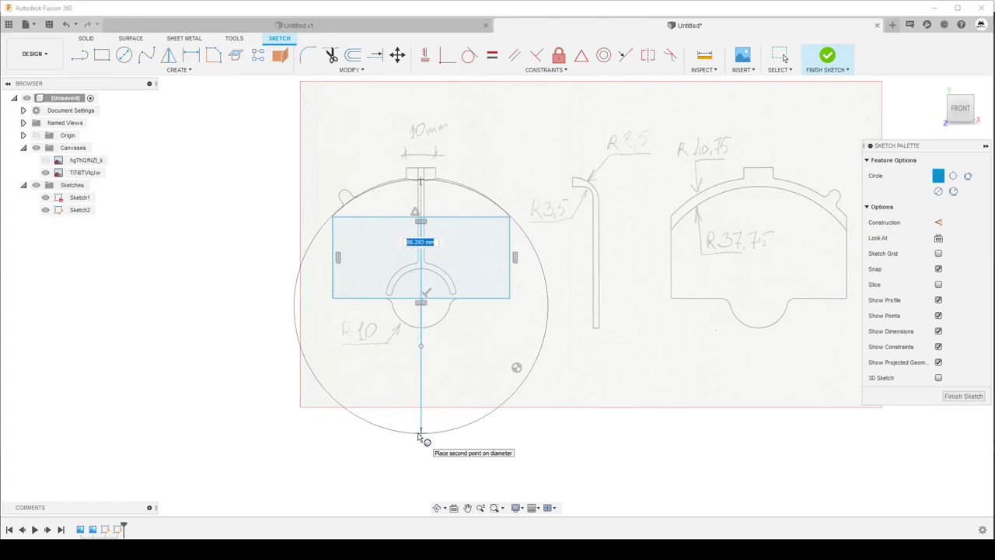
left_click(421, 436)
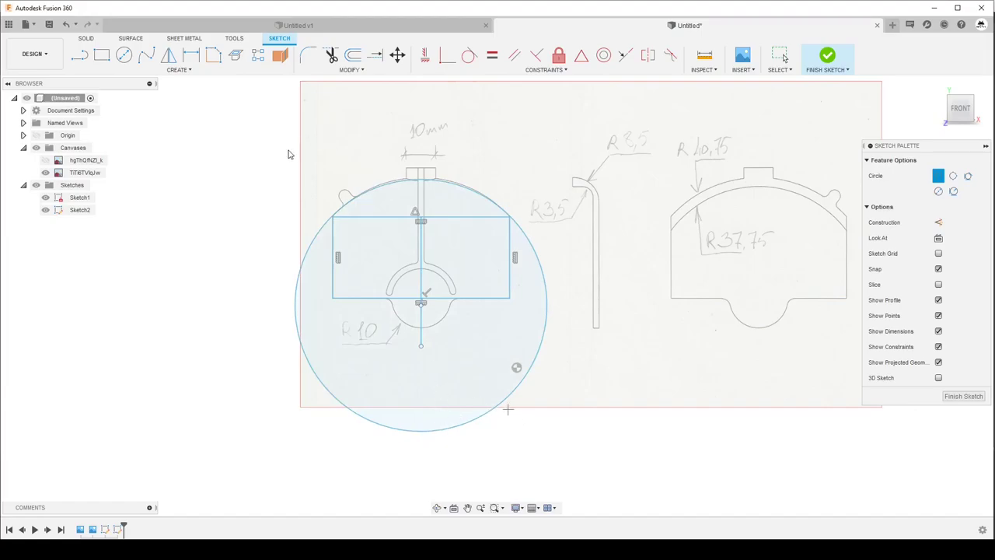
key("Escape")
key("ctrl+z")
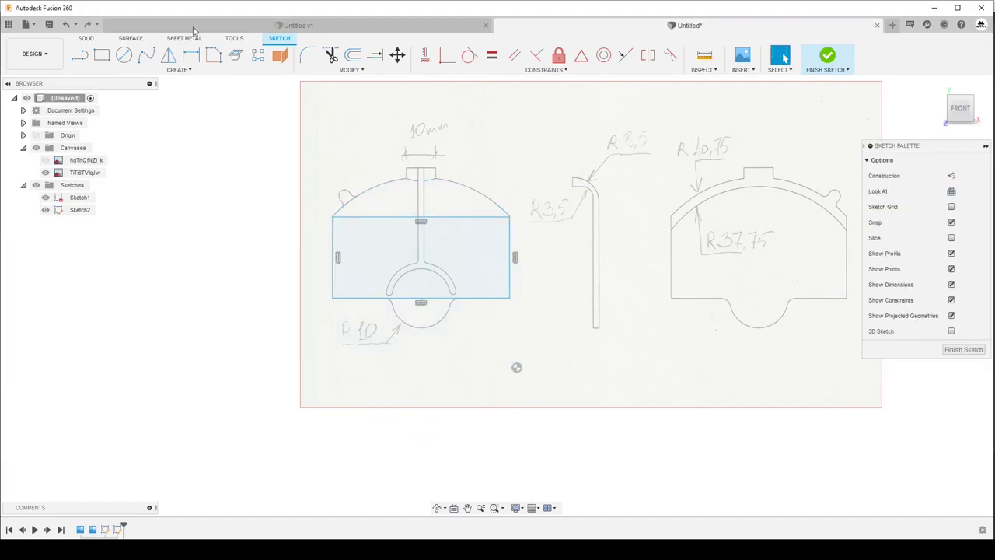
key("ctrl+z")
Draw a 100 mm Center Diameter Circle centred on the vertical centre line.
left_click(124, 56)
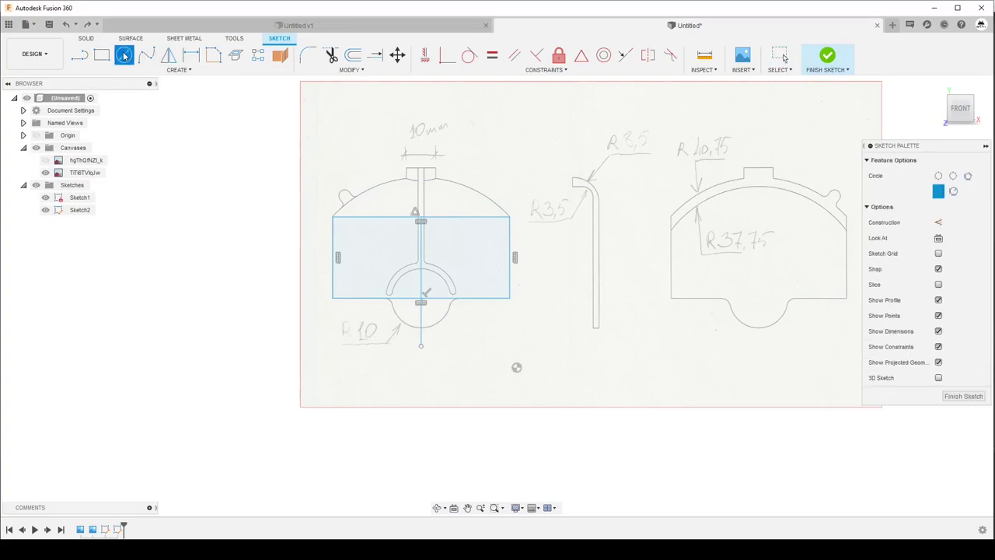
left_click(421, 333)
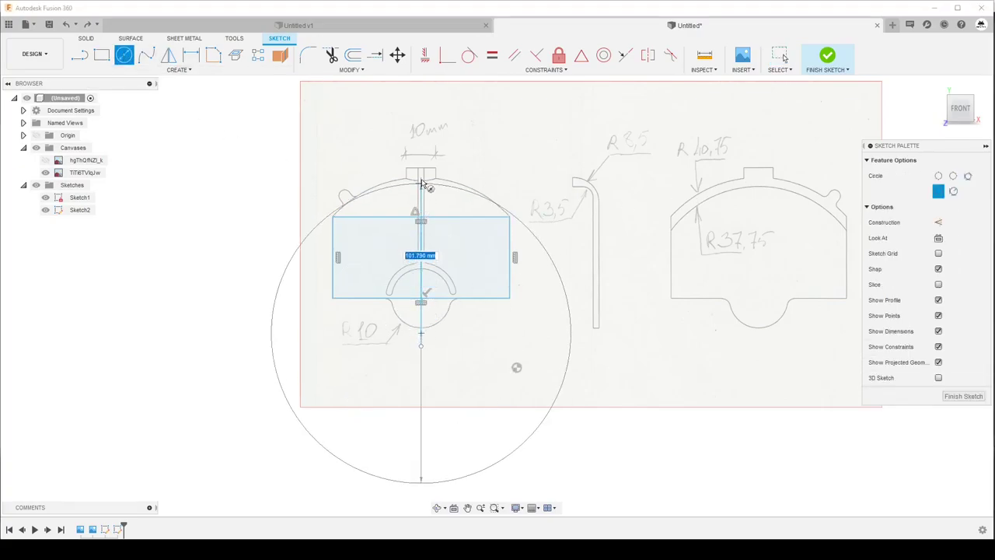
type("100")
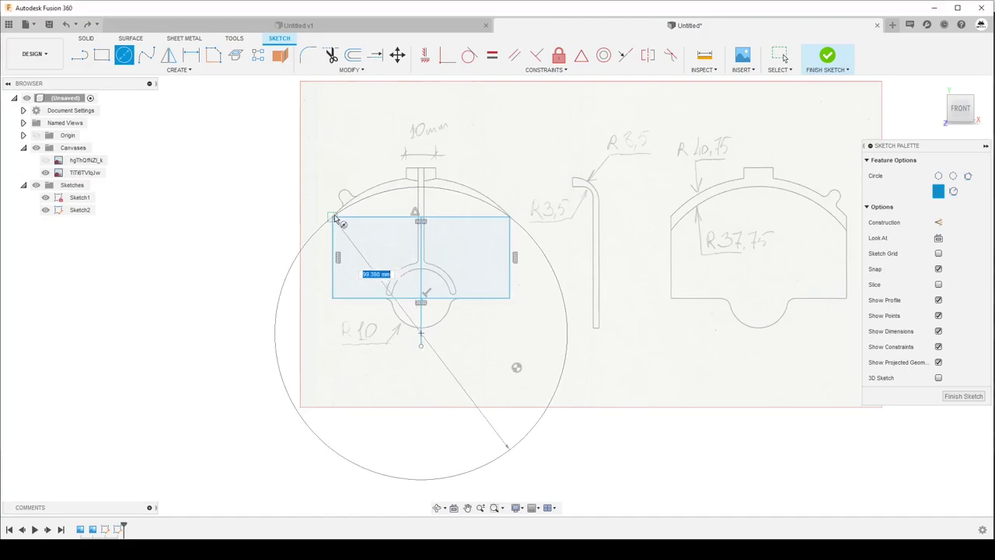
key("Return")
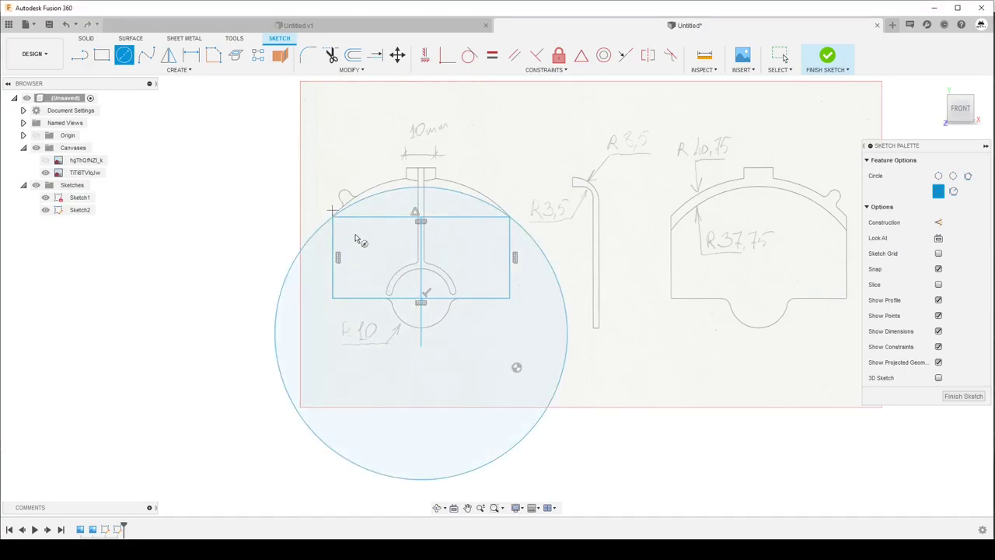
key("Escape")
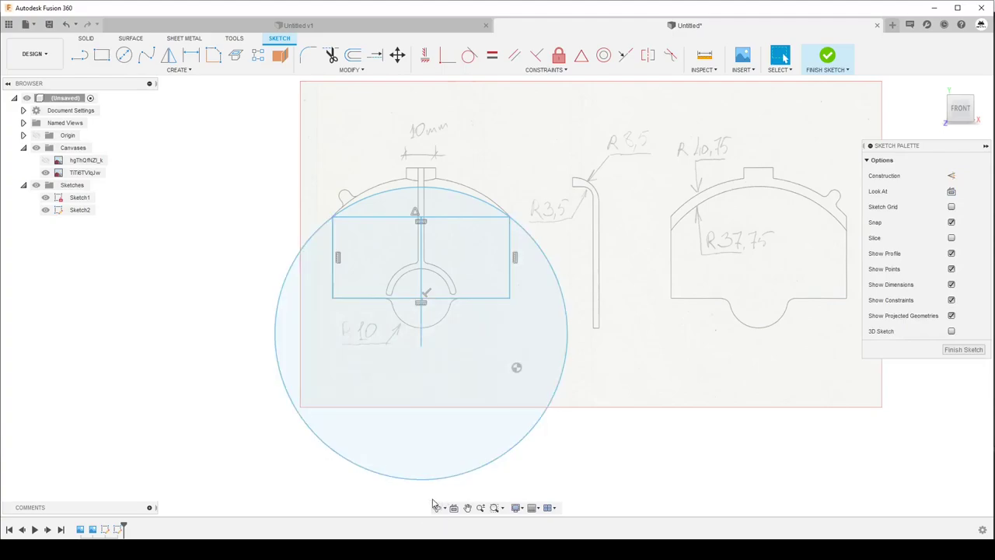
Fix the rectangle's four edges, then drag the circle to about 40.6 mm radius along the outer arc.
left_click_drag(418, 480, 417, 471)
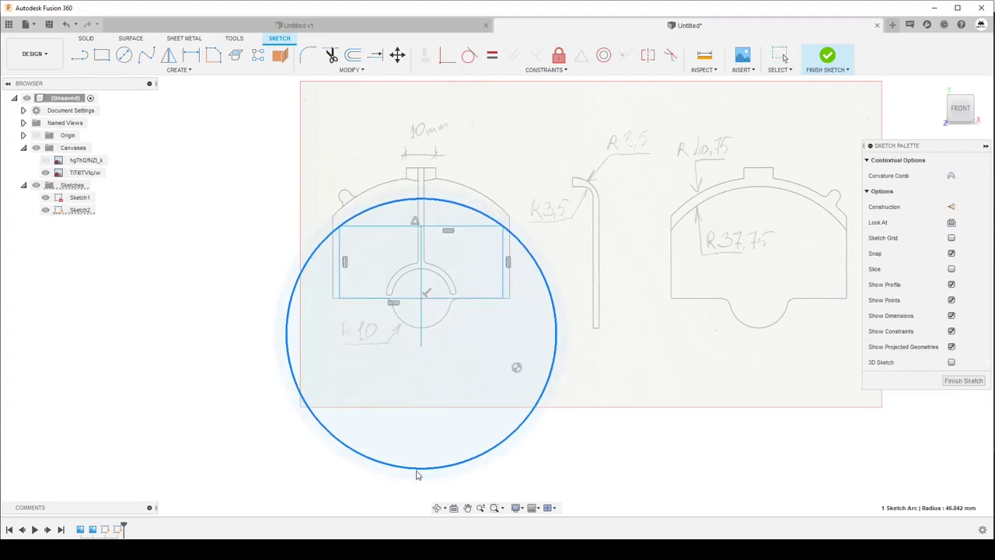
key("ctrl+z")
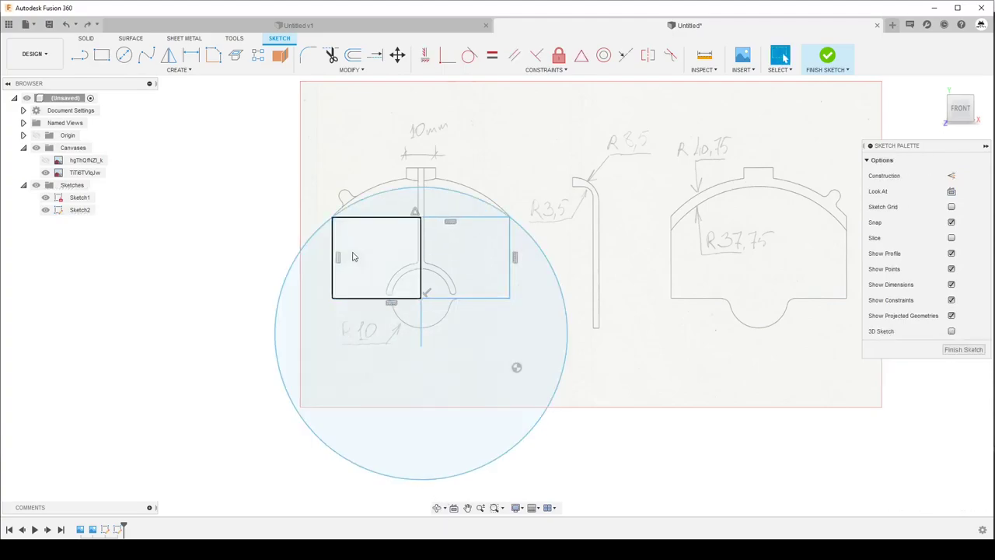
left_click(332, 256)
left_click(391, 217)
left_click(510, 241)
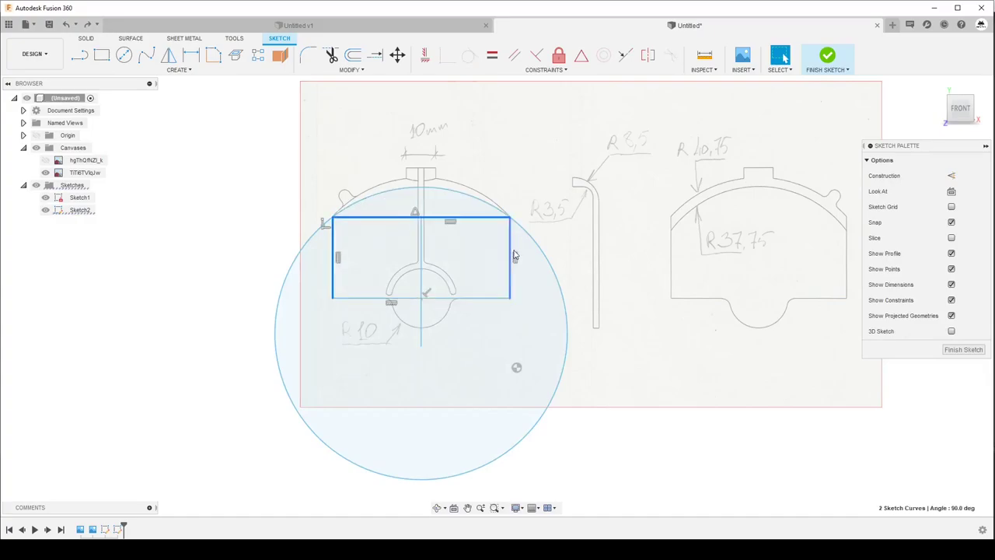
left_click(488, 298)
left_click(488, 299)
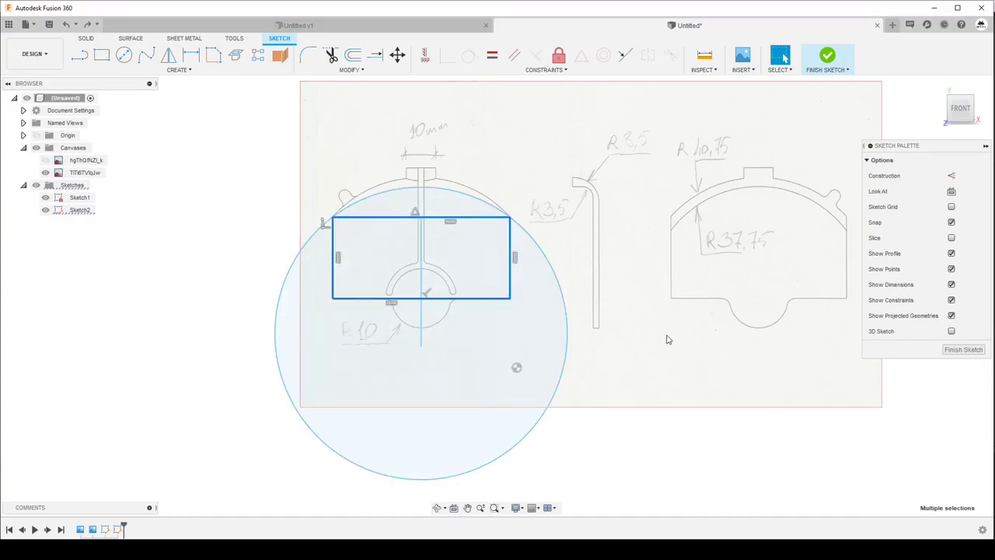
left_click(559, 56)
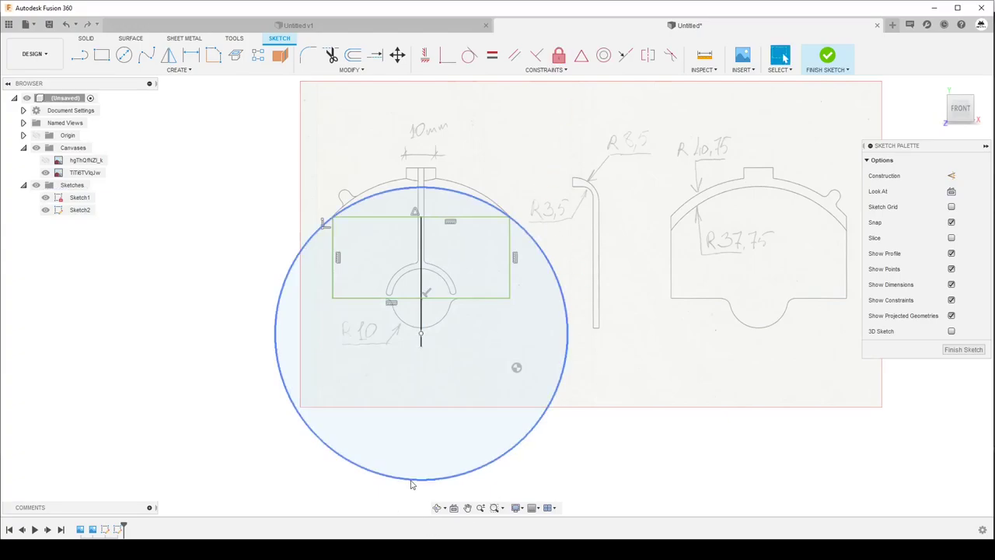
mouse_move(412, 486)
left_mouse_down()
mouse_move(404, 490)
mouse_move(397, 471)
mouse_move(396, 418)
left_mouse_up()
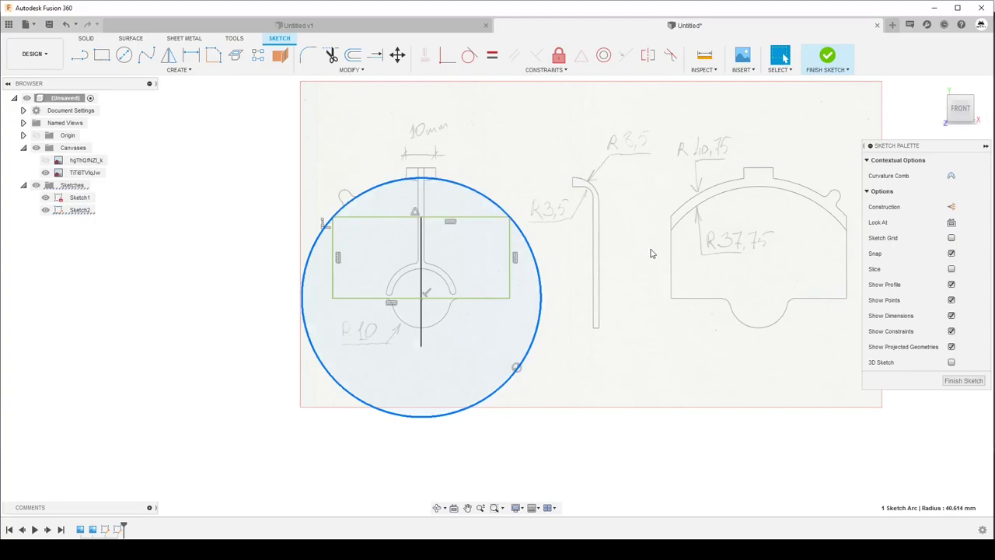
Add an 81.50 mm diameter dimension to Sketch2's circle.
key("d")
key("Escape")
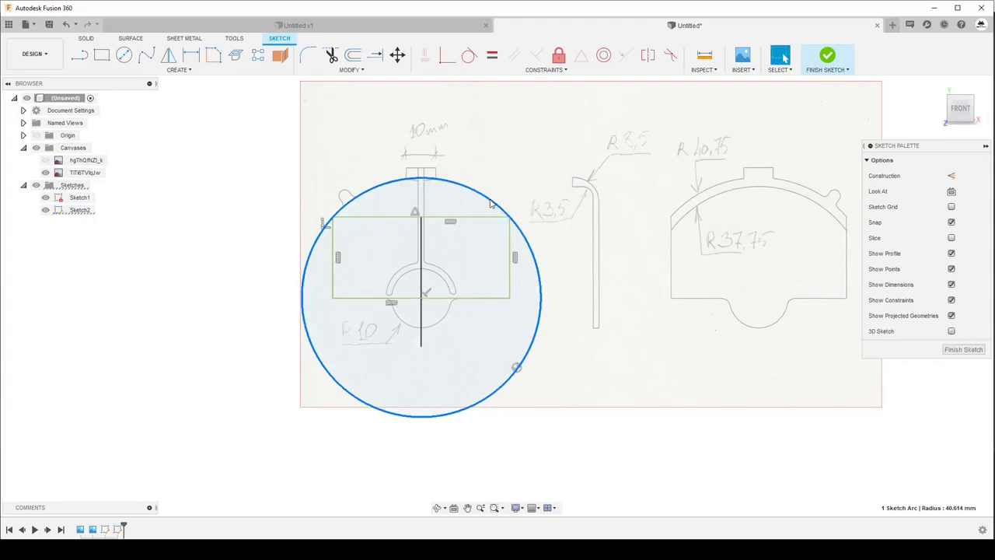
key("d")
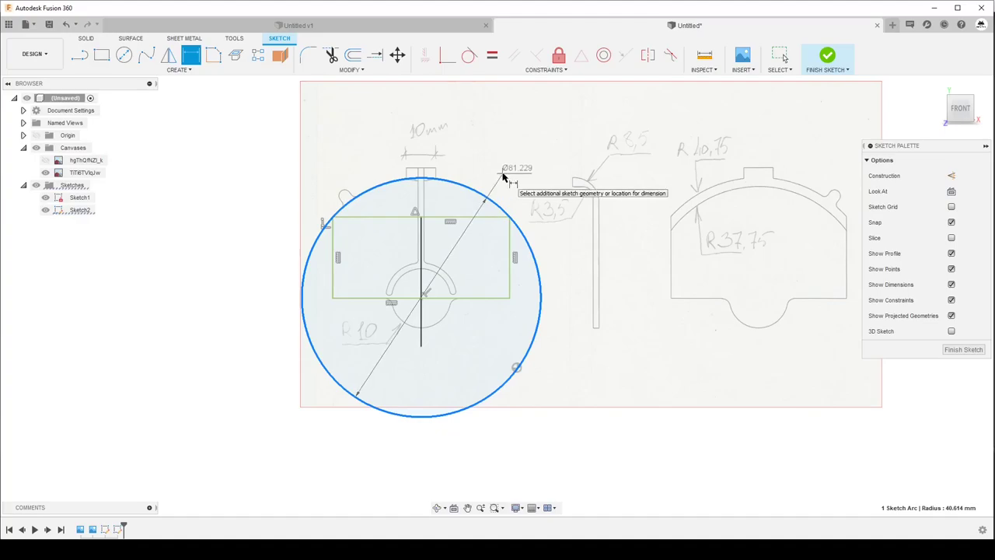
left_click(504, 178)
type("81")
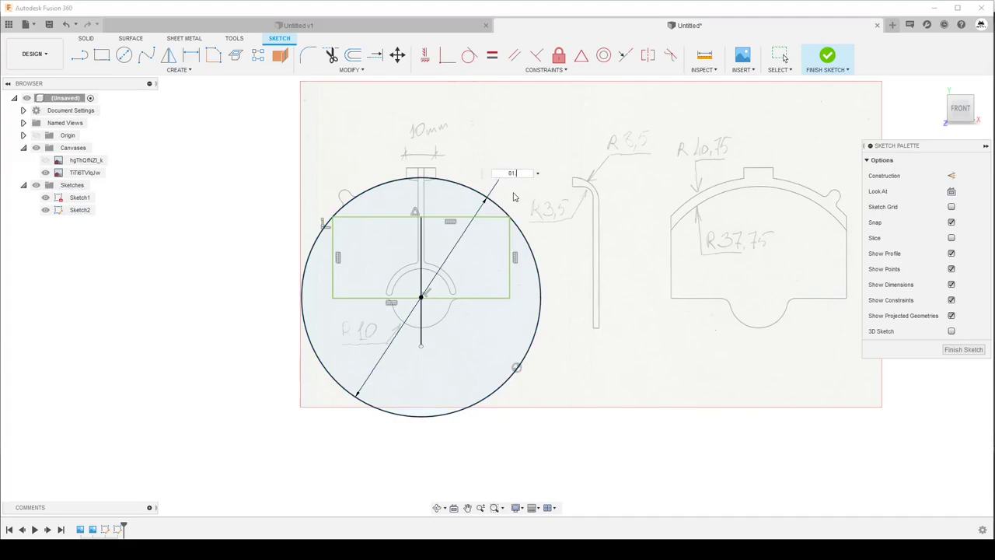
type(".5")
key("Return")
key("Escape")
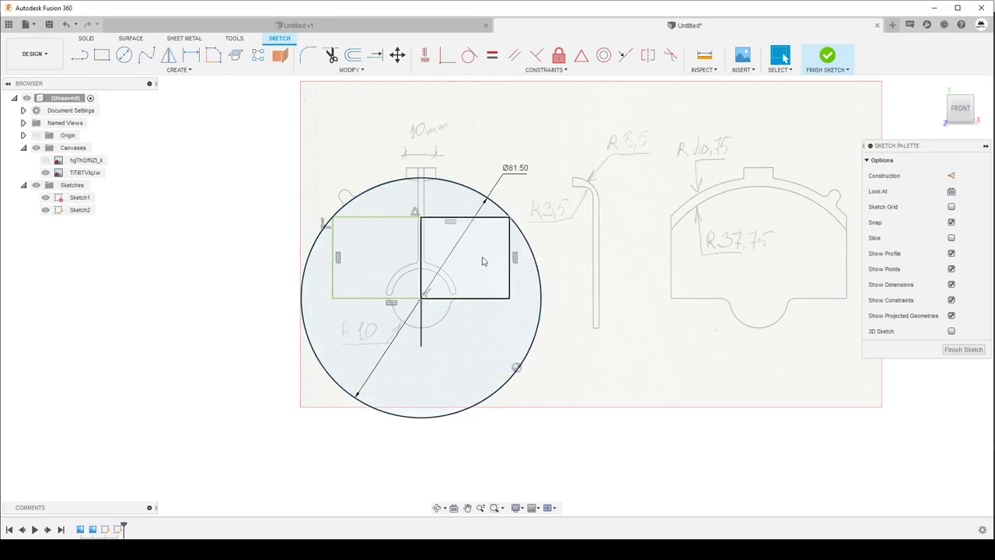
Finish Sketch2 and start a surface Extrude from the Surface tab.
key("c")
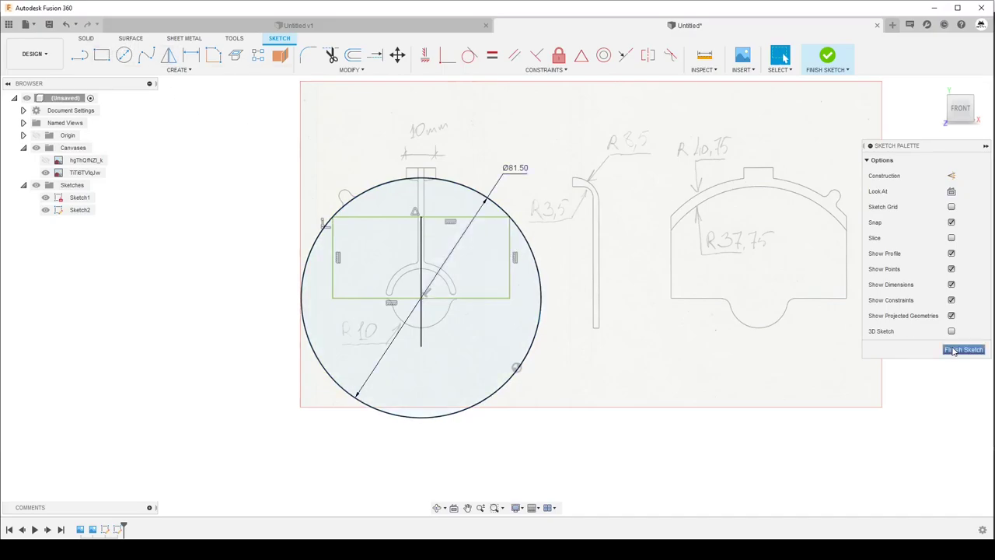
left_click(954, 351)
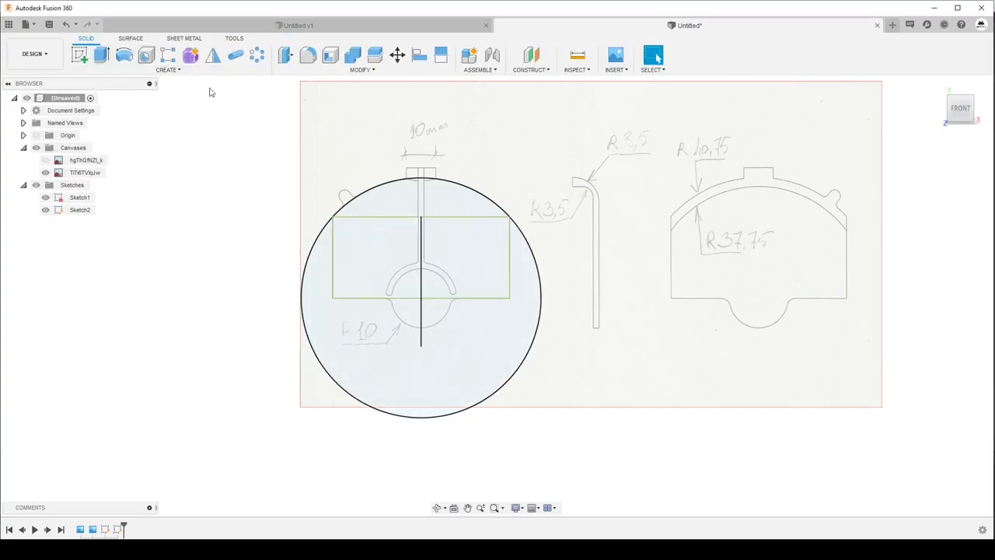
left_click(131, 38)
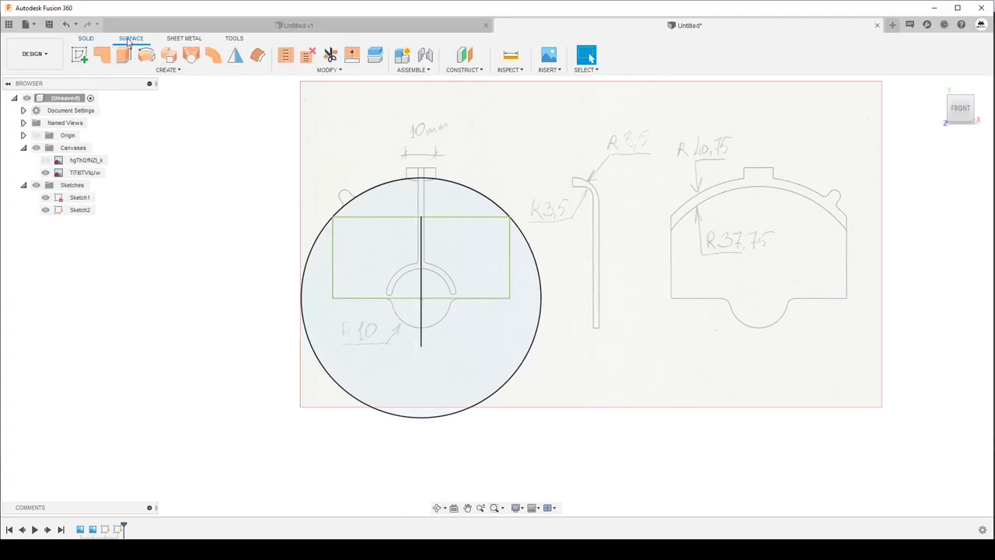
left_click(127, 59)
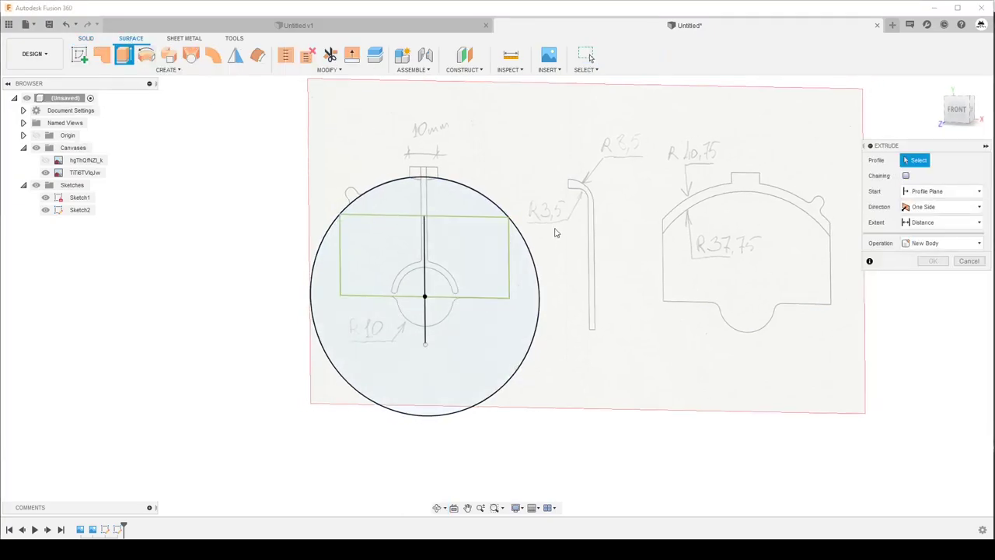
Extrude the rectangle profile -15 mm into a new body, replacing an accidental circle selection.
middle_click_drag(528, 207, 512, 237, "shift")
left_click(512, 237)
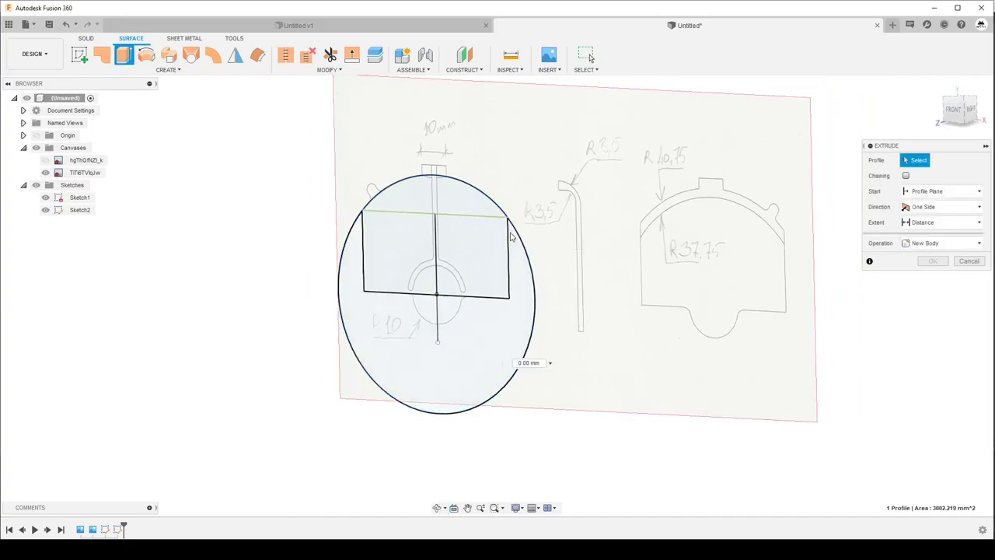
left_click(954, 160)
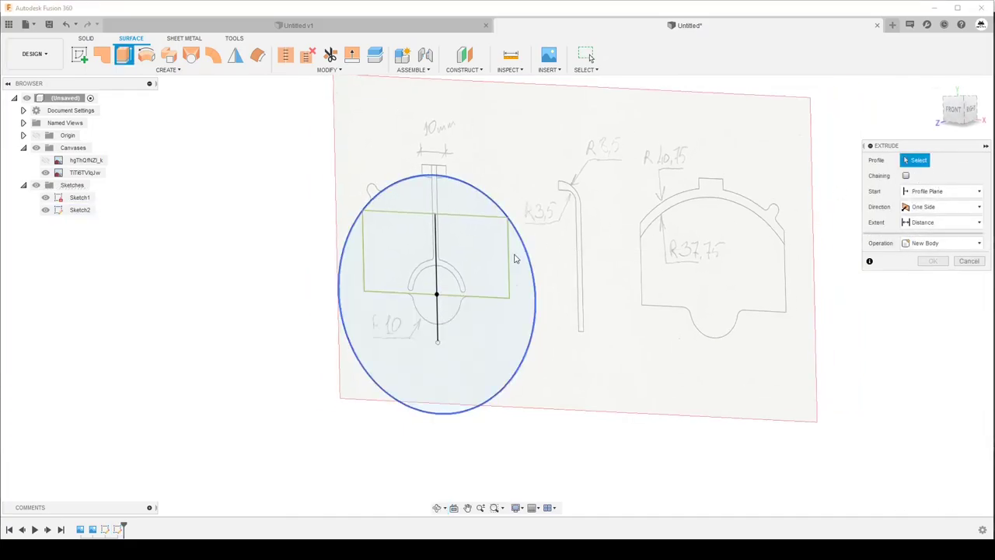
left_click(509, 259)
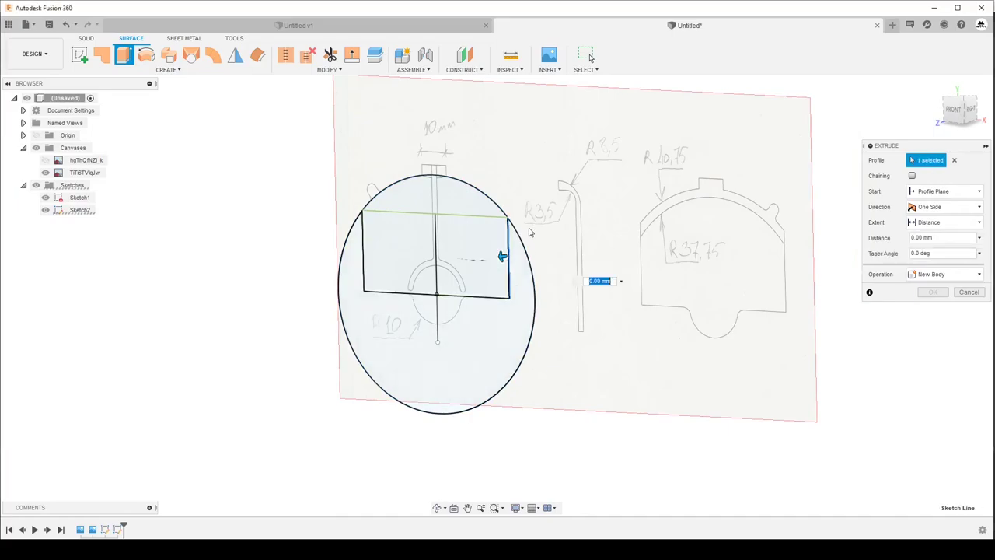
middle_click_drag(509, 258, 506, 251, "shift")
left_click_drag(504, 248, 529, 239)
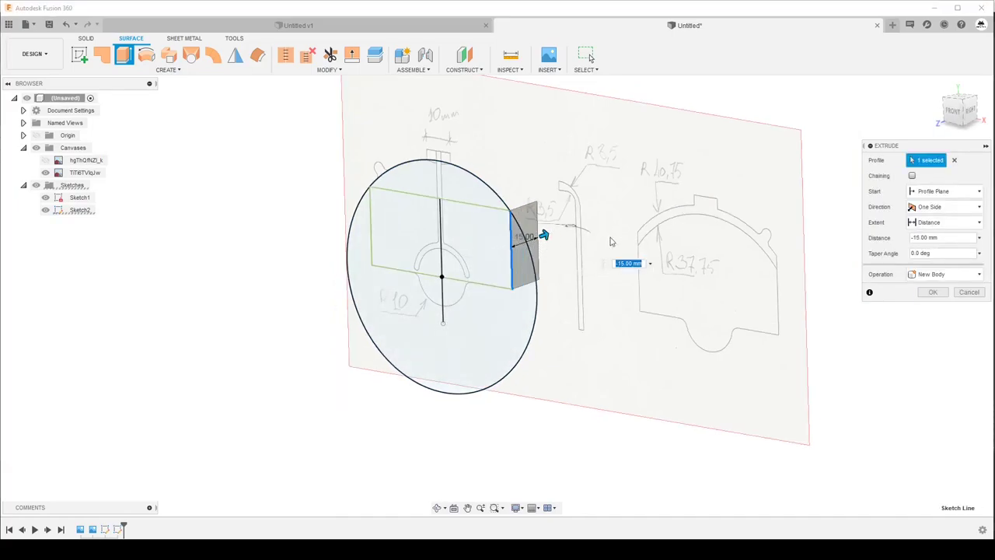
left_click(930, 294)
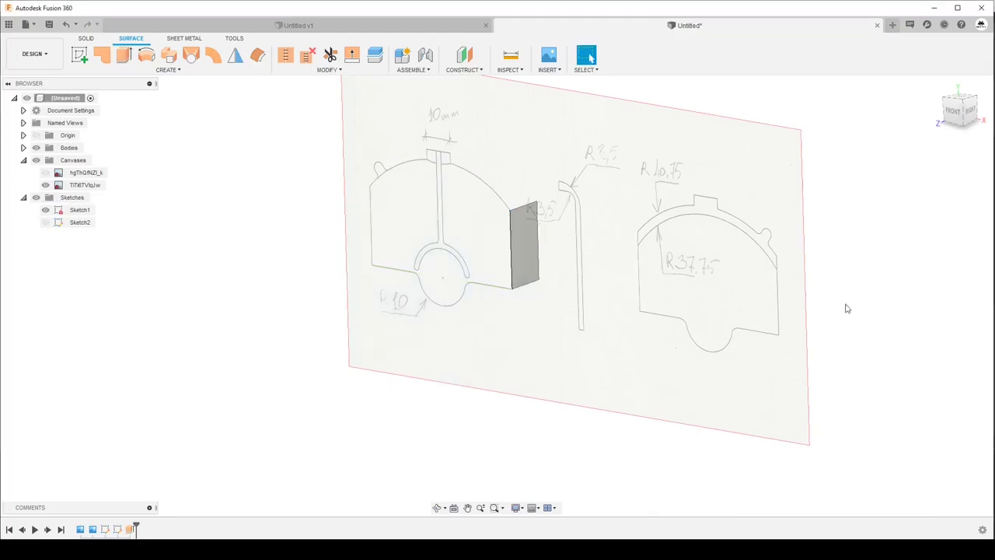
Start Sketch3 on the face of the grey extruded block.
middle_click_drag(624, 267, 586, 288, "shift")
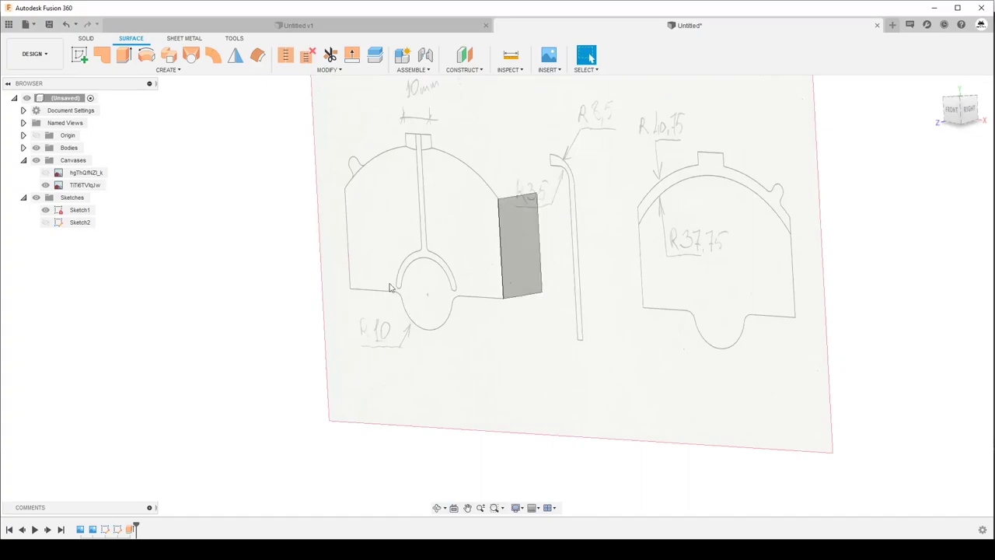
middle_click_drag(499, 236, 593, 187, "shift")
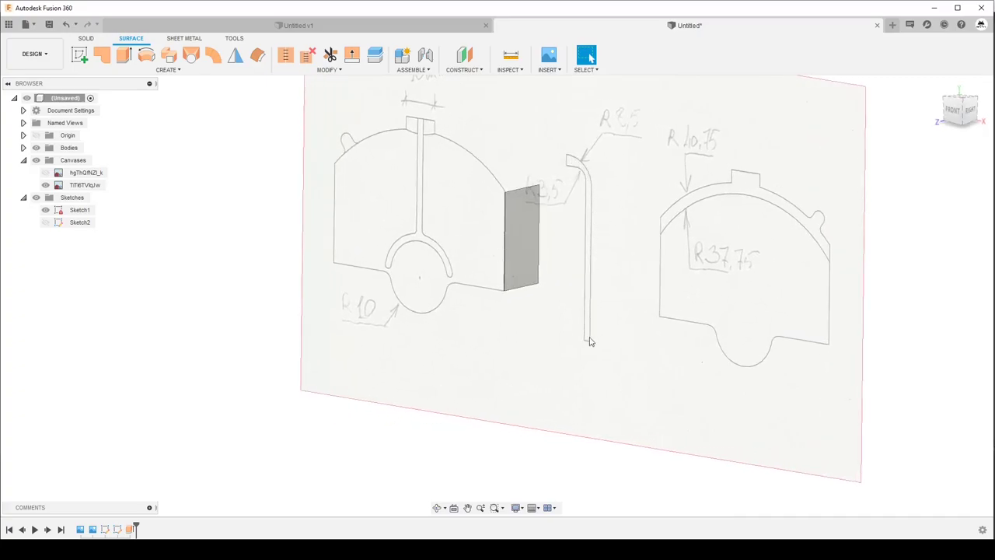
middle_click_drag(590, 342, 199, 91, "shift")
left_click(79, 54)
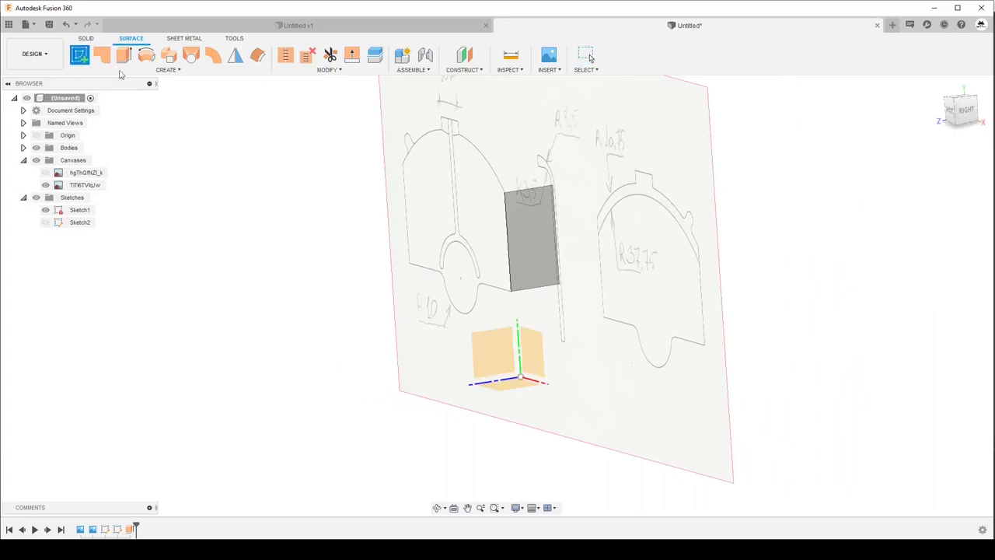
left_click(527, 216)
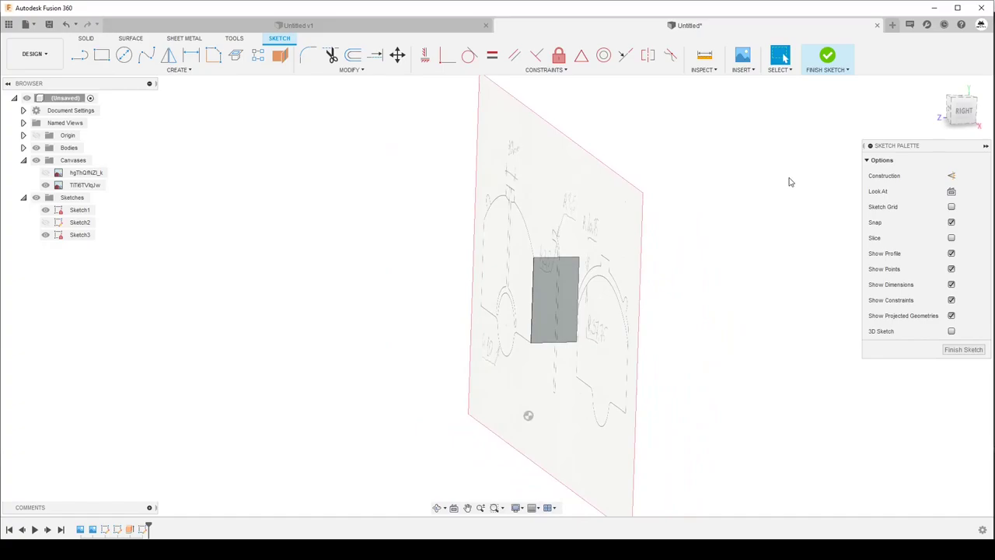
Project the block face's rectangular outline into Sketch3, viewed straight on from the right.
left_click(964, 111)
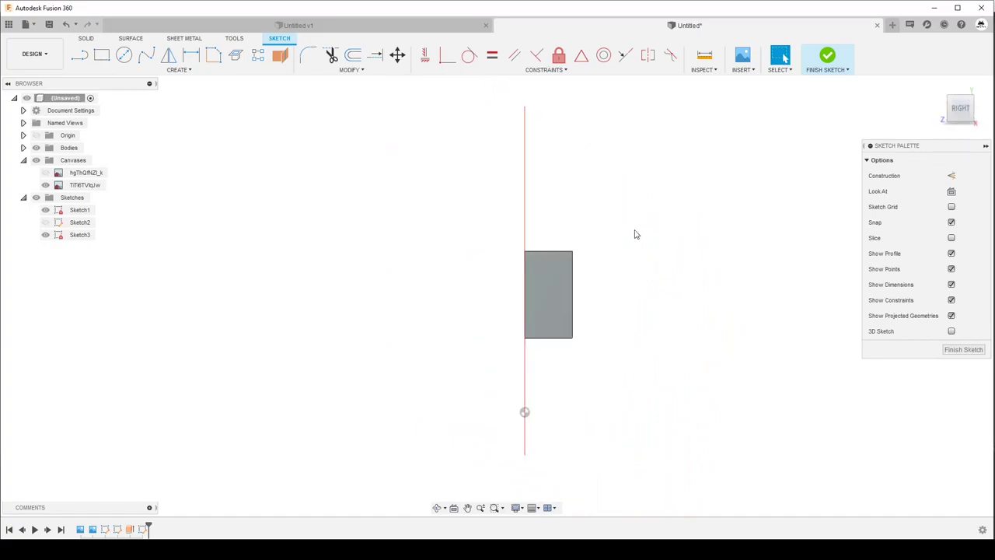
key("p")
left_click(541, 283)
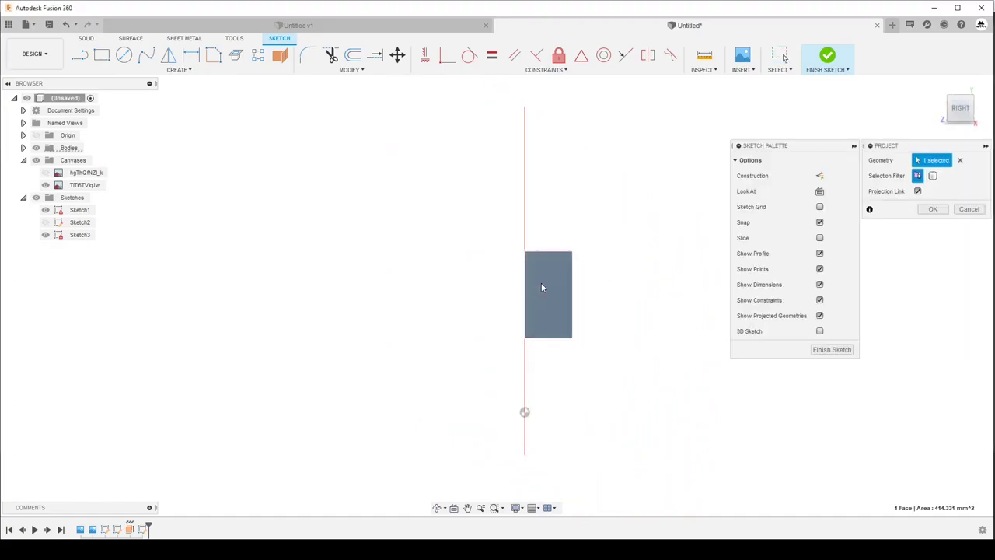
left_click(933, 208)
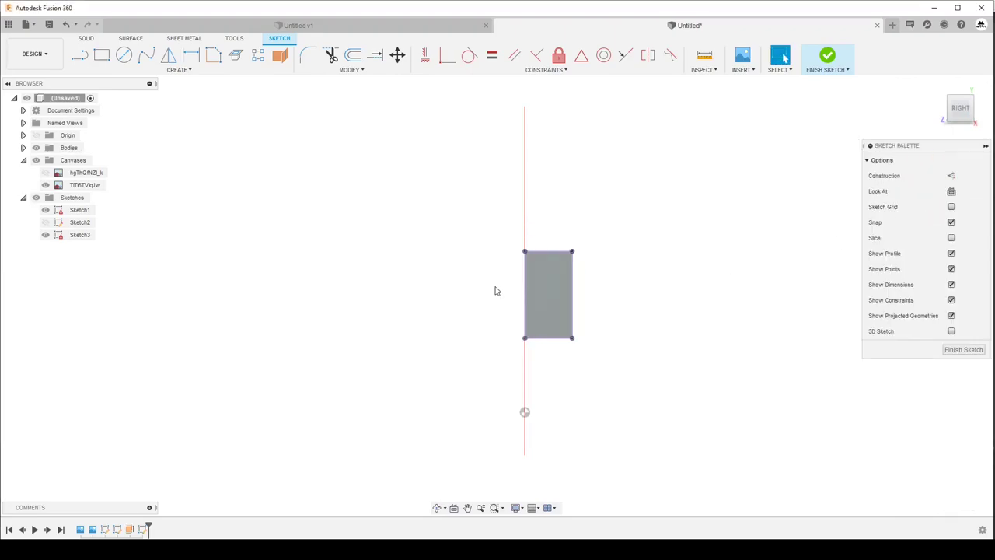
scroll(540, 253, "up", 3)
scroll(529, 225, "up", 1)
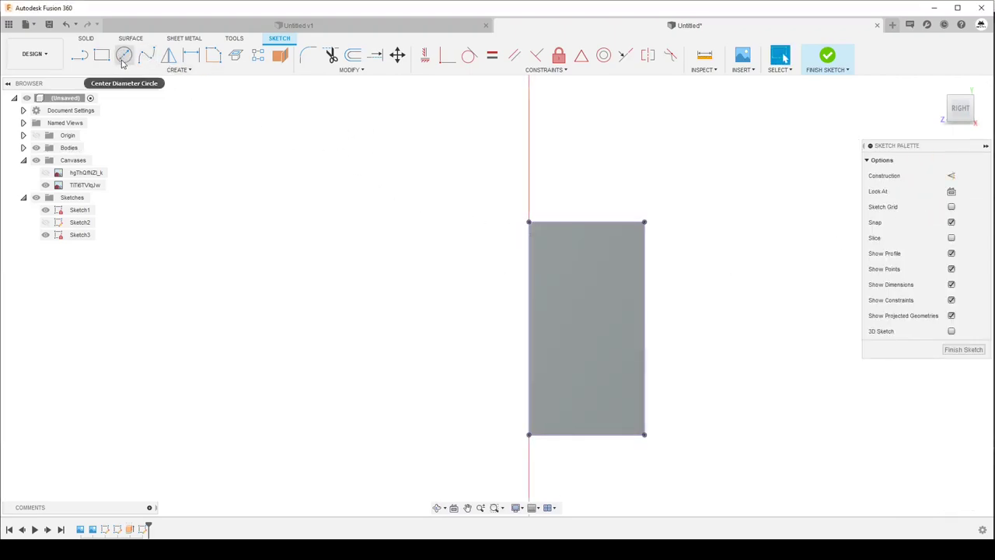
Draw an L-shaped line from the block's top-left corner, running left then down.
left_click(79, 54)
left_click(528, 223)
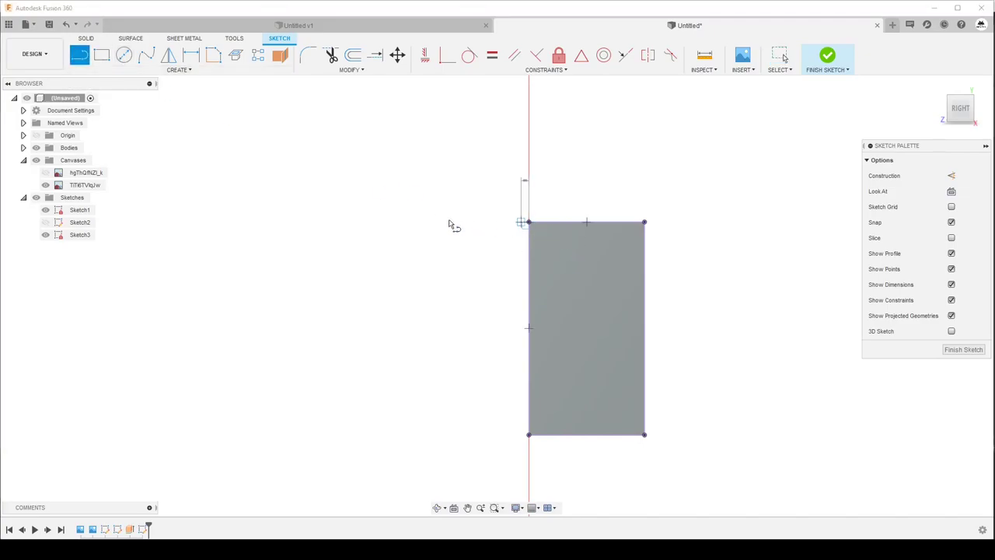
left_click(437, 223)
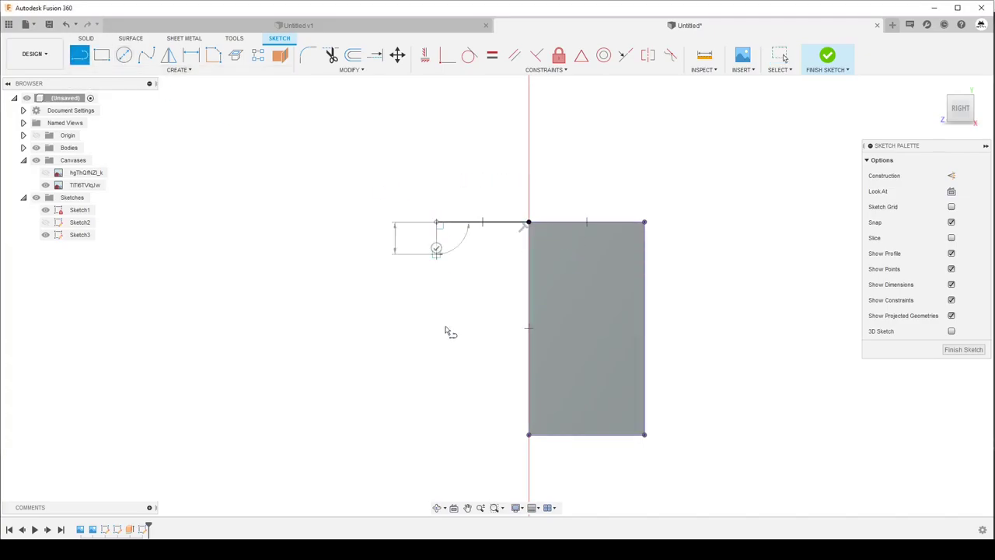
left_click(438, 462)
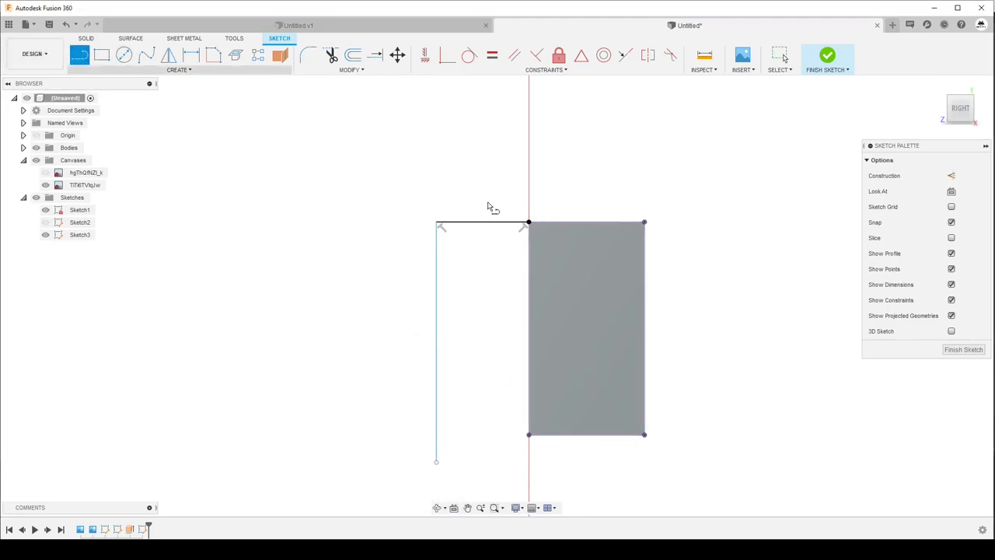
Add a short 3.177 mm line down from the rectangle's top-left corner, then cancel its dimension.
left_click(528, 224)
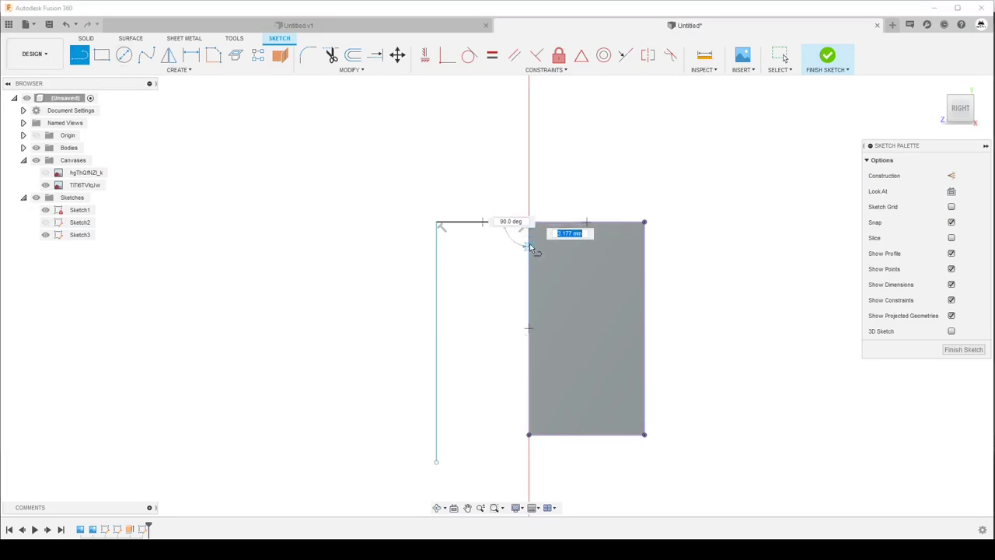
left_click(529, 245)
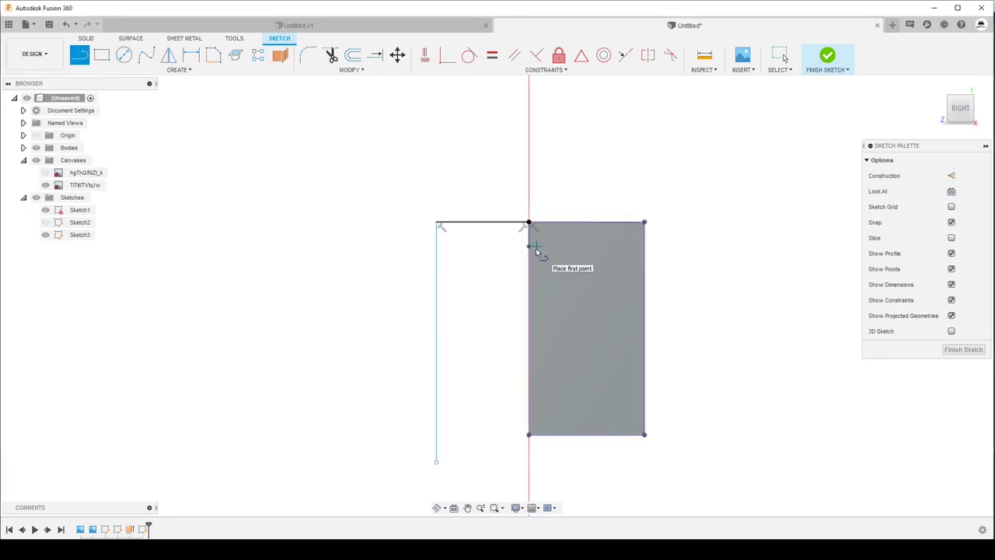
key("d")
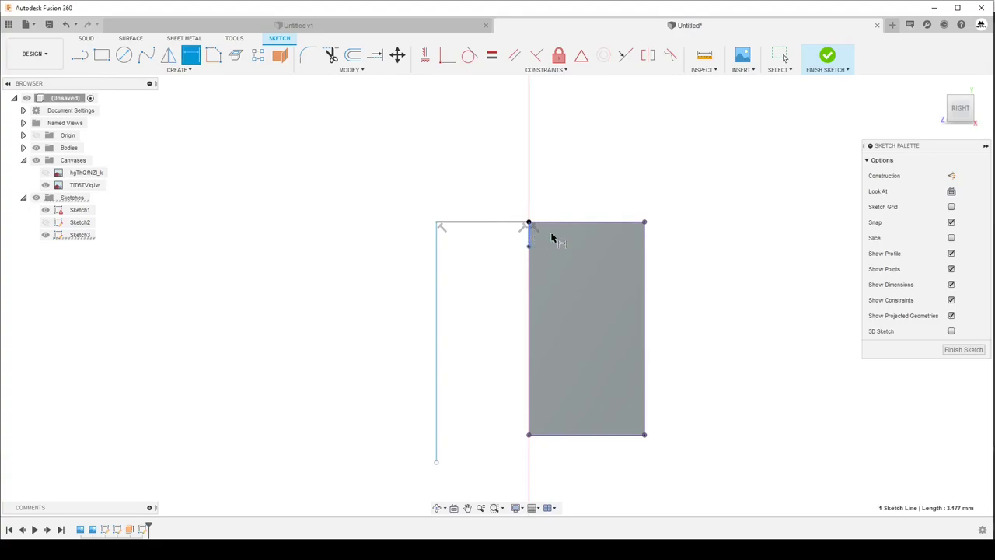
left_click(530, 233)
left_click(570, 253)
key("Return")
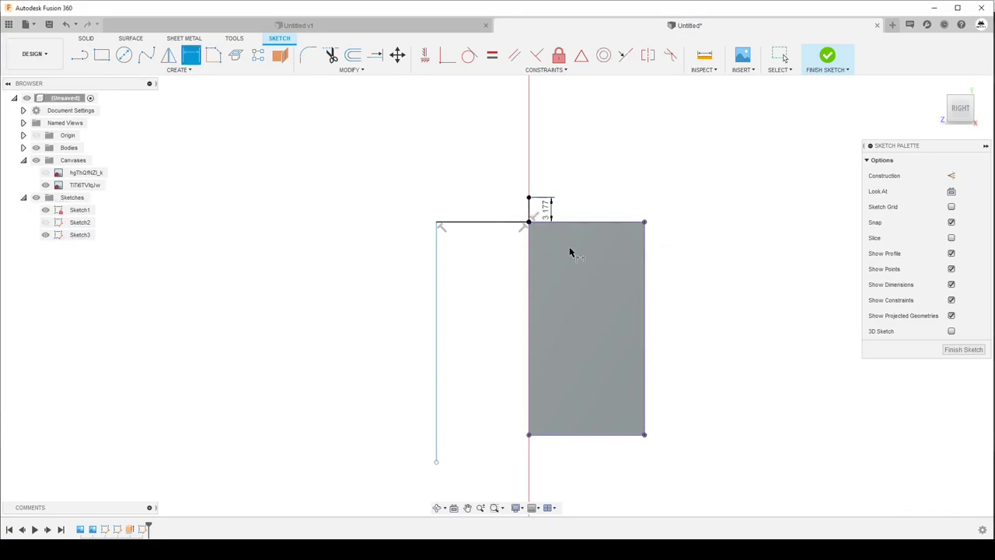
key("Escape")
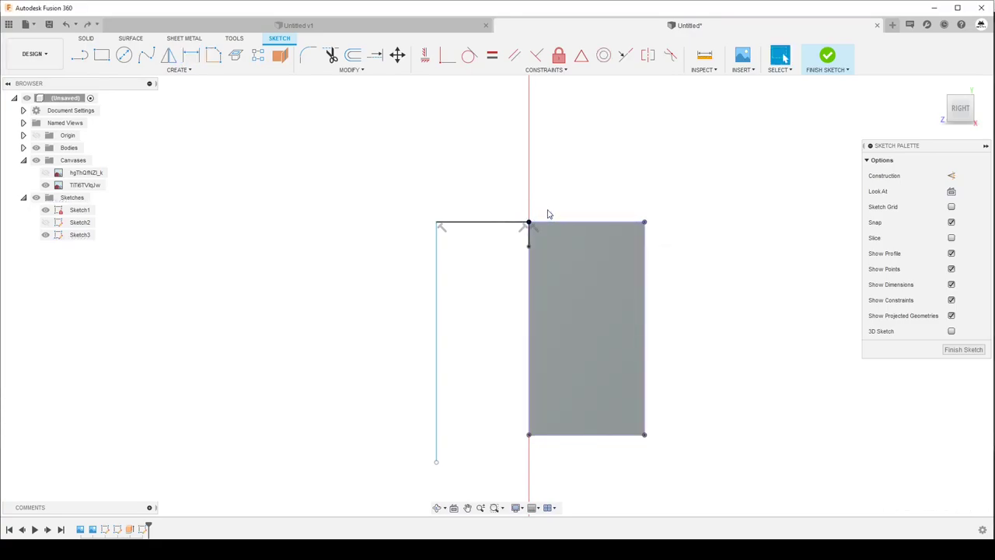
left_click(101, 55)
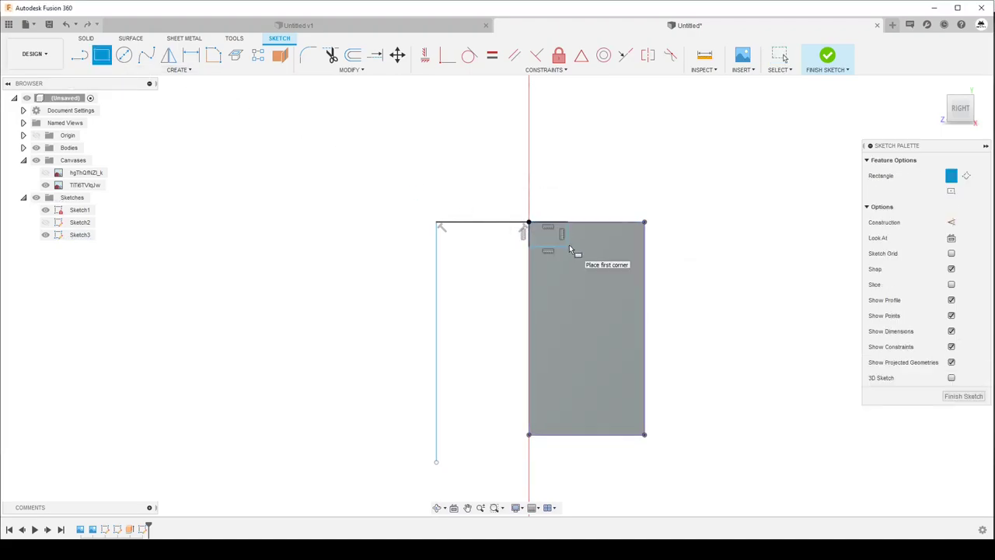
Dimension the short corner line at 3.00 mm.
key("d")
left_click(528, 240)
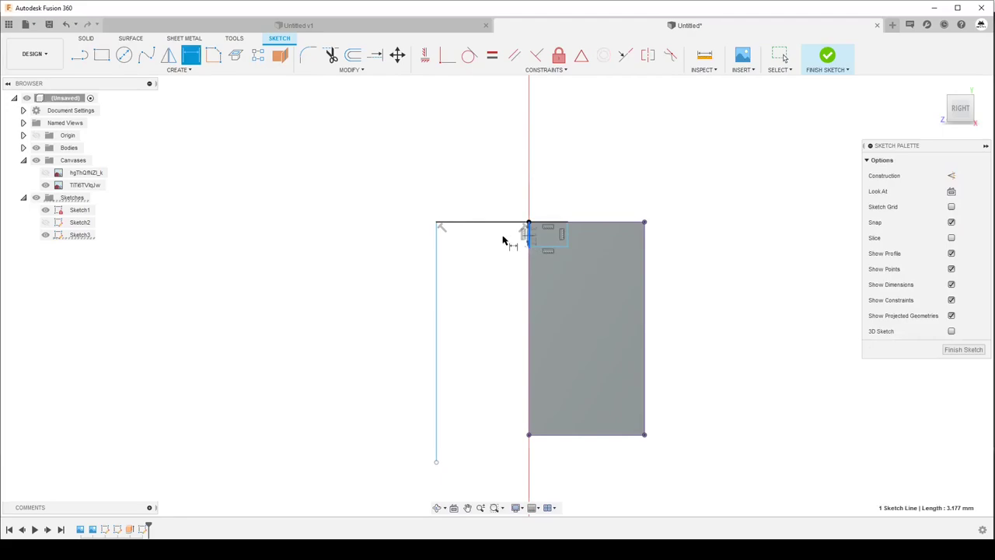
left_click(502, 238)
key("Return")
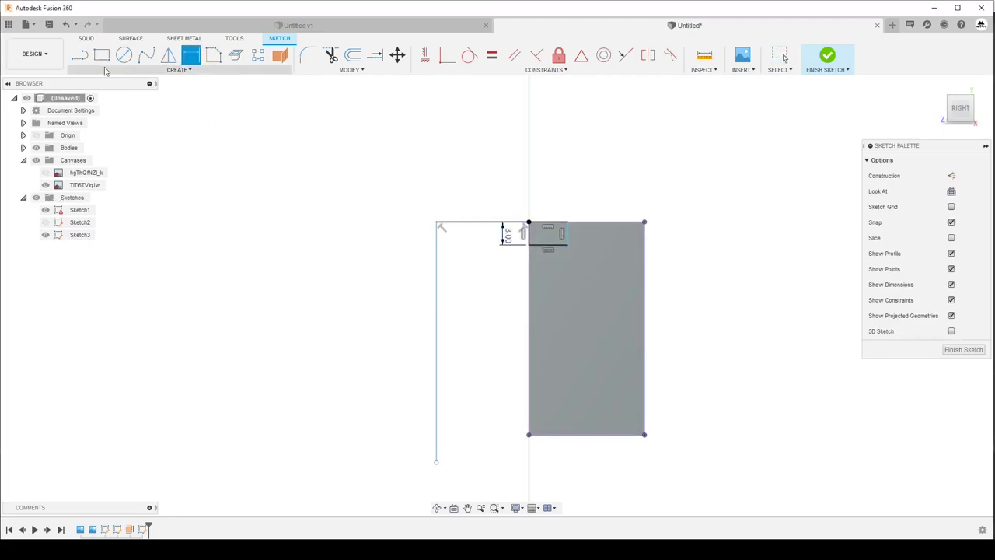
Draw an inner line from the short line's bottom end, left then down parallel to the outer line.
key("l")
left_click(530, 245)
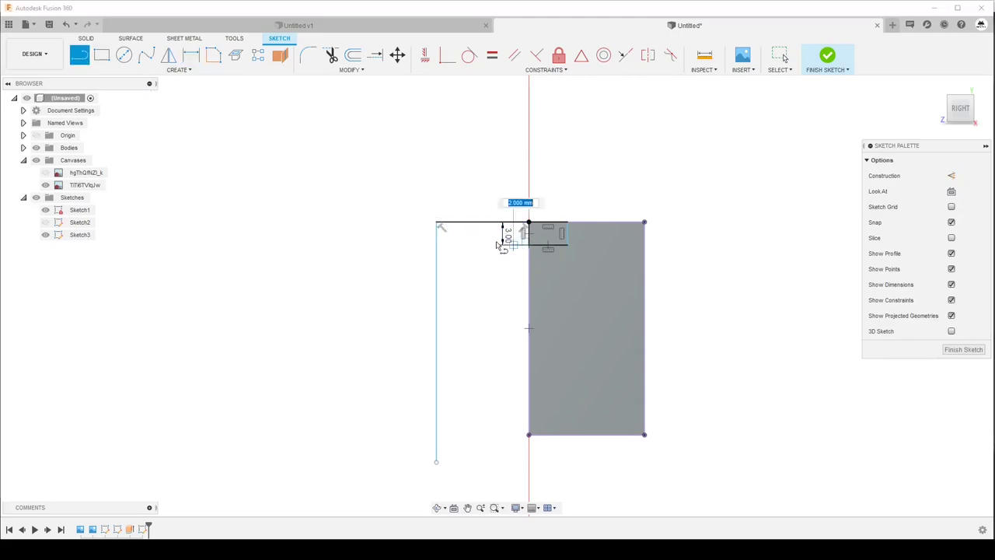
left_click(460, 245)
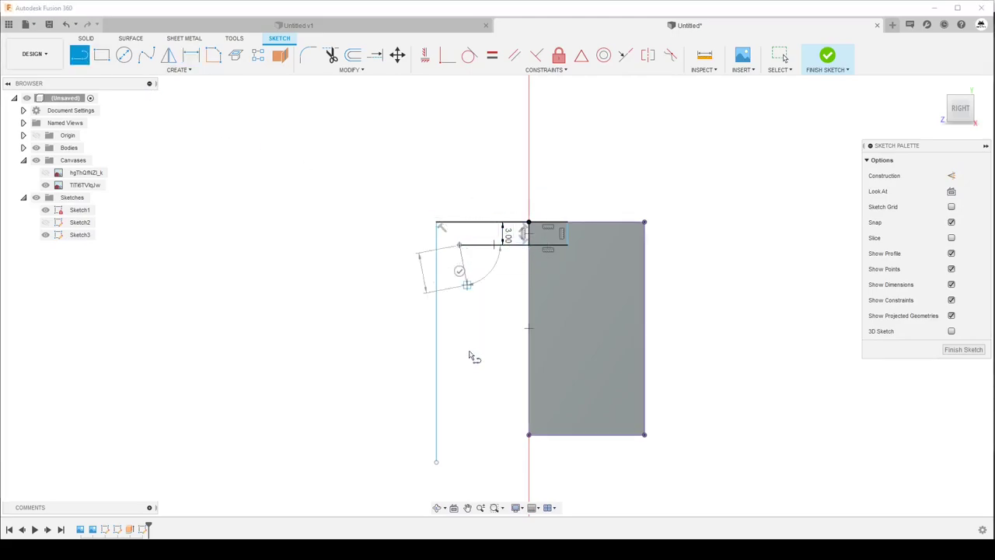
left_click(460, 462)
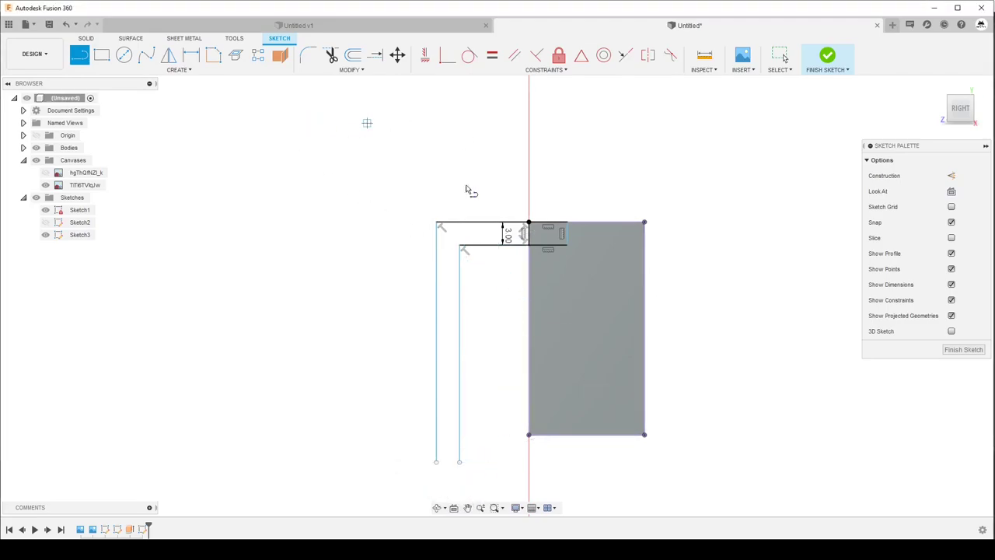
Make the inner line vertical and dimension its gap to the outer line at 2.00 mm.
left_click(425, 54)
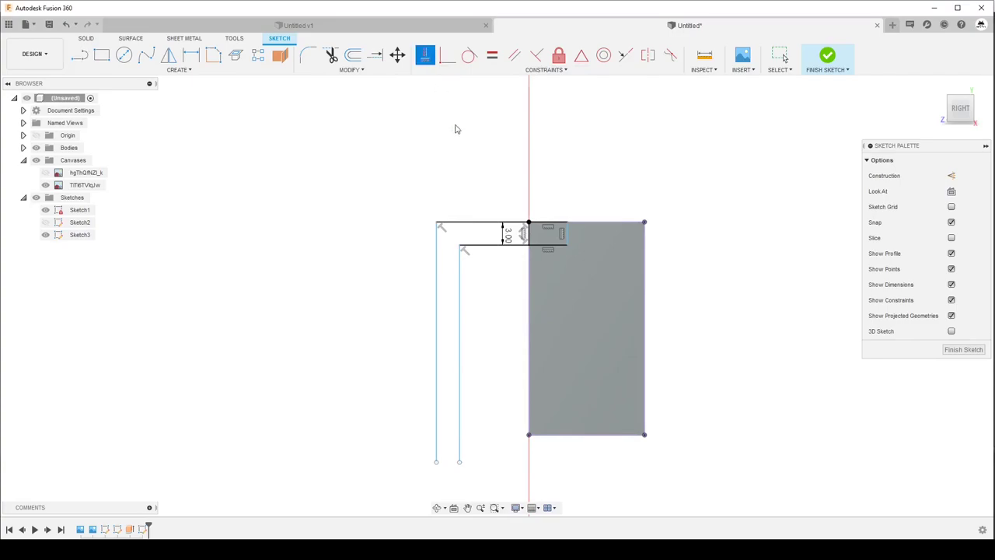
left_click(461, 283)
key("Escape")
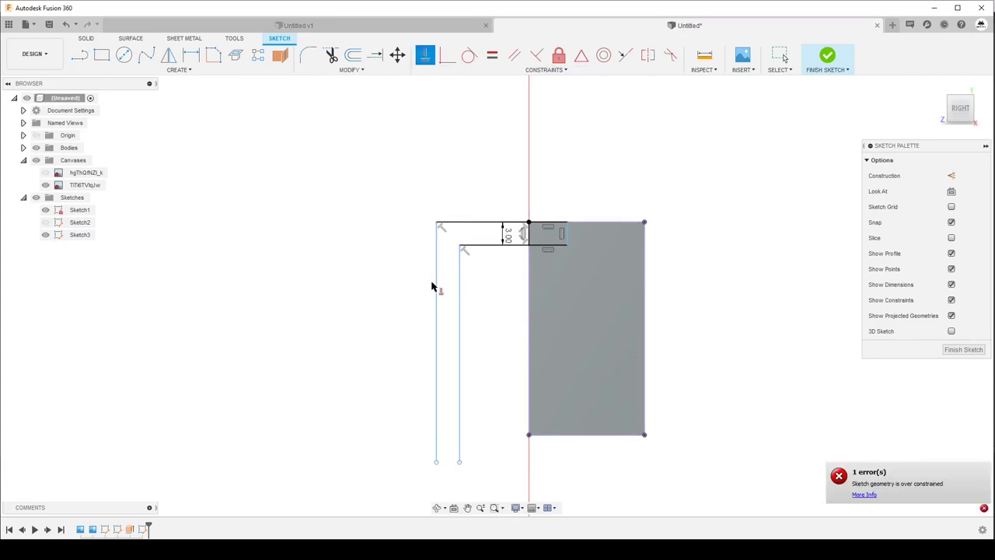
key("d")
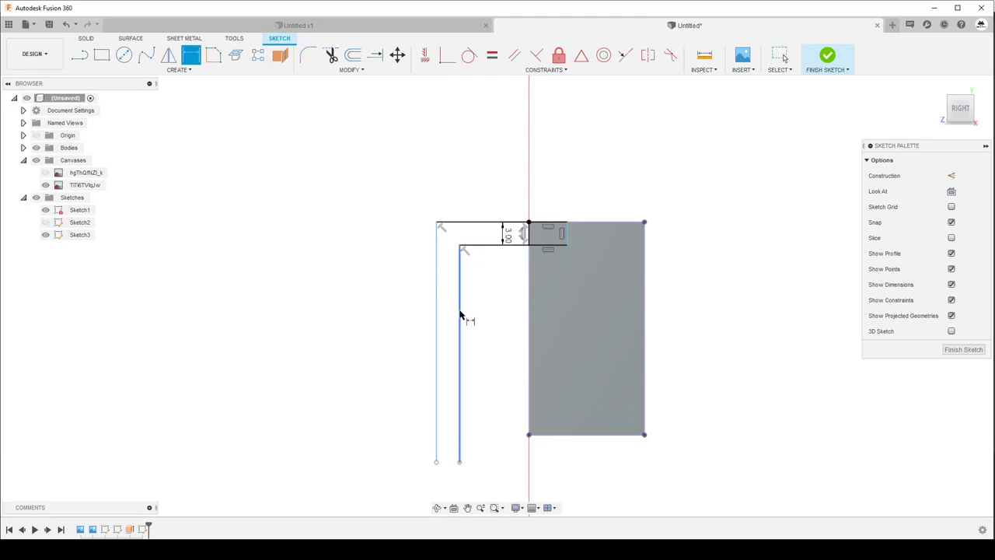
left_click(460, 318)
left_click(436, 318)
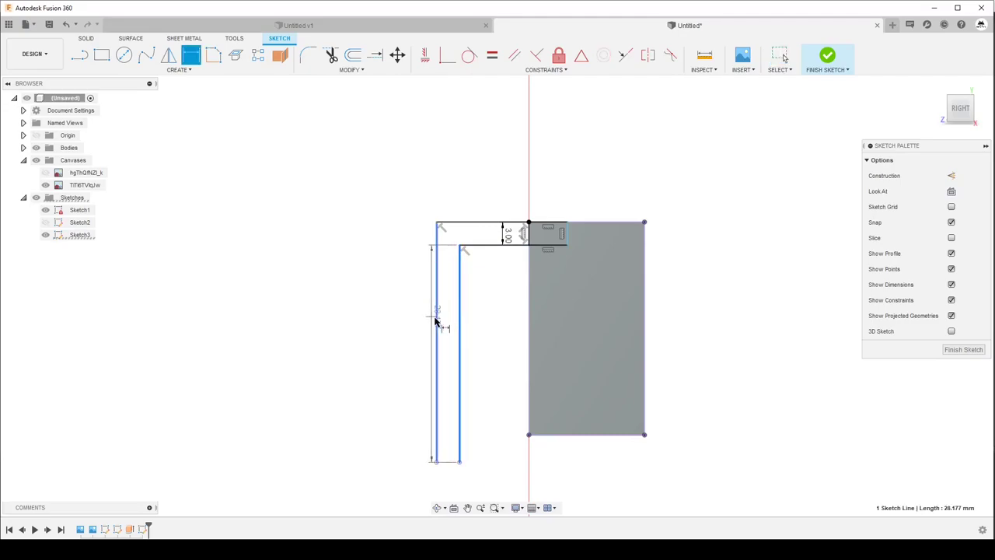
left_click(399, 336)
type("2")
key("Return")
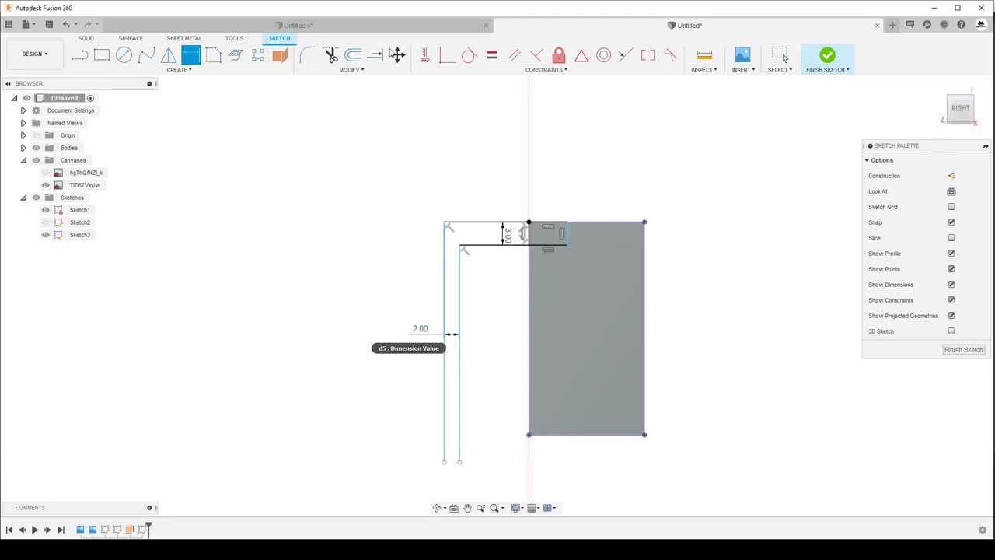
Fillet the inner corner with a 3.50 mm radius.
left_click(306, 57)
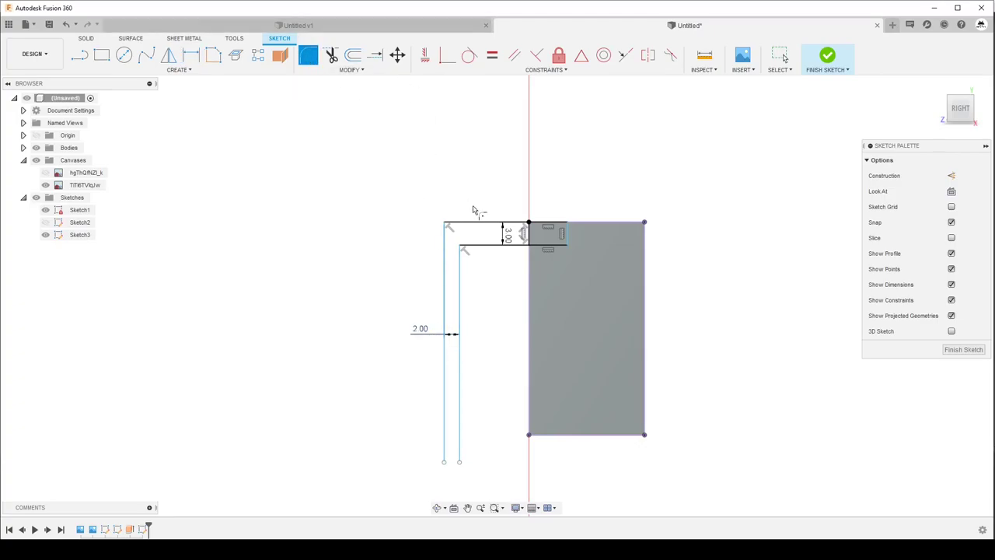
left_click(469, 249)
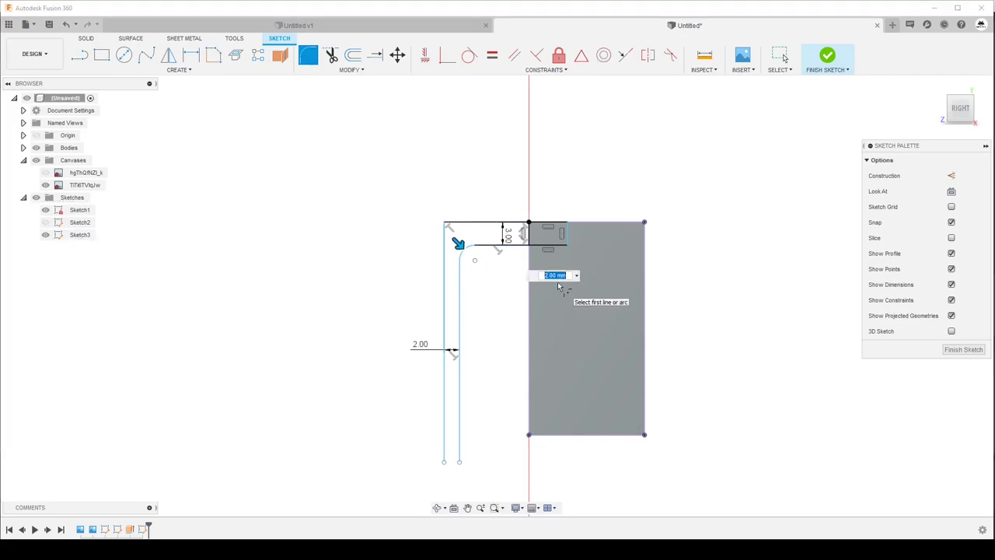
key("Return")
key("Escape")
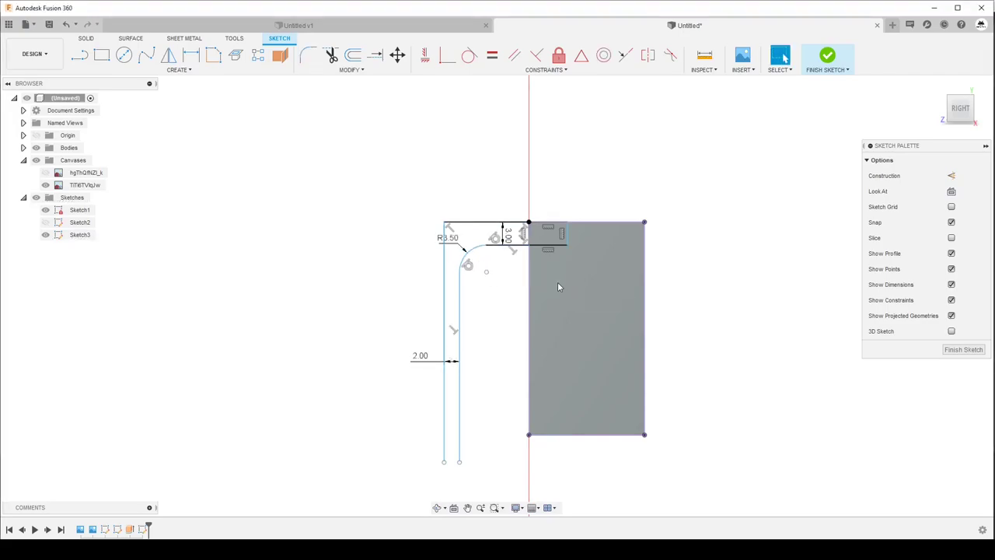
Fillet the outer top-left corner with an 8.50 mm radius and nudge the inner line right.
left_click(307, 56)
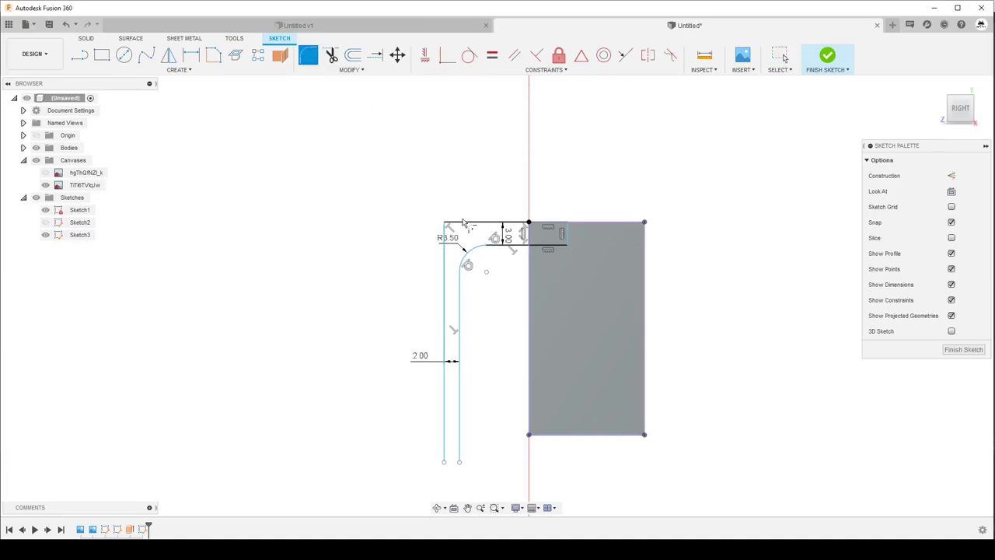
left_click(446, 224)
type("8.5")
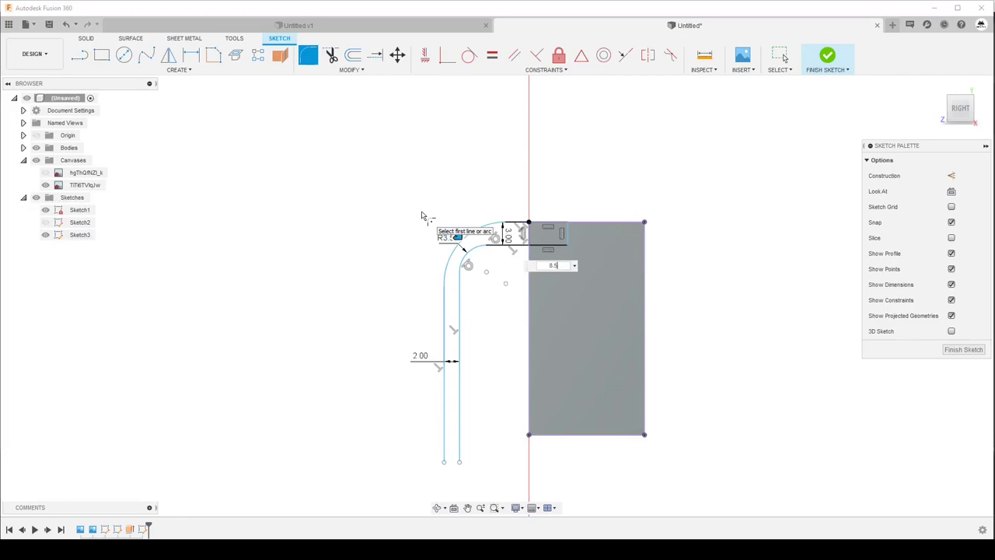
key("Return")
key("Escape")
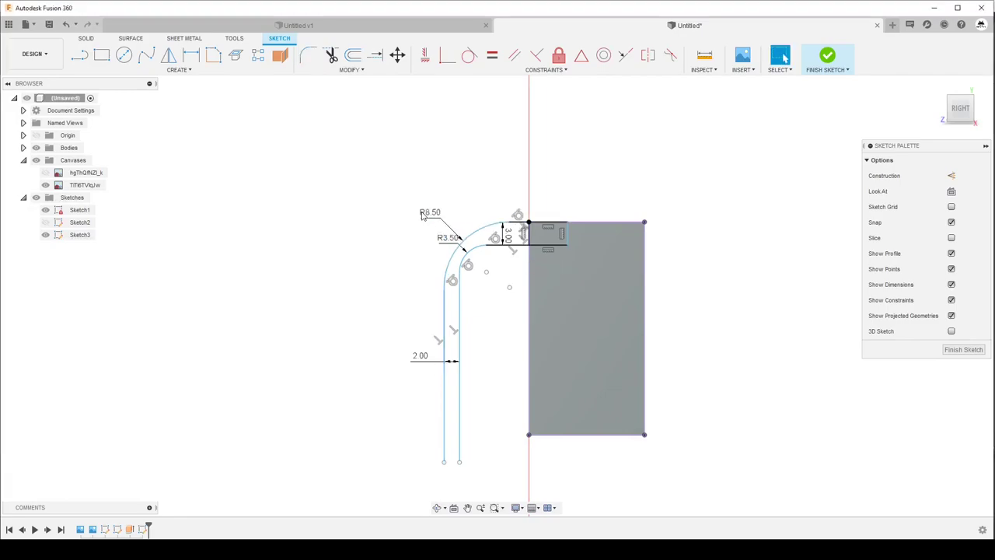
mouse_move(460, 303)
left_mouse_down()
mouse_move(478, 308)
mouse_move(465, 307)
left_mouse_up()
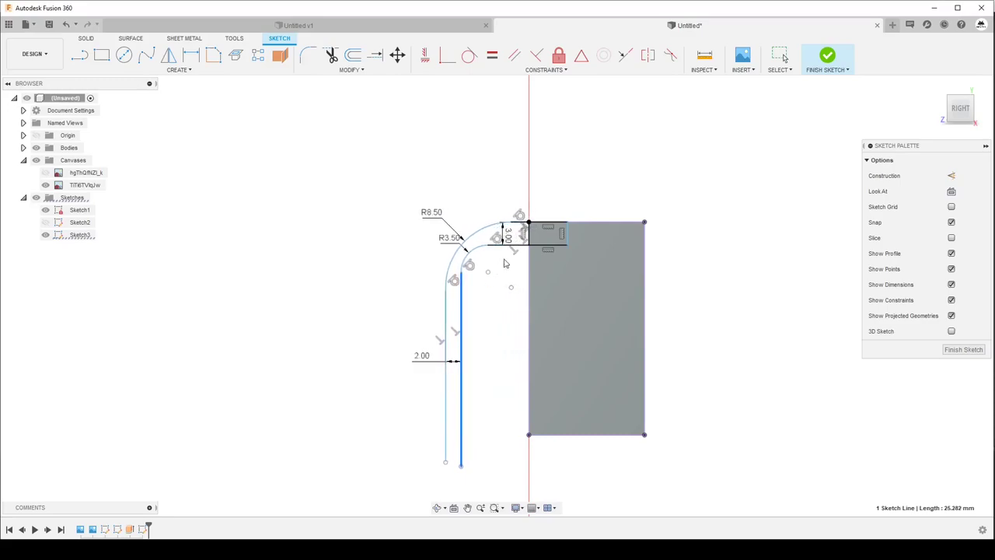
Drag the outer R8.50 arc's end onto the rectangle's top-left corner after Coincident fails.
scroll(505, 231, "up", 2)
scroll(505, 231, "up", 2)
left_click(499, 231)
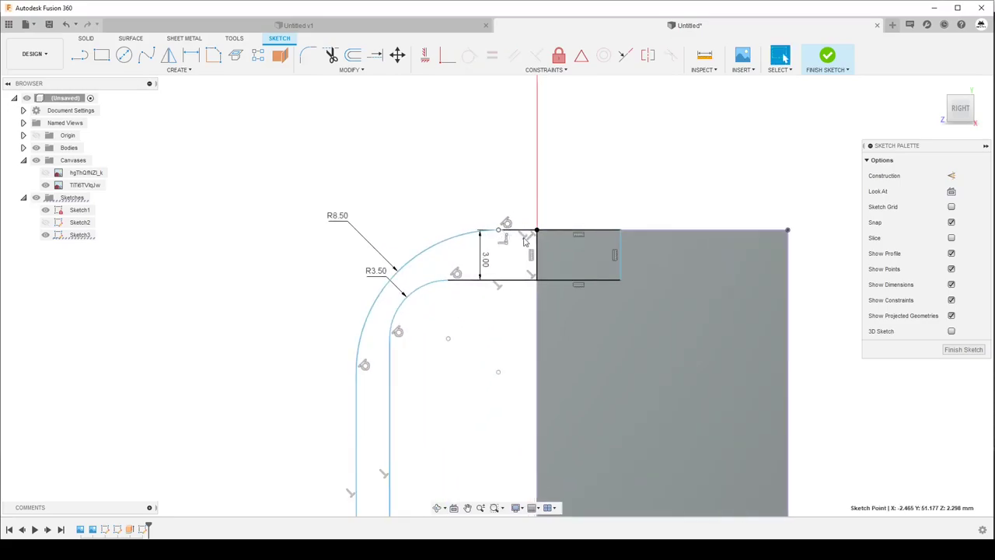
left_click(536, 230, "ctrl")
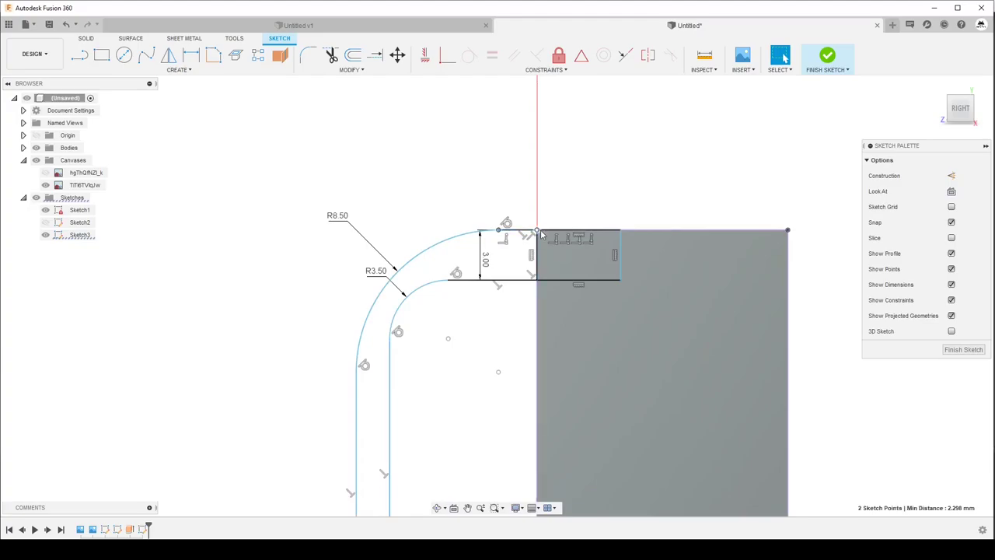
left_click(447, 57)
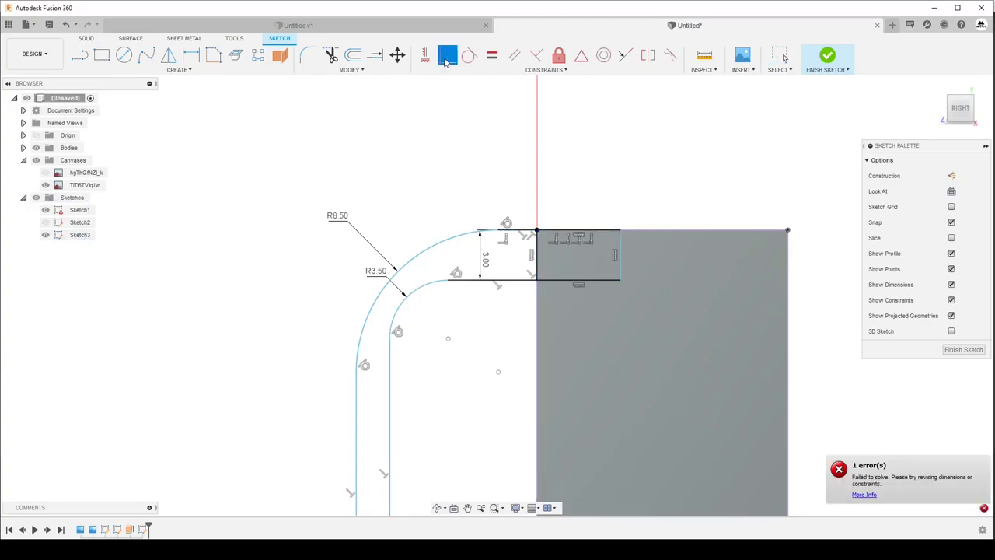
scroll(503, 242, "up", 3)
key("Escape")
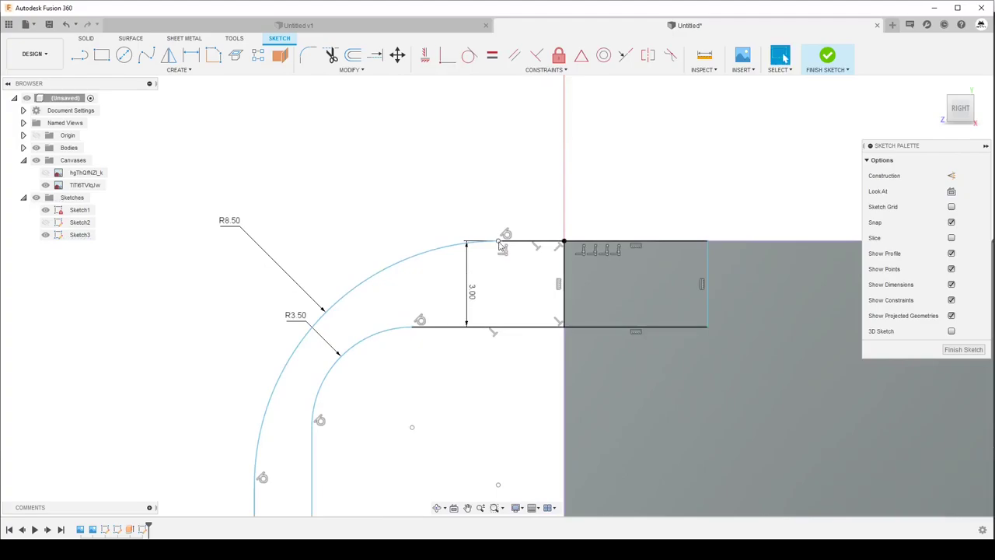
left_click_drag(499, 243, 570, 247)
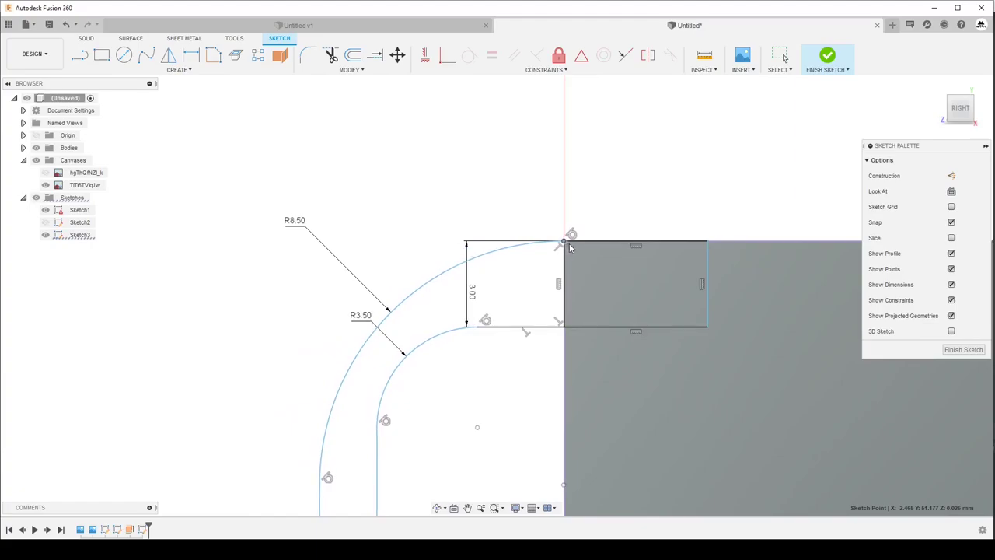
left_click_drag(569, 245, 569, 243)
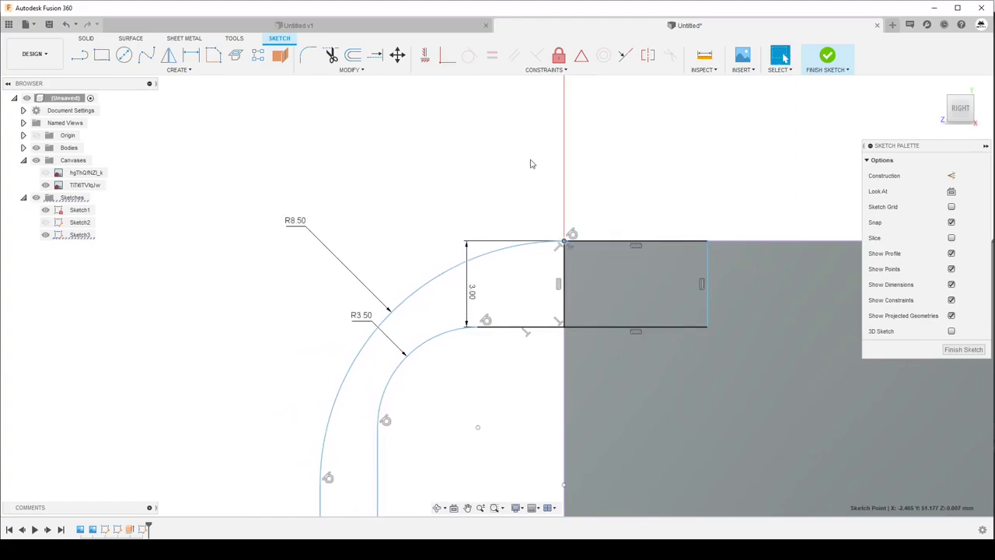
Show the hgThQfNZl_k canvas to compare the profile with the hand-drawn section view.
scroll(629, 140, "down", 4)
scroll(547, 209, "down", 3)
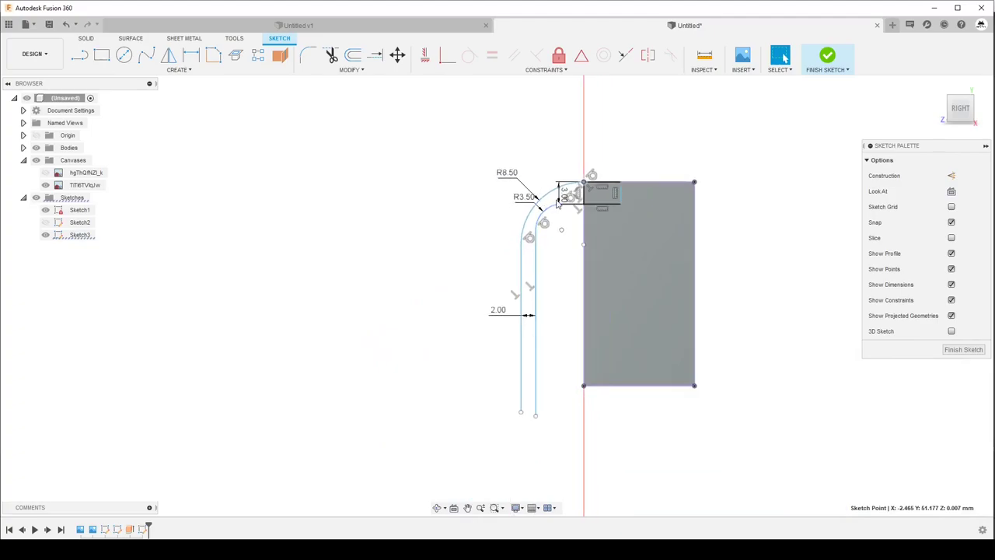
scroll(557, 218, "up", 4)
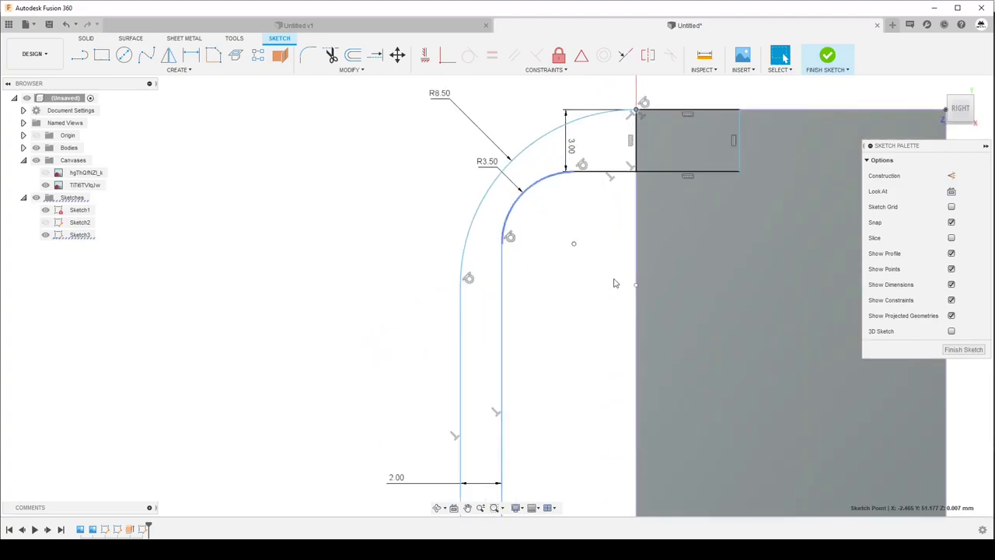
scroll(332, 215, "down", 2)
scroll(336, 216, "down", 1)
scroll(335, 216, "down", 2)
scroll(336, 216, "down", 2)
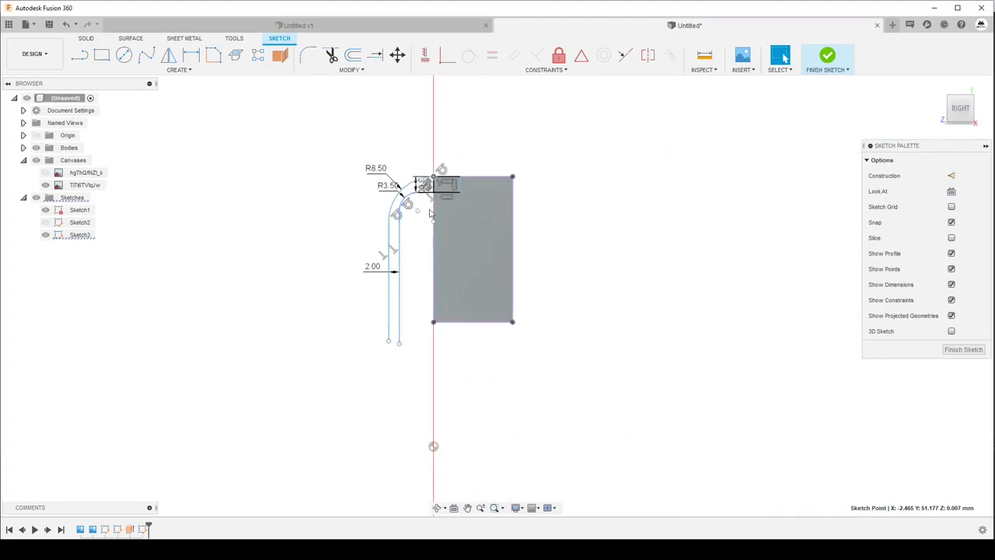
scroll(451, 277, "down", 1)
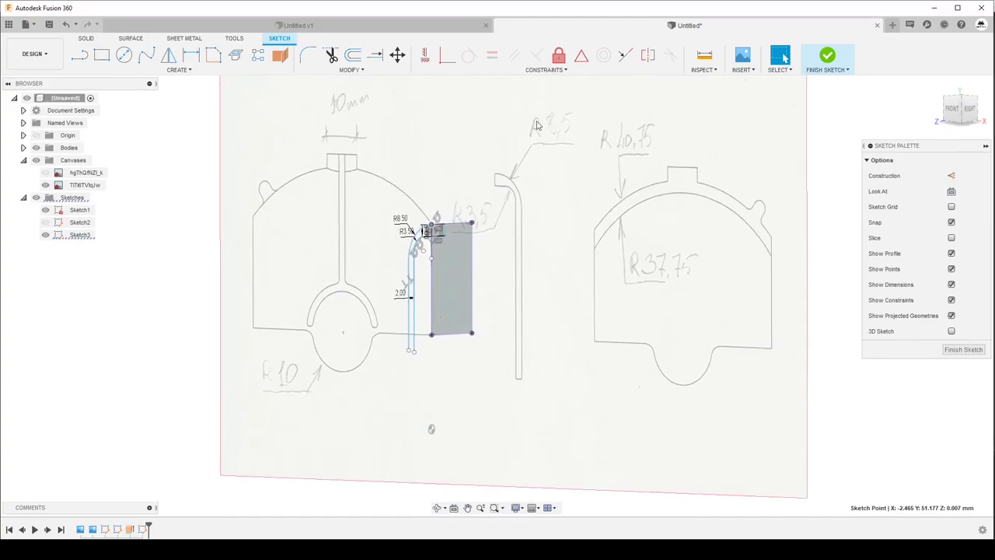
scroll(495, 204, "up", 2)
scroll(494, 204, "down", 4)
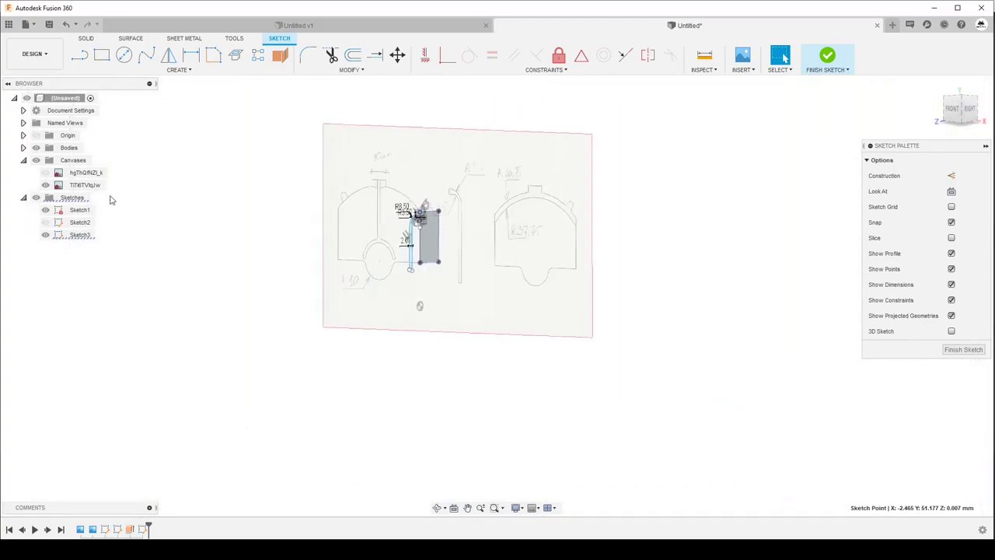
left_click(51, 174)
scroll(469, 175, "up", 3)
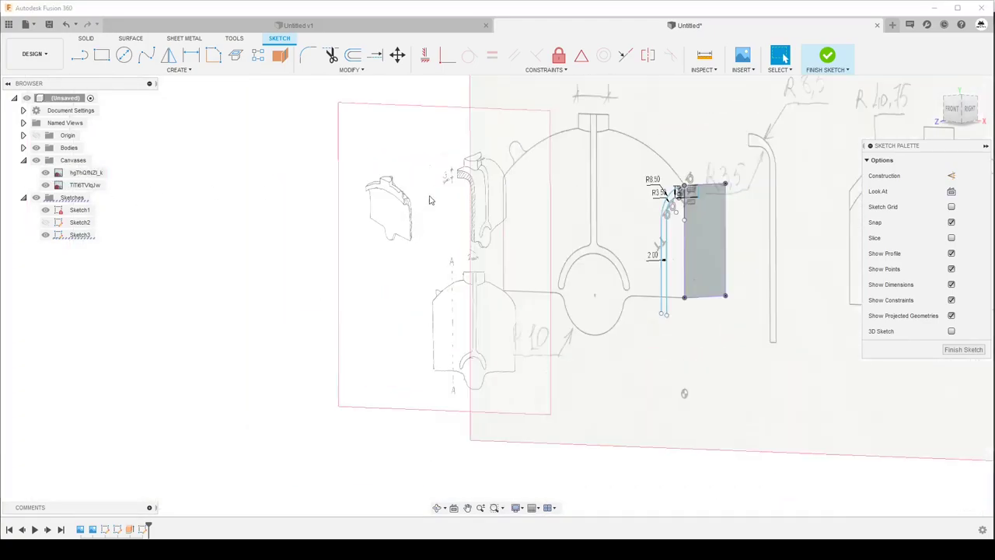
scroll(469, 176, "up", 2)
scroll(469, 175, "up", 2)
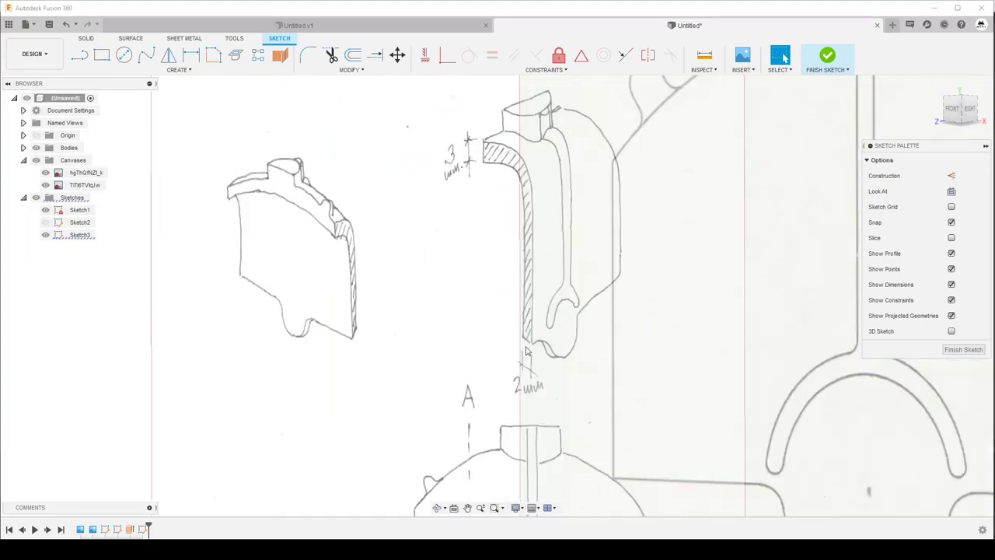
scroll(400, 257, "down", 2)
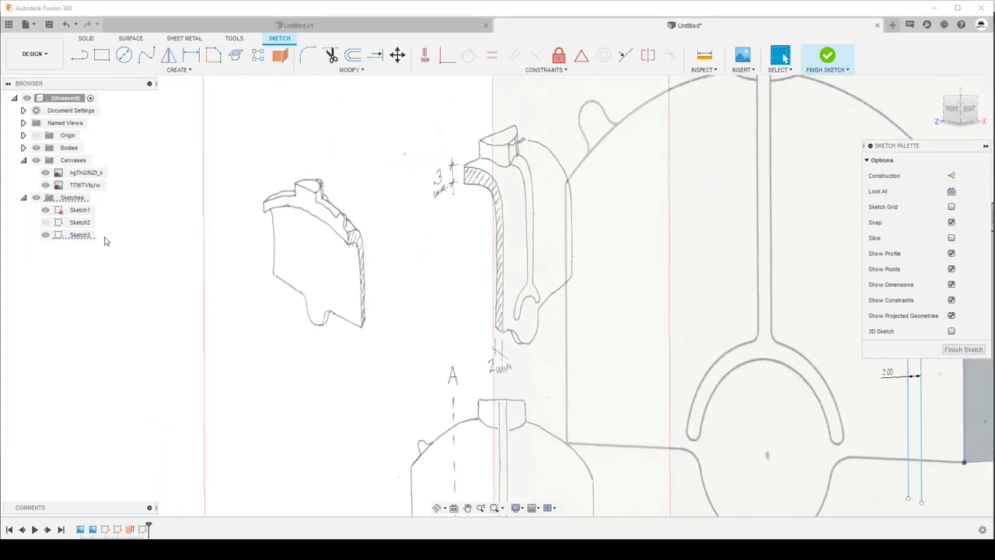
Hide the hgThQfNZl_k canvas again and return to the Right view.
left_click(46, 175)
scroll(381, 241, "down", 3)
scroll(381, 240, "down", 2)
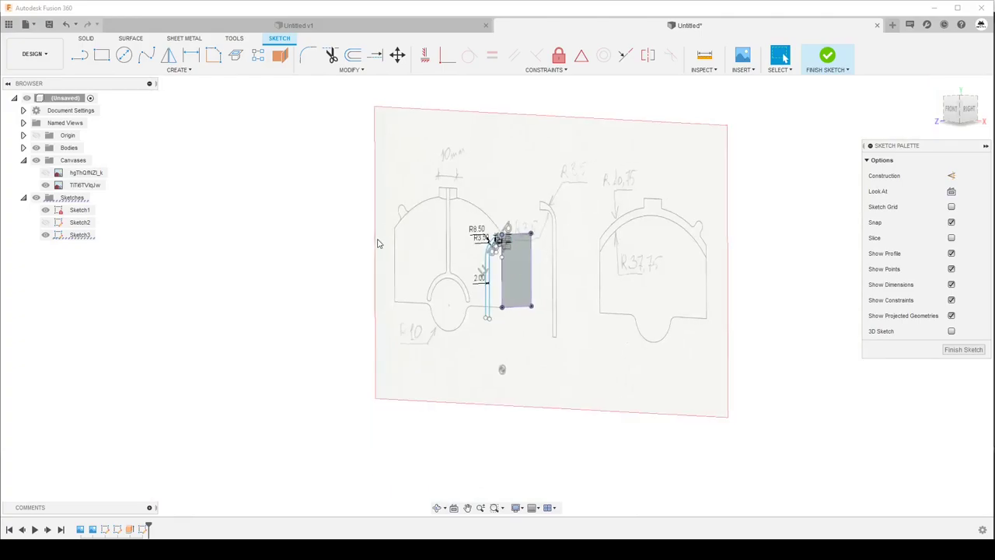
left_click(960, 109)
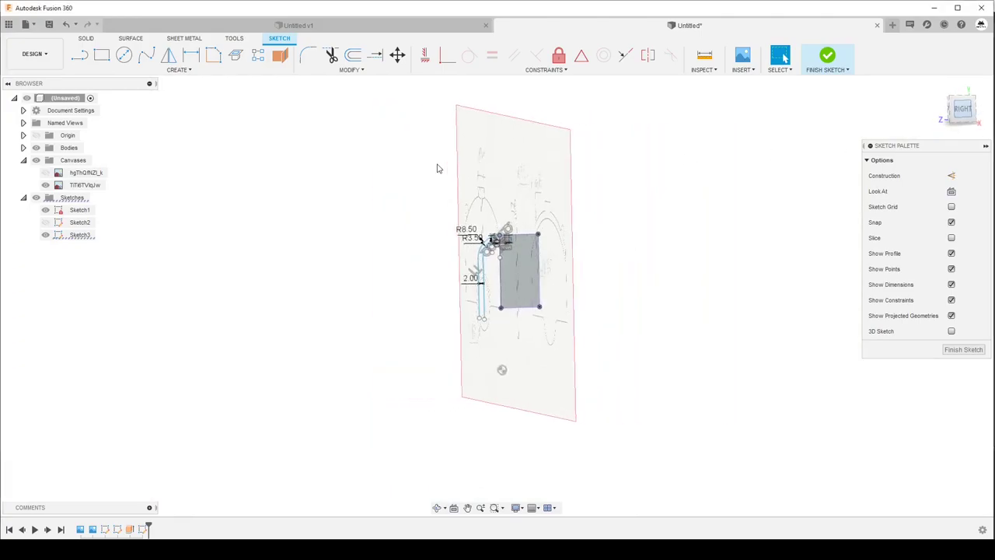
left_click(79, 55)
Draw a horizontal line from the rectangle's bottom corner across the strip, closing the profile.
scroll(502, 303, "up", 3)
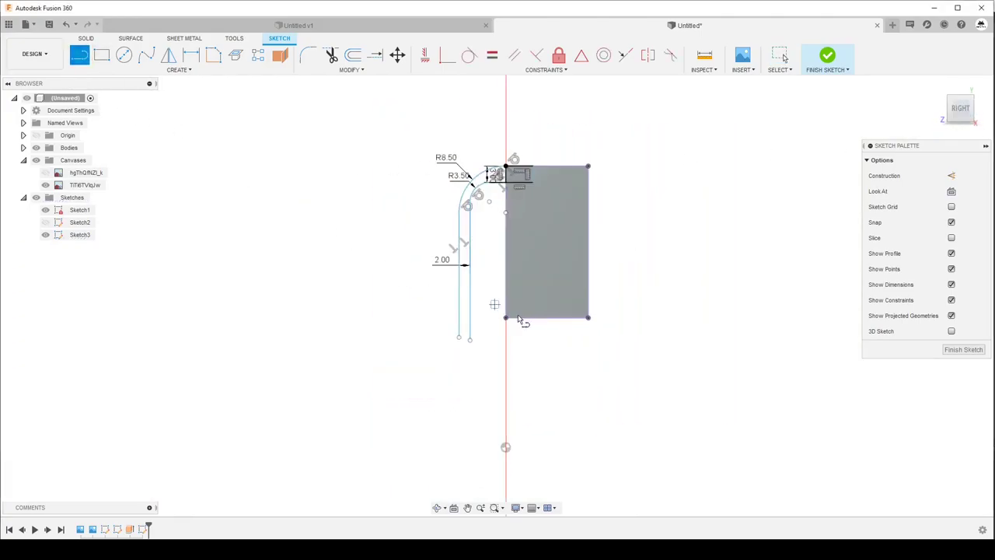
scroll(501, 303, "up", 3)
left_click(690, 318)
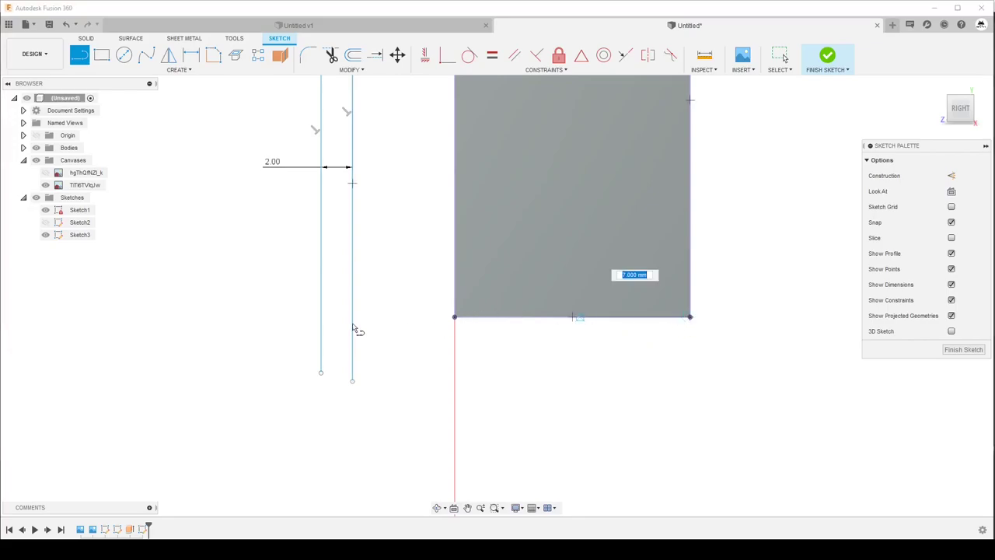
left_click(293, 317)
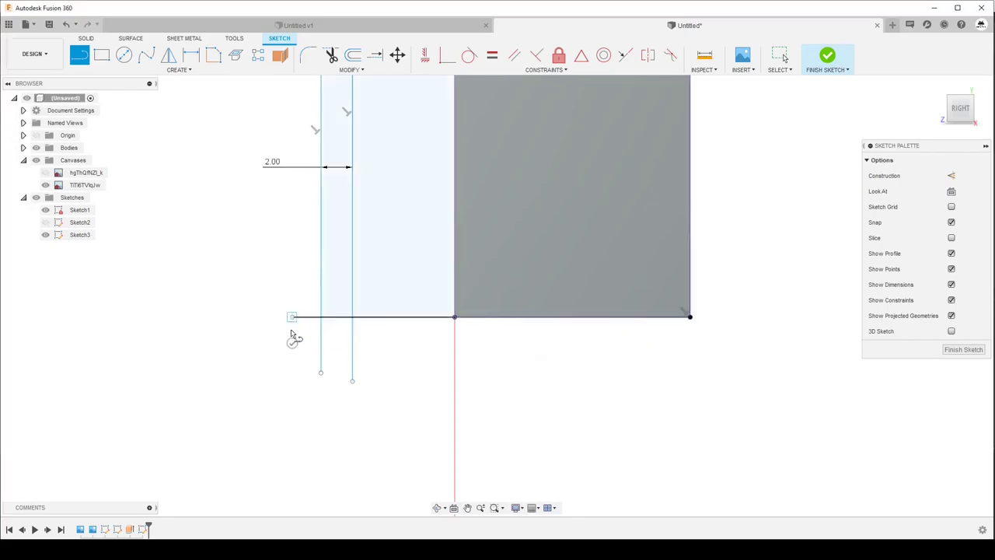
Show Sketch2's large circle and finish Sketch3.
mouse_move(326, 358)
middle_mouse_down("shift")
mouse_move(334, 331)
mouse_move(405, 311)
middle_mouse_up("shift")
scroll(360, 311, "down", 5)
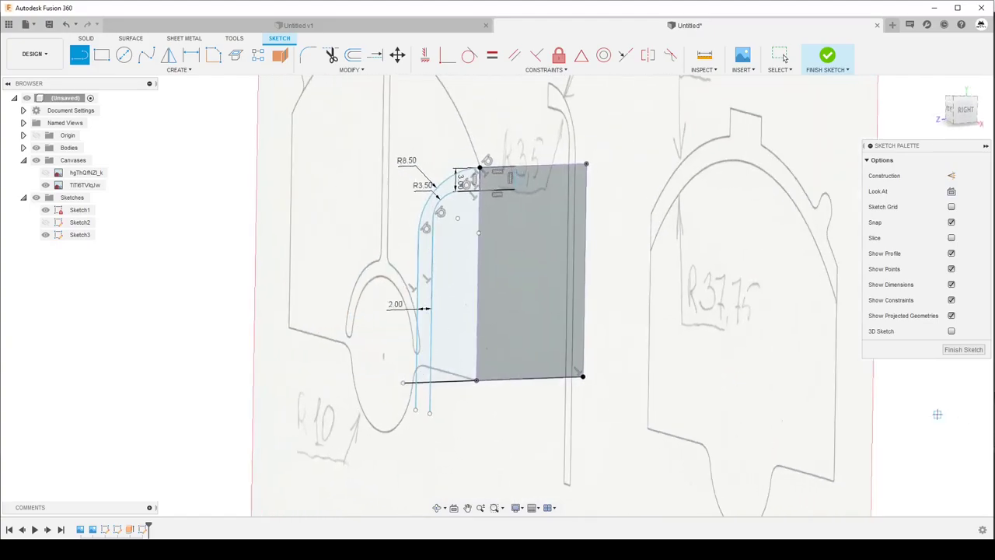
scroll(544, 350, "down", 3)
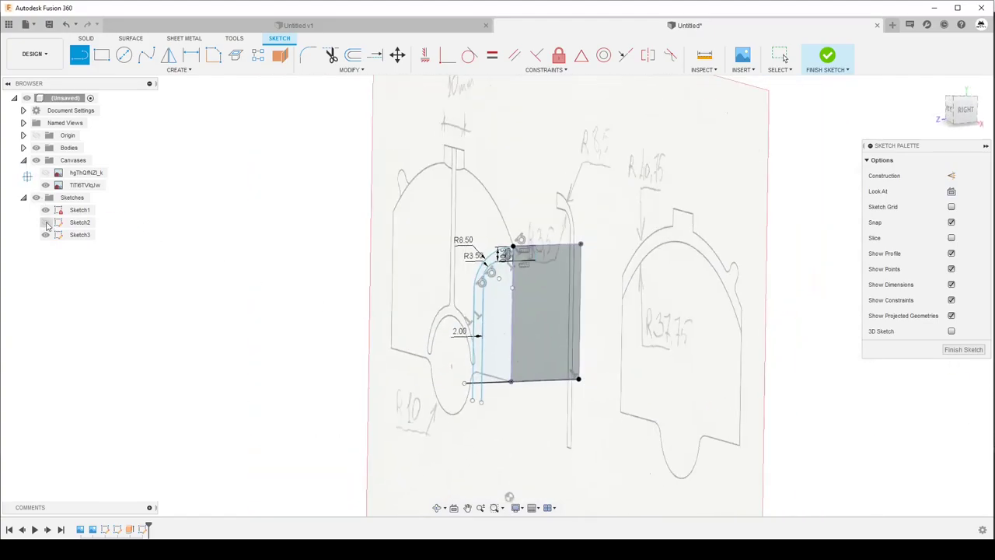
left_click(45, 223)
key("Escape")
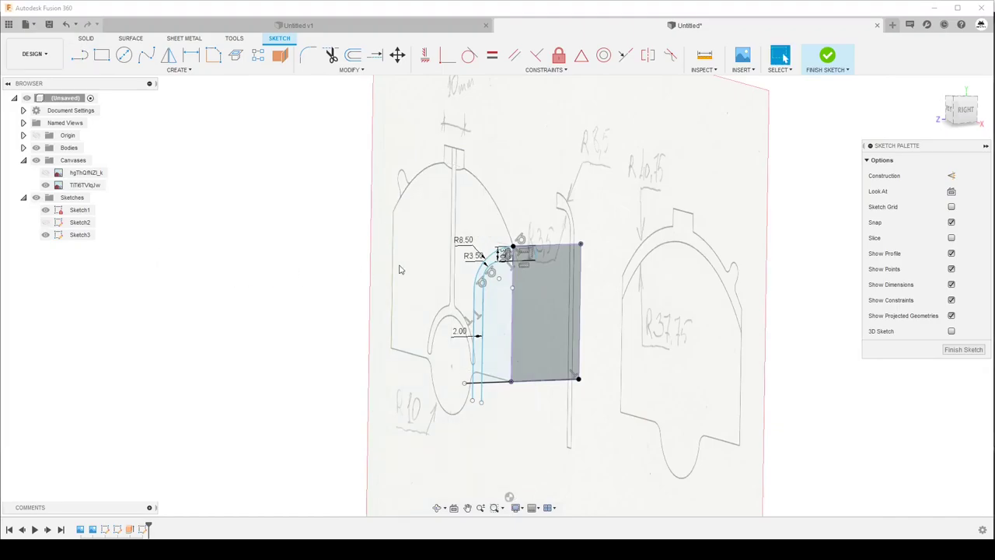
middle_click_drag(498, 279, 591, 295, "shift")
left_click(962, 349)
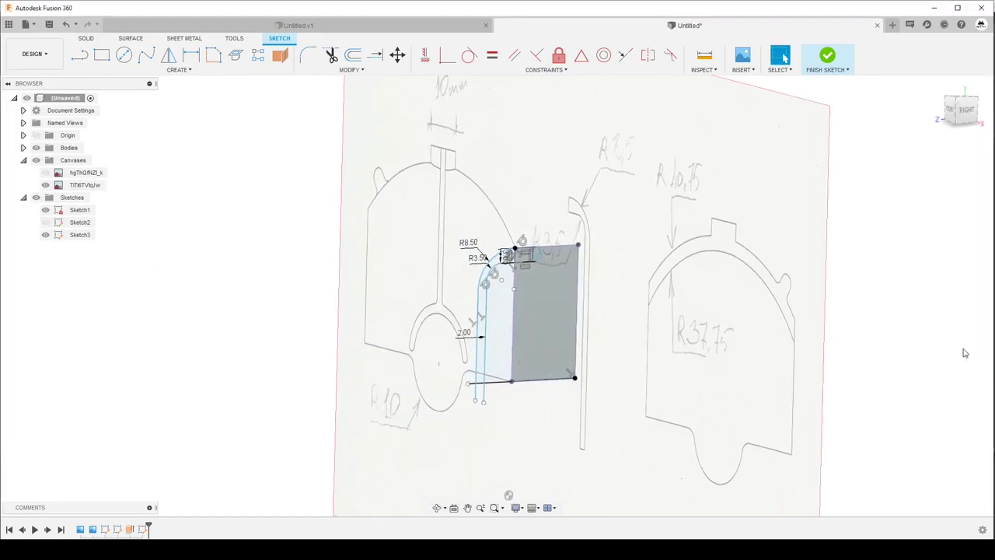
Edit Sketch2 and trim its large circle down to the top arc spanning the rectangle's corners.
left_click(45, 223)
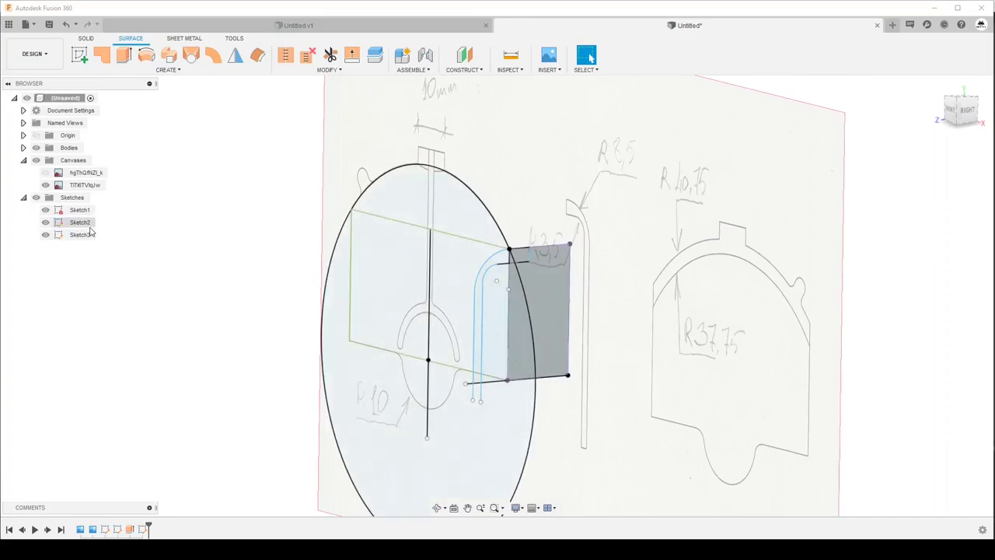
right_click(85, 223)
left_click(104, 262)
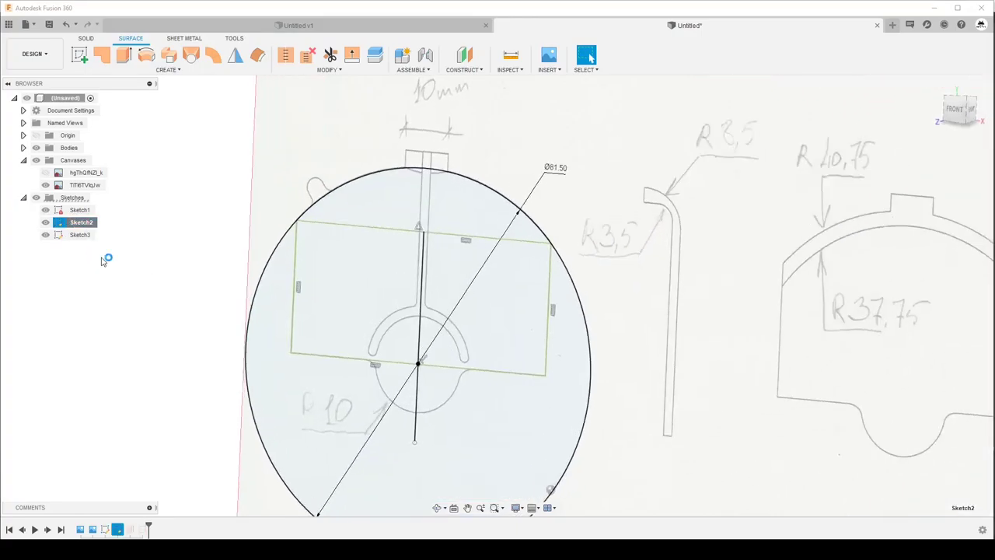
left_click(330, 60)
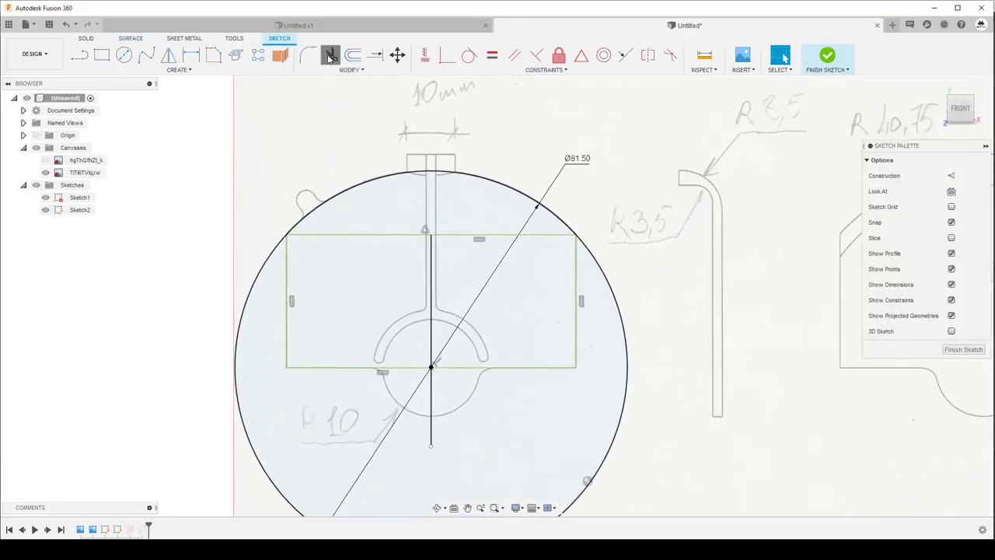
left_click(611, 288)
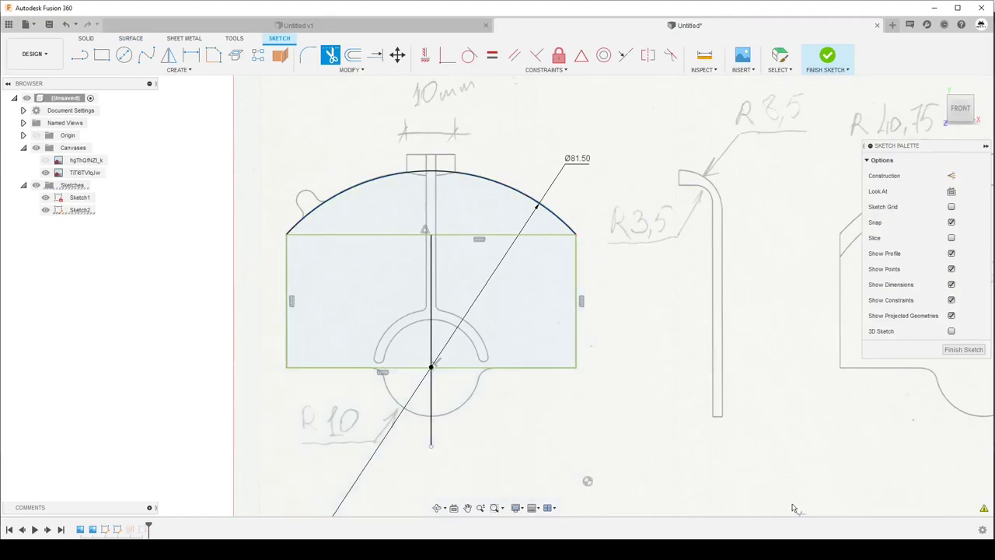
left_click(968, 353)
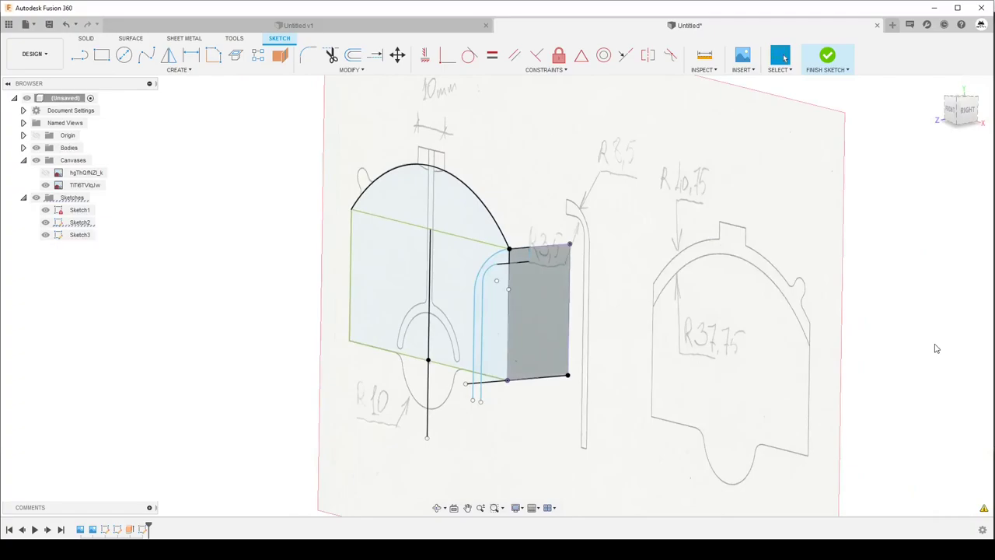
Start a sweep with the thin curved strip as profile and the top arc as path.
left_click(85, 38)
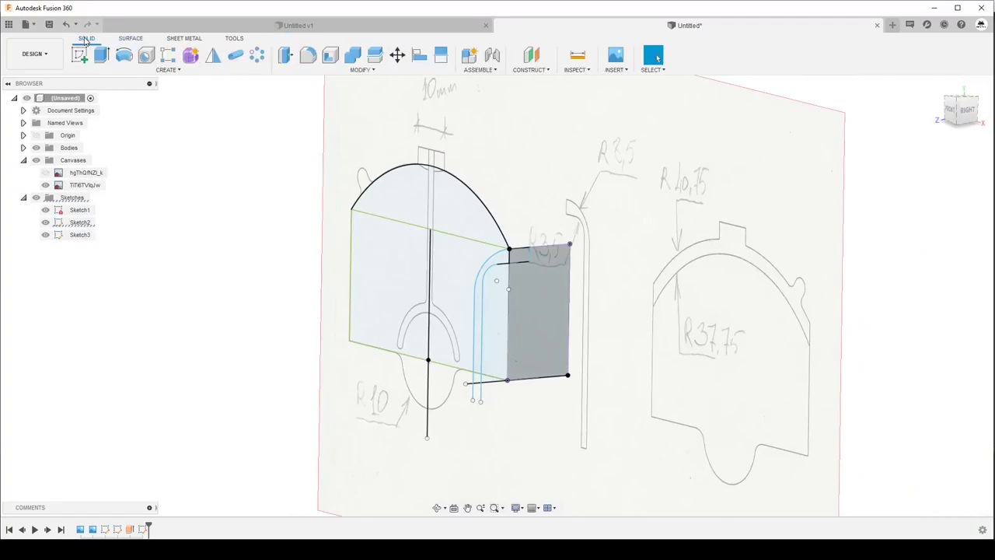
left_click(175, 70)
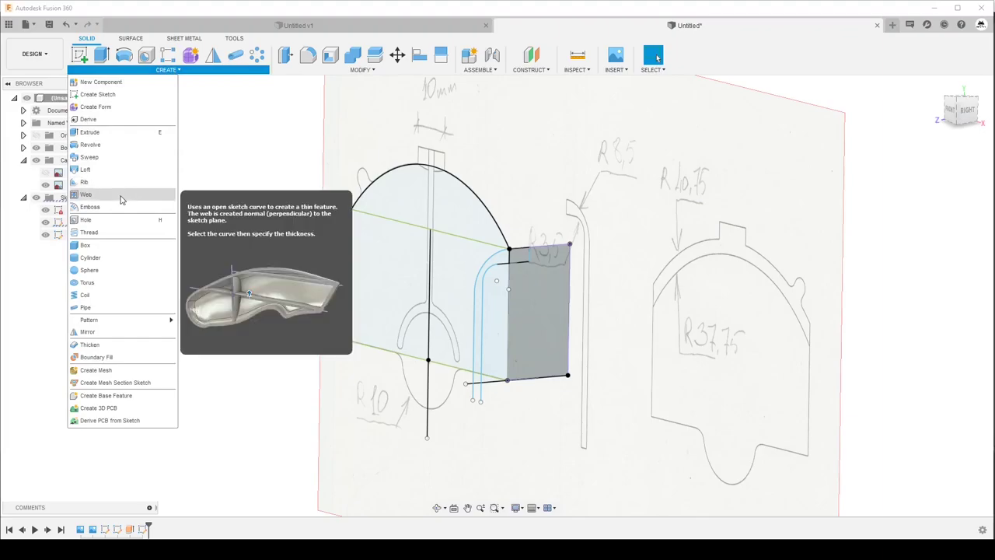
left_click(207, 180)
scroll(502, 258, "up", 3)
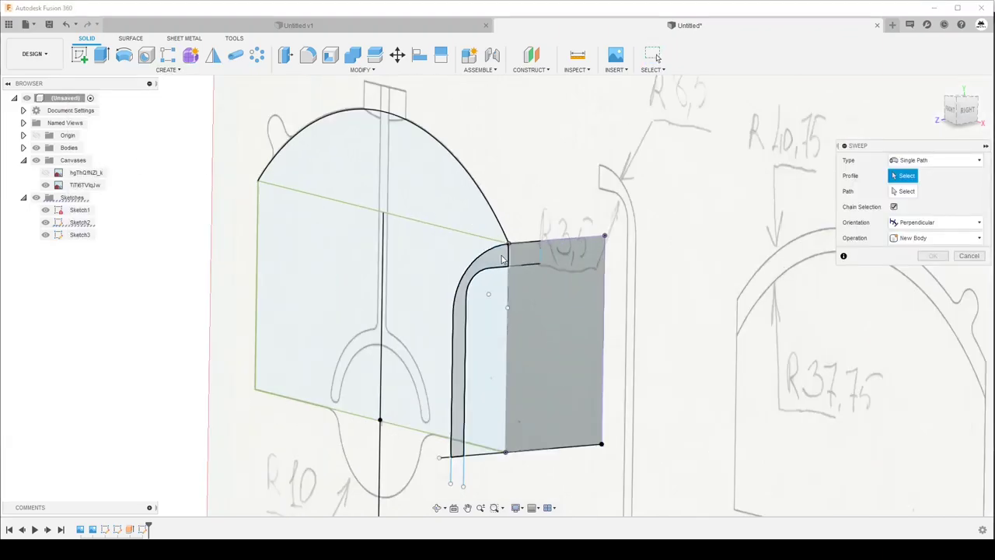
left_click(501, 263)
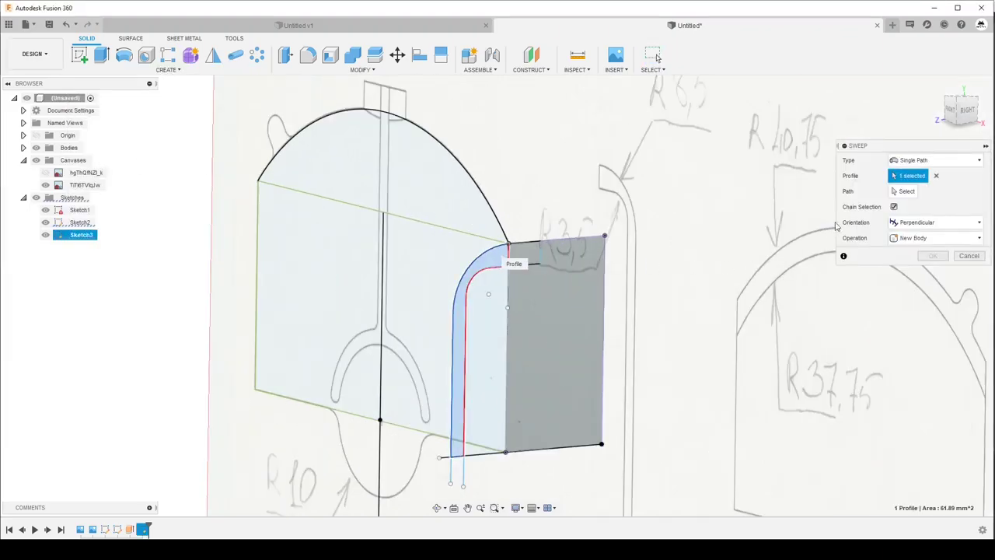
left_click(906, 193)
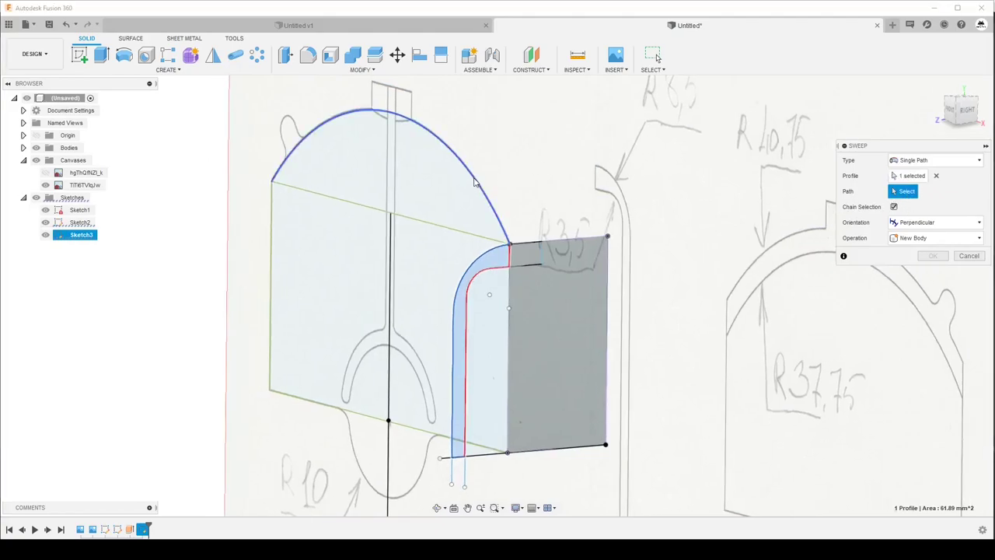
left_click(474, 183)
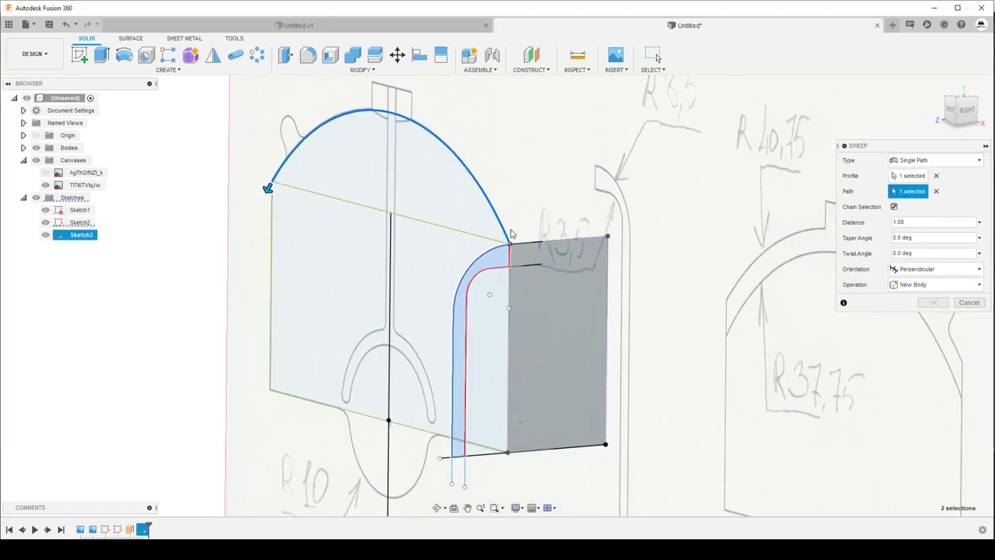
middle_click_drag(510, 233, 537, 233, "shift")
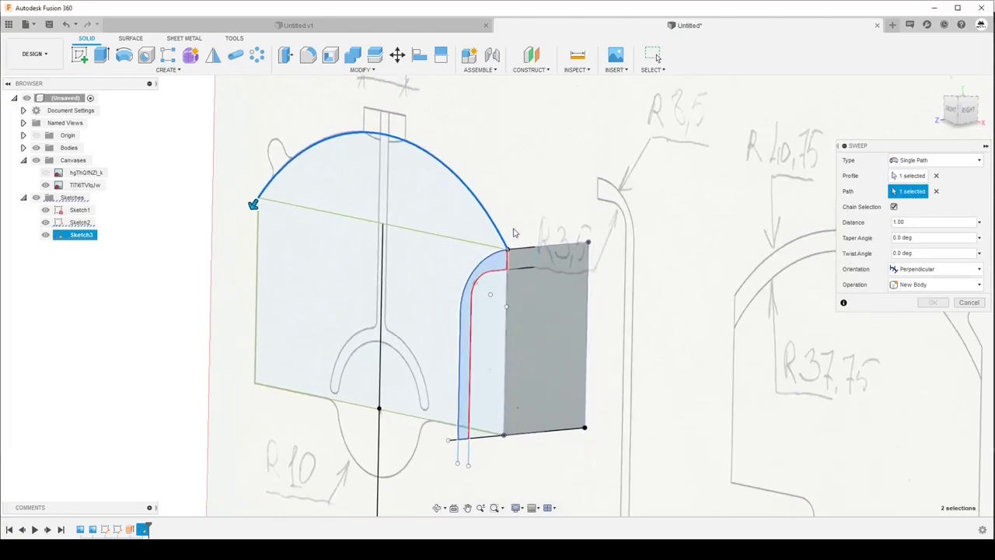
Set the sweep orientation to Parallel and create the curved arch body.
left_click(925, 269)
left_click(917, 298)
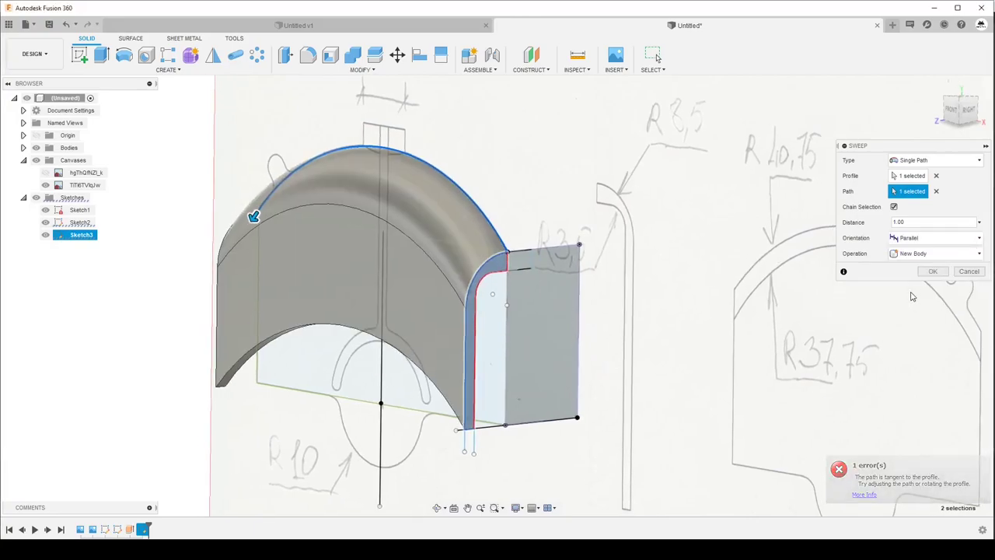
mouse_move(914, 299)
middle_mouse_down("shift")
mouse_move(697, 301)
mouse_move(949, 278)
middle_mouse_up("shift")
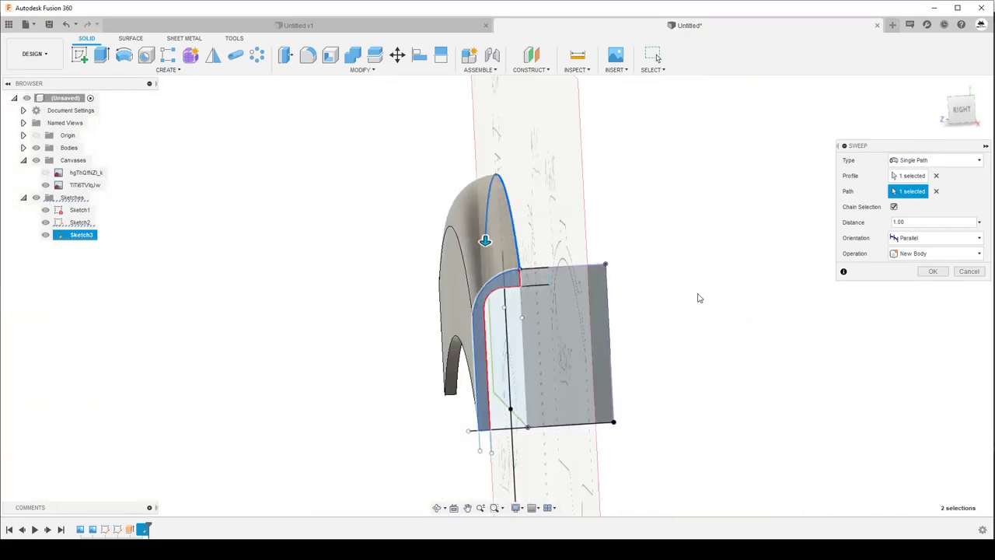
left_click(933, 272)
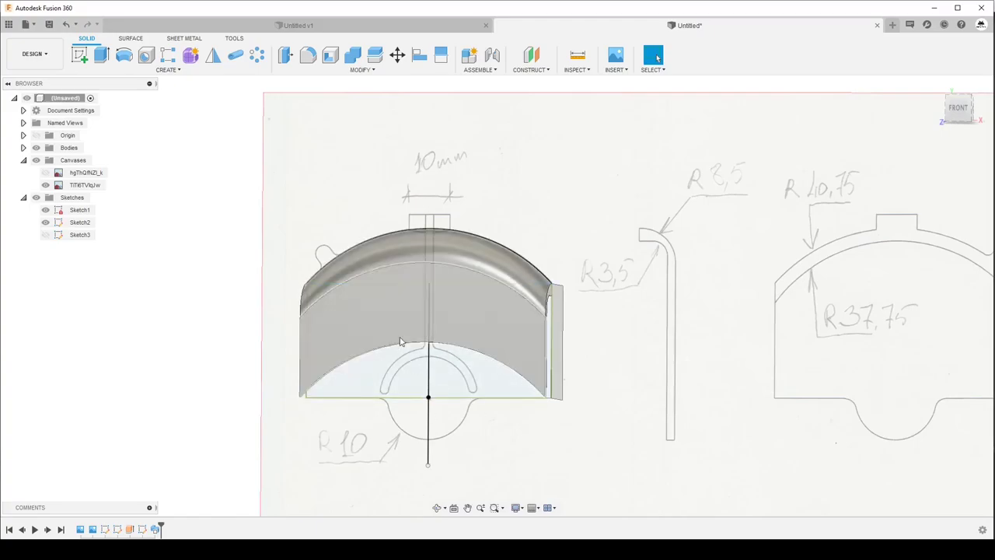
Orbit around the swept arch body and begin a new sketch with the origin planes visible.
mouse_move(503, 332)
middle_mouse_down("shift")
mouse_move(478, 325)
mouse_move(495, 256)
mouse_move(466, 278)
middle_mouse_up("shift")
mouse_move(850, 261)
middle_mouse_down("shift")
mouse_move(808, 295)
mouse_move(695, 349)
mouse_move(706, 355)
mouse_move(738, 359)
mouse_move(714, 341)
mouse_move(217, 161)
middle_mouse_up("shift")
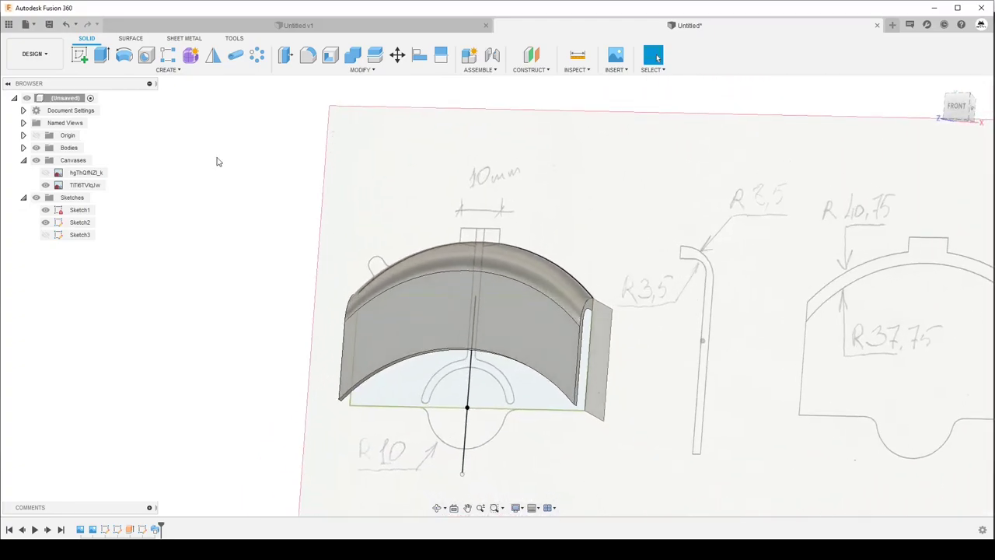
left_click(83, 59)
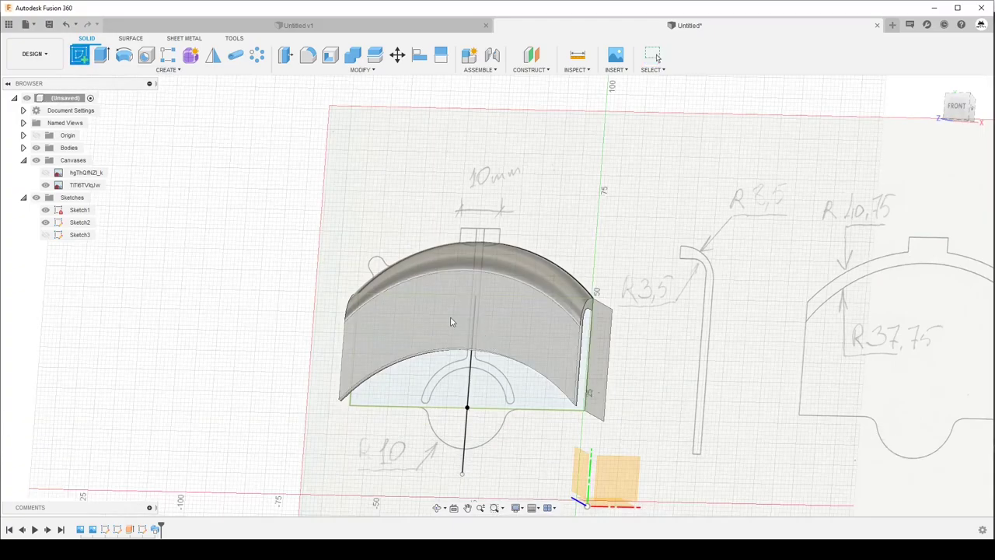
mouse_move(445, 322)
middle_mouse_down("shift")
mouse_move(443, 314)
mouse_move(468, 326)
mouse_move(407, 360)
middle_mouse_up("shift")
Sketch on the arch body's flat face and project that face's outline into Sketch4.
left_click(407, 359)
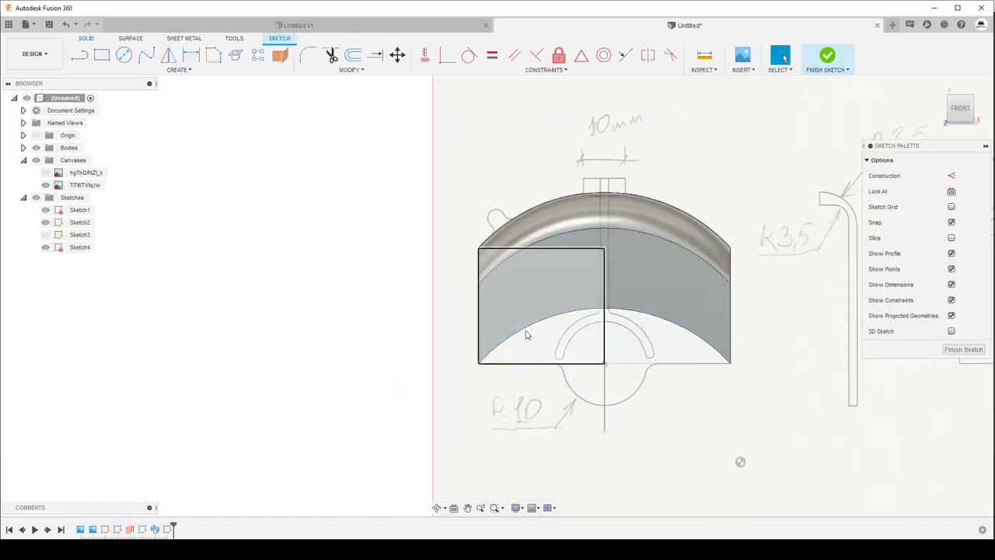
key("p")
left_click(540, 286)
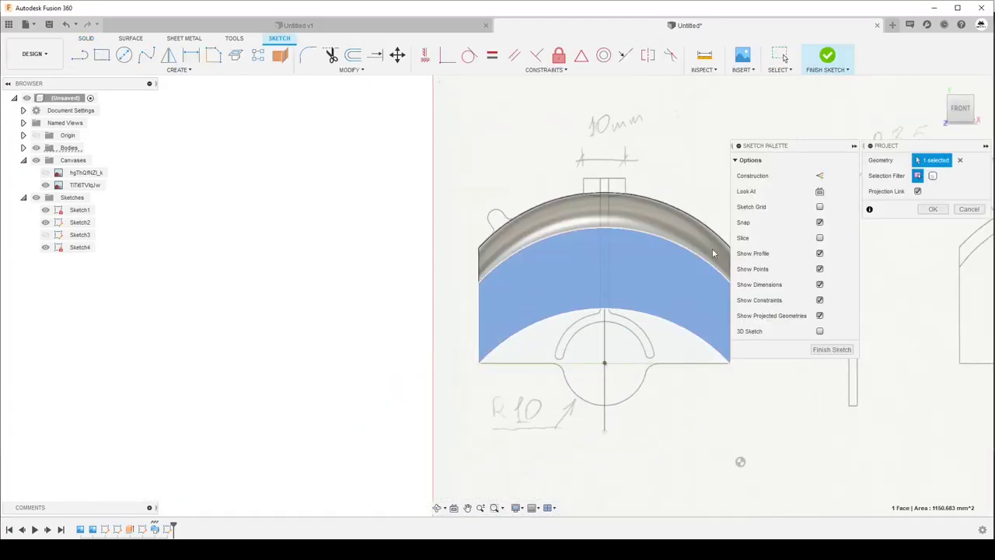
left_click(695, 284)
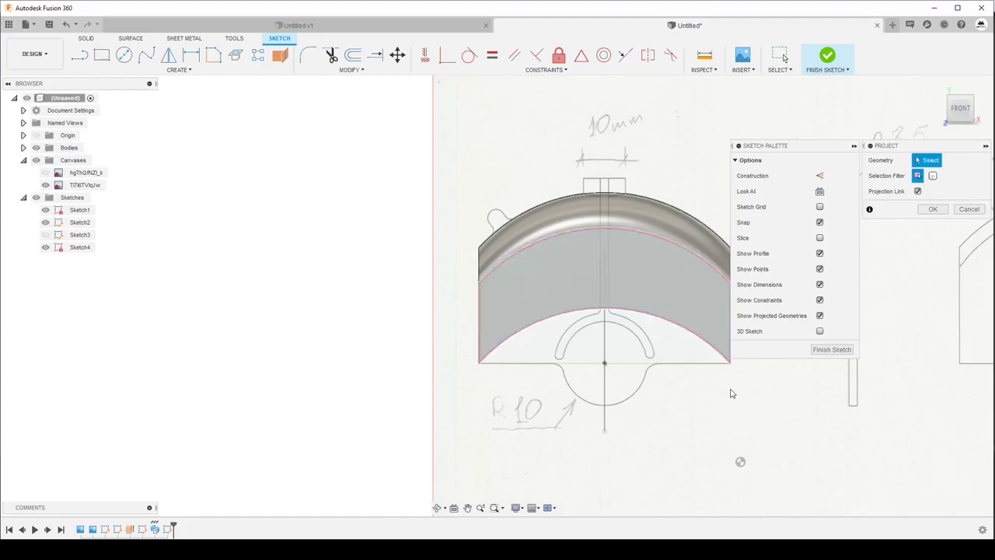
left_click(681, 290)
left_click(932, 208)
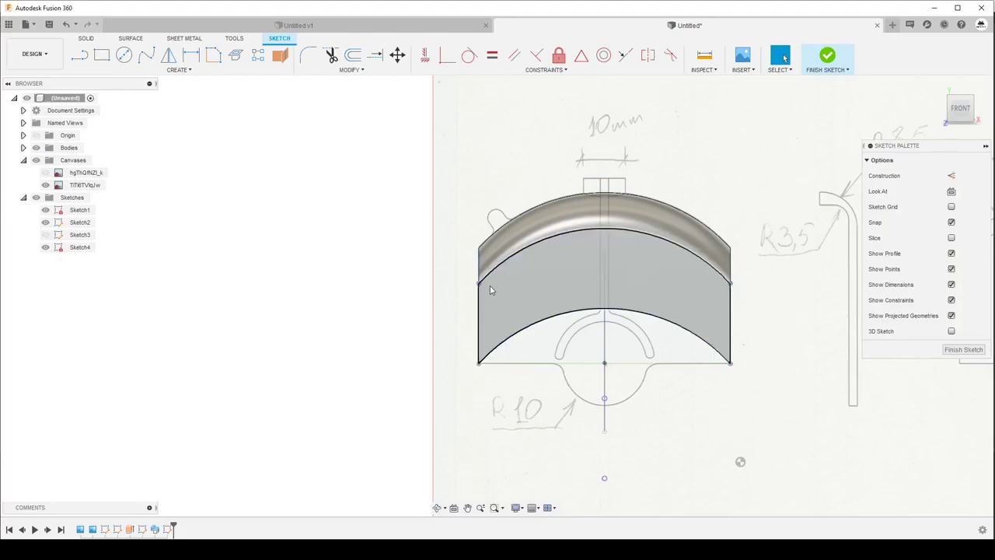
left_click(960, 121)
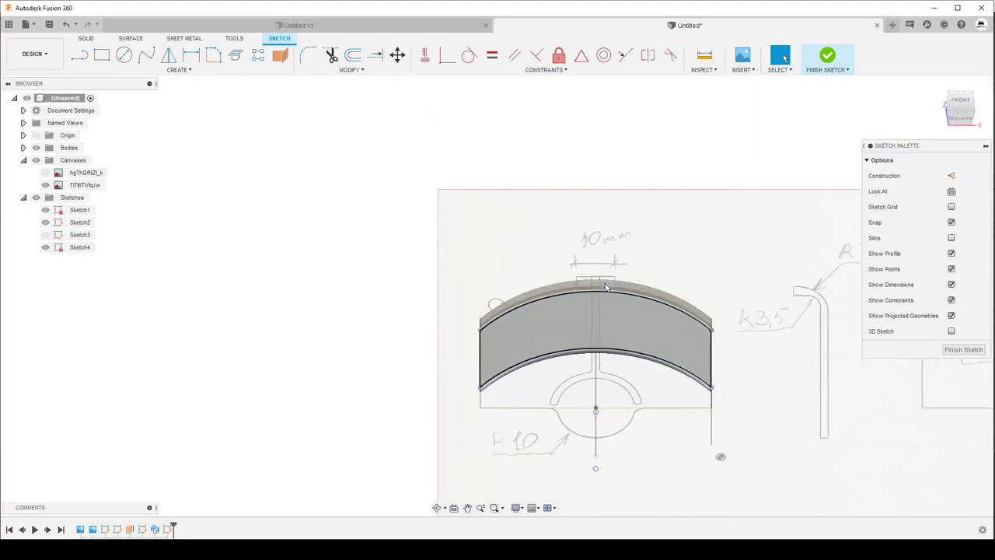
Draw a straight line joining the arch outline's lower-left and lower-right corners.
left_click(961, 102)
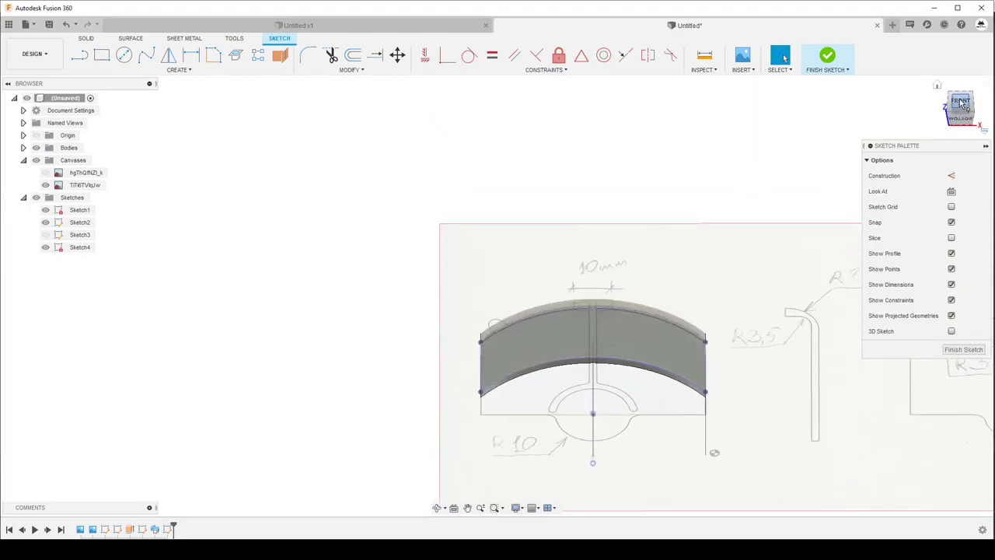
left_click(80, 56)
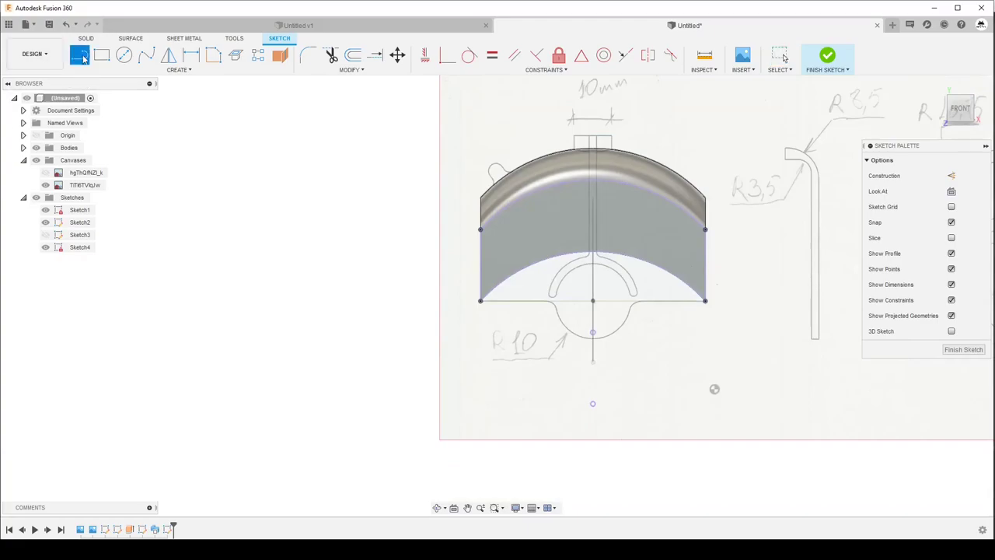
left_click(481, 300)
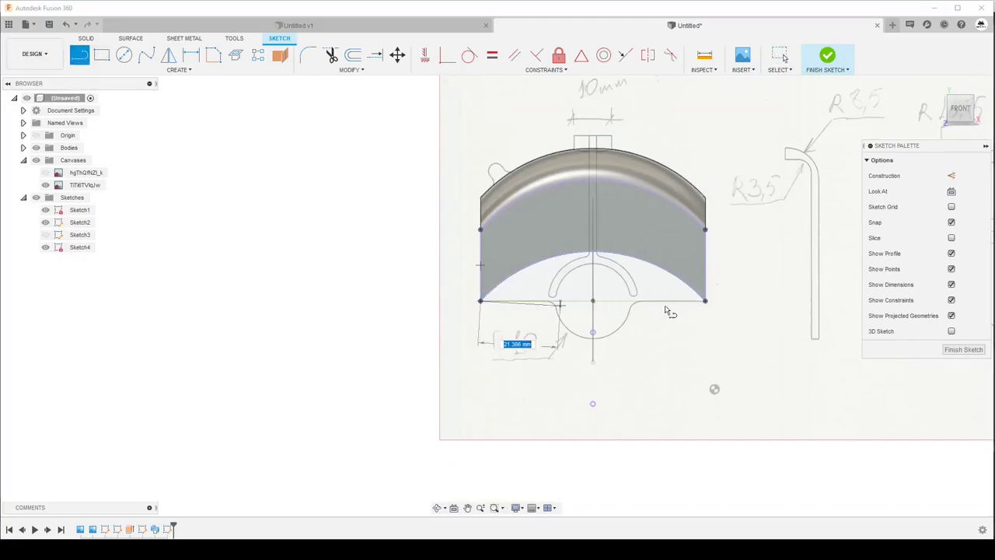
left_click(705, 302)
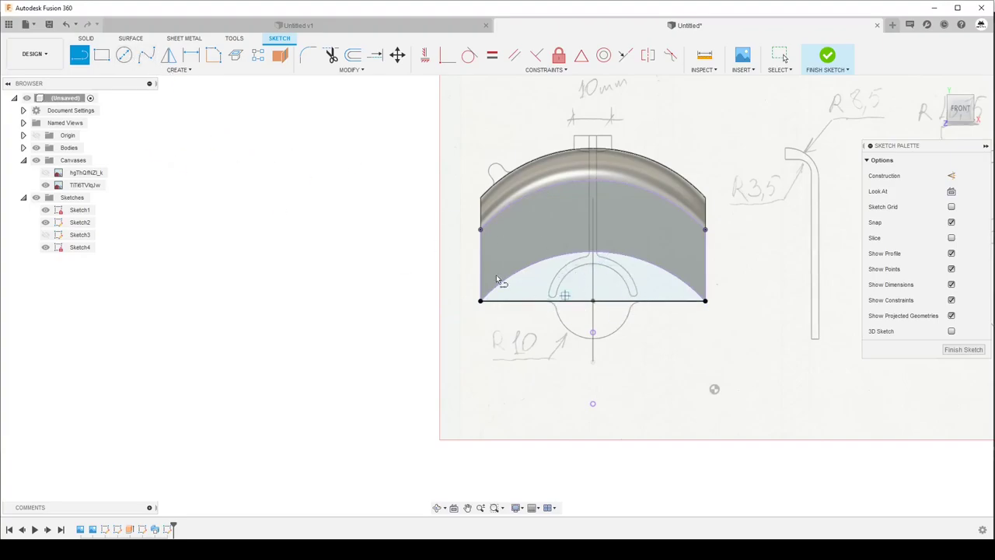
Add a 20 mm diameter circle centred on the bottom line's midpoint.
left_click(127, 58)
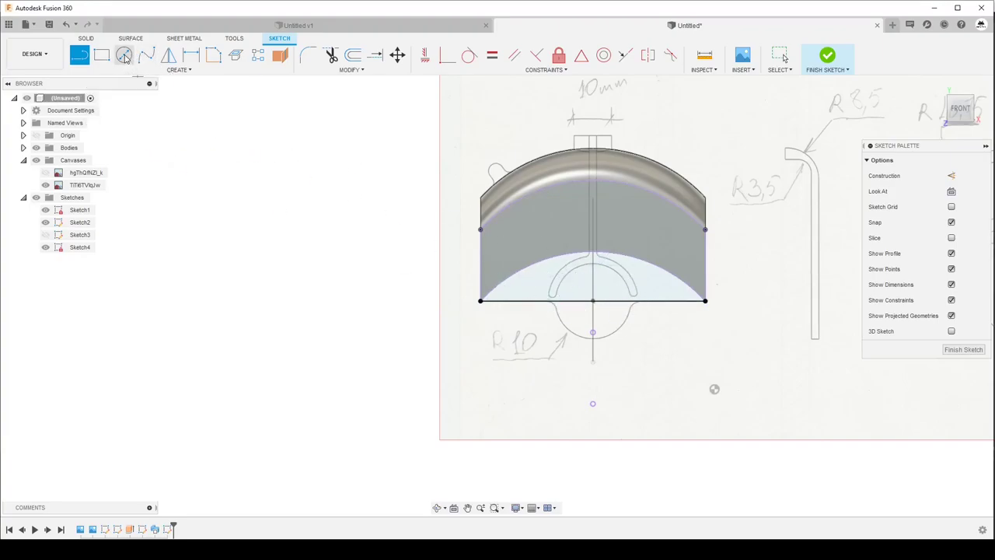
left_click(593, 301)
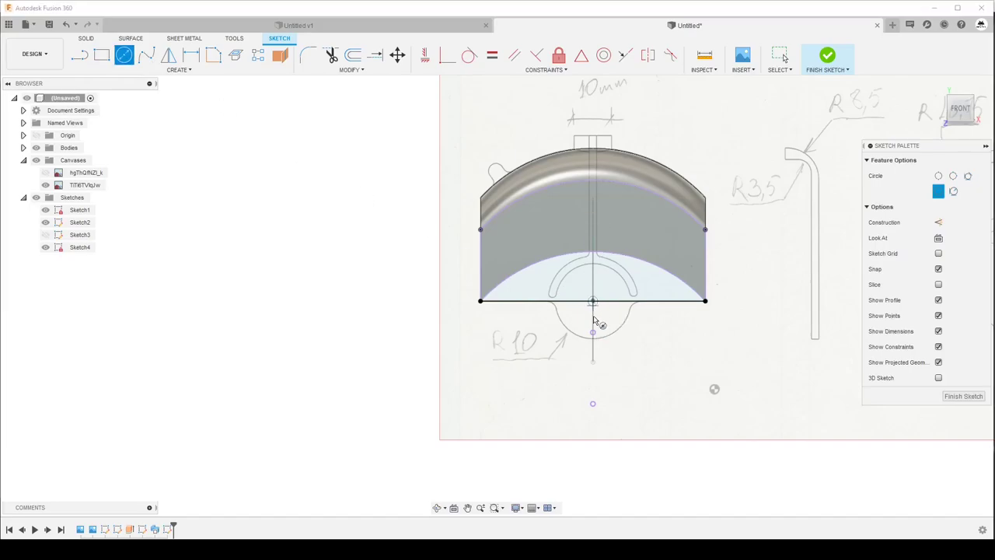
left_click(593, 339)
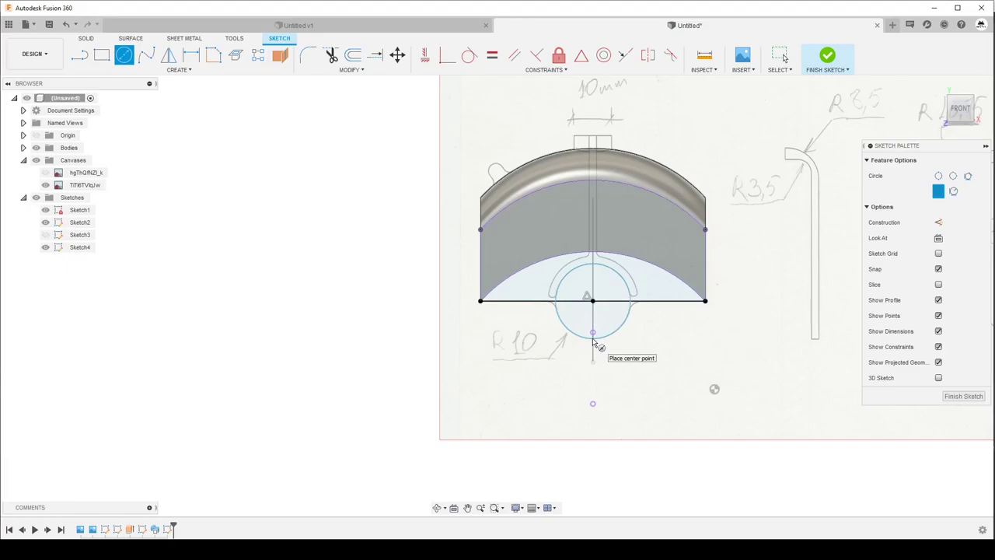
key("d")
left_click(620, 333)
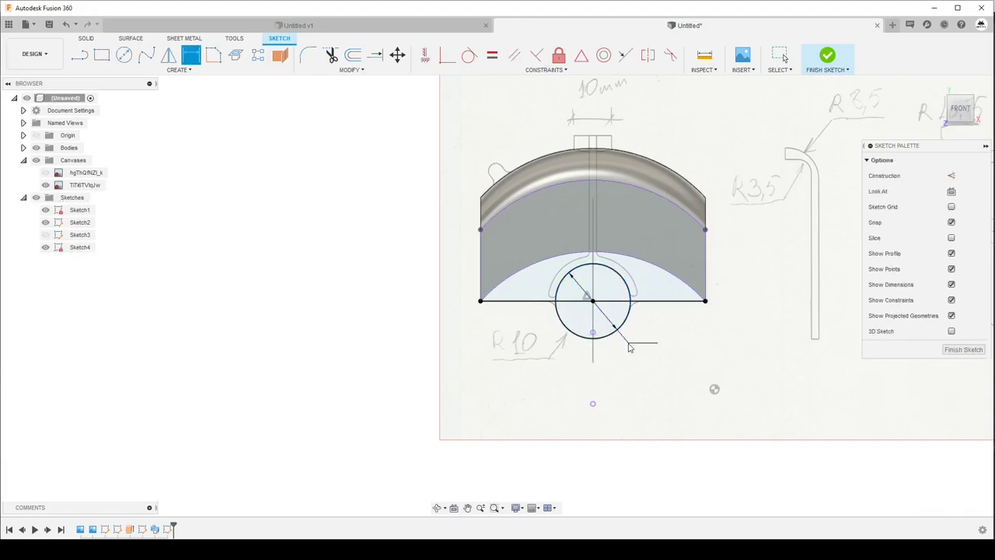
left_click(628, 342)
key("Return")
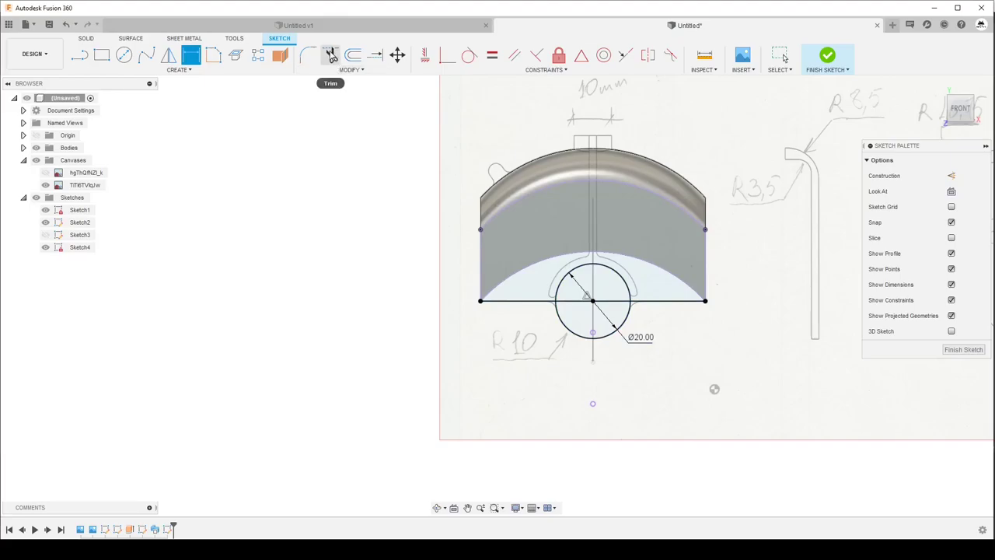
Trim the circle's upper arc and the line segment inside it, leaving a lower semicircle.
key("t")
scroll(627, 296, "up", 5)
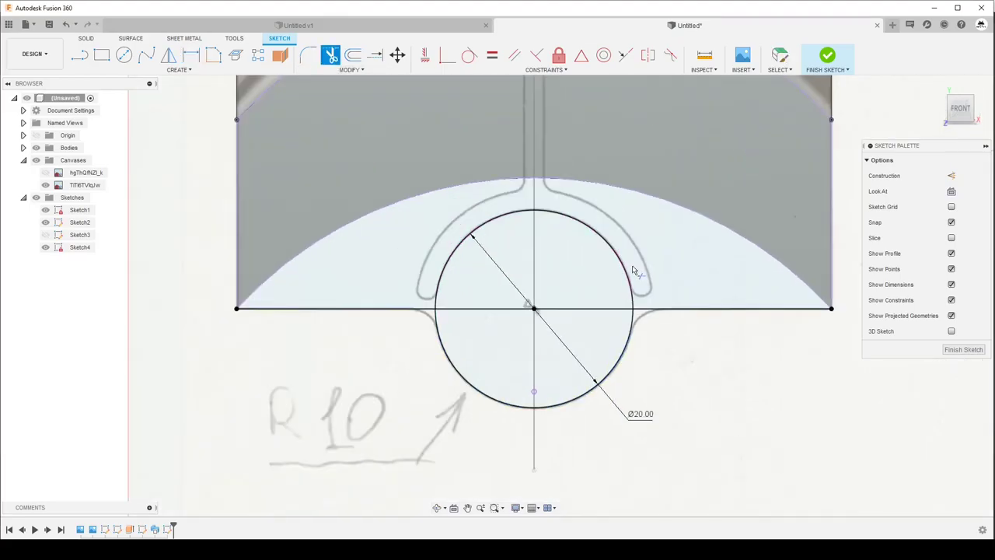
left_click(603, 300)
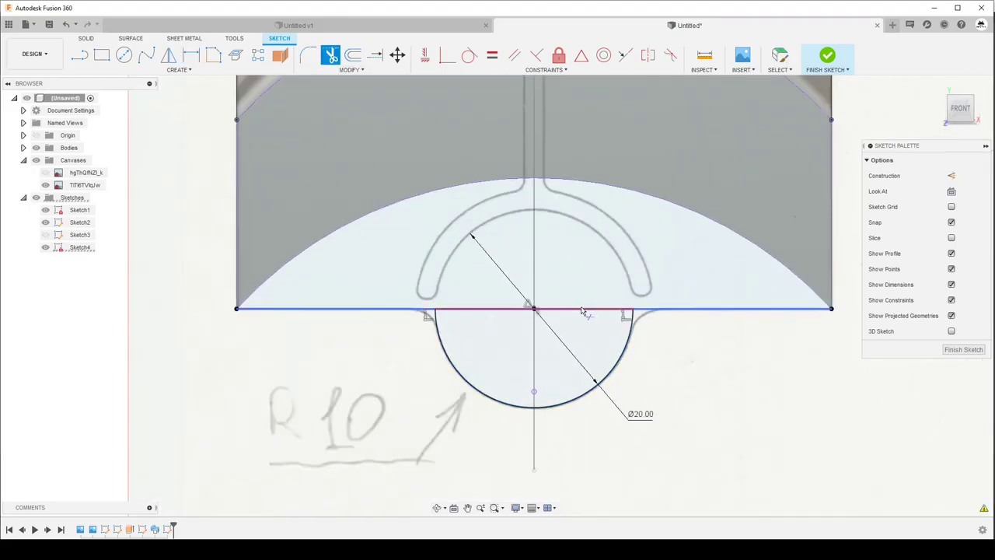
left_click(586, 308)
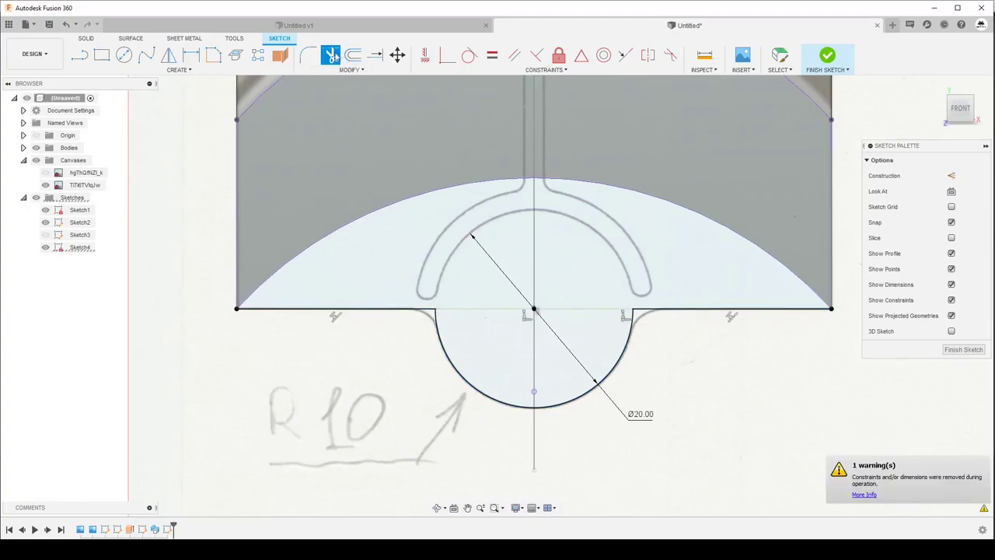
Round both corners where the tab meets the bottom edge with 3 mm fillets.
left_click(308, 57)
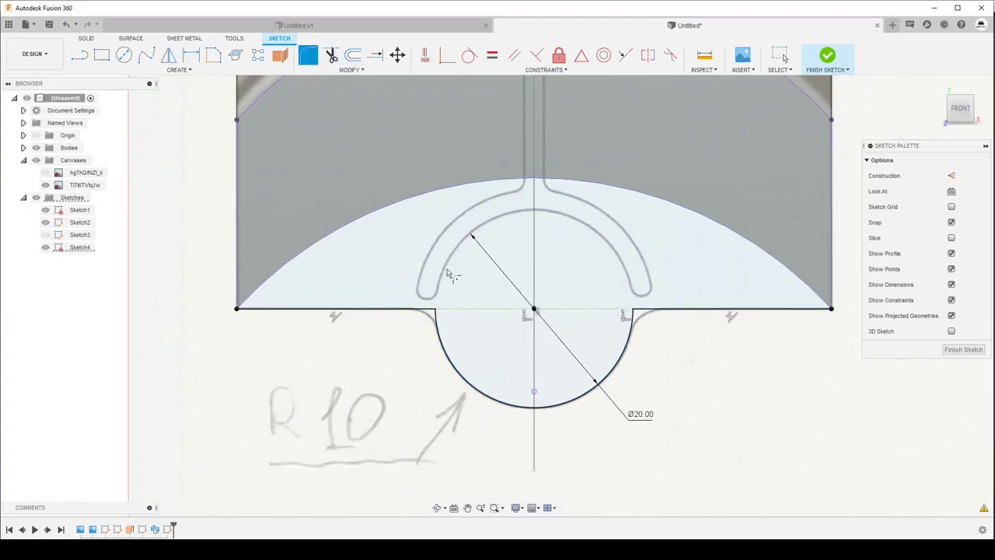
left_click(437, 313)
type("3")
key("Return")
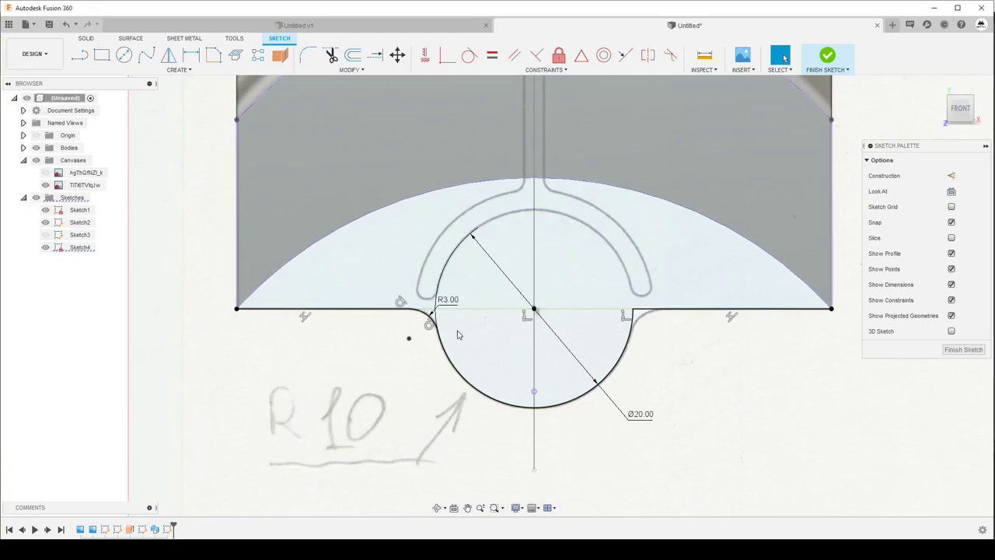
left_click(635, 313)
key("Return")
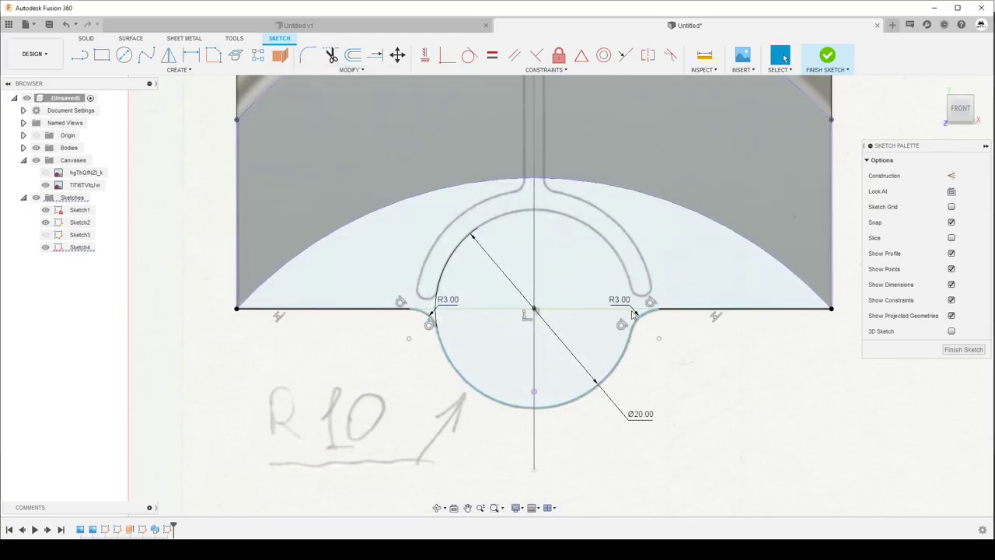
middle_click_drag(634, 309, 544, 326, "shift")
Extrude the arch-and-tab profile 2 mm as a Join onto the arch body.
left_click(86, 39)
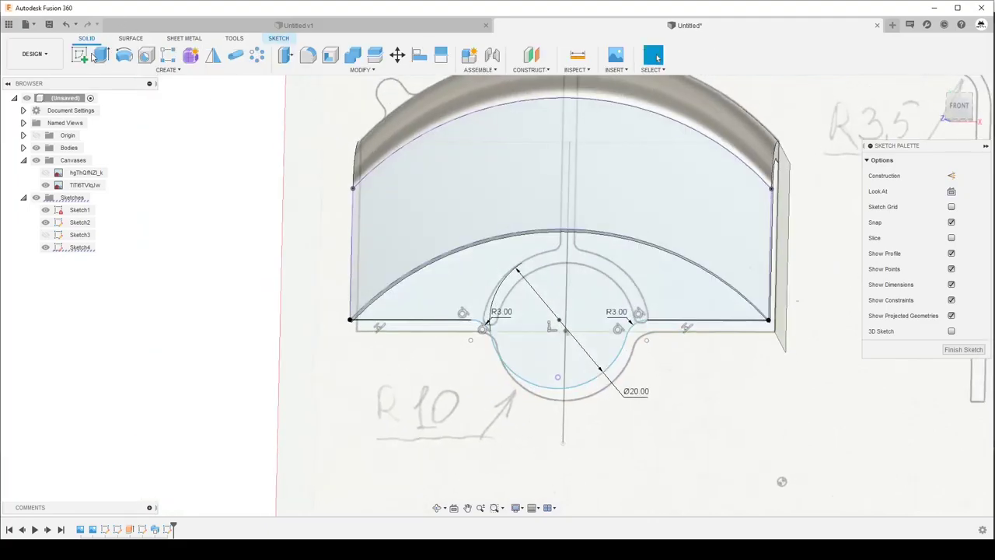
left_click(101, 55)
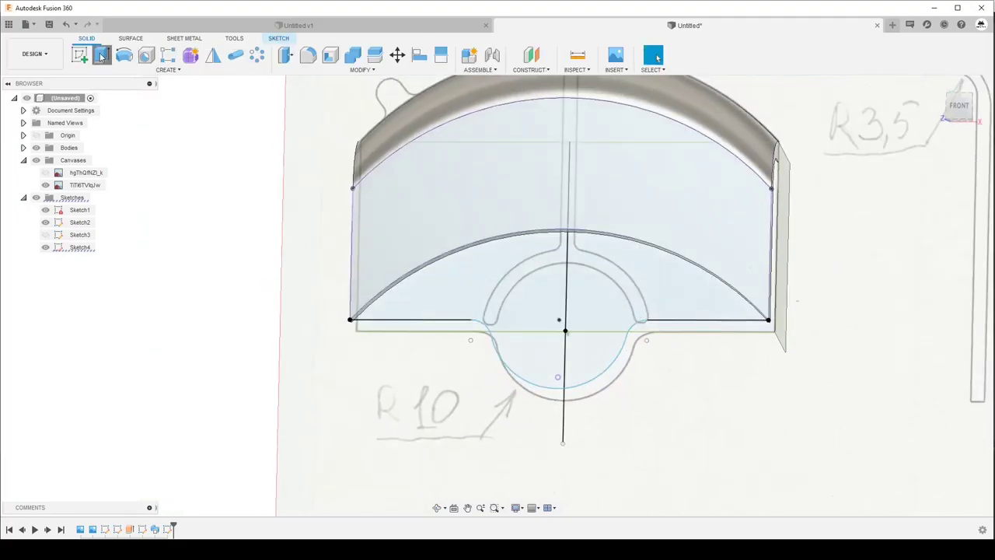
left_click(511, 298)
middle_click_drag(511, 297, 463, 303, "shift")
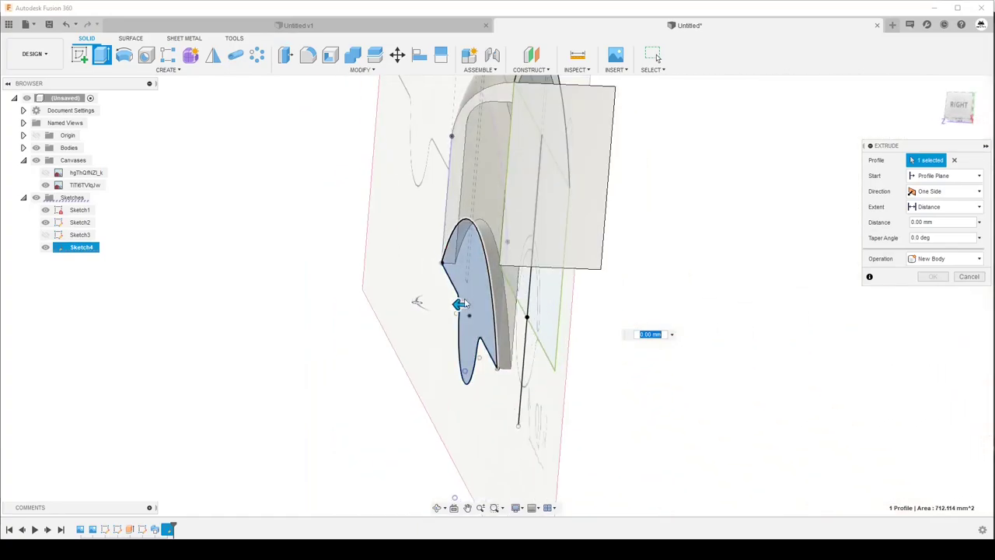
left_click_drag(464, 303, 494, 304)
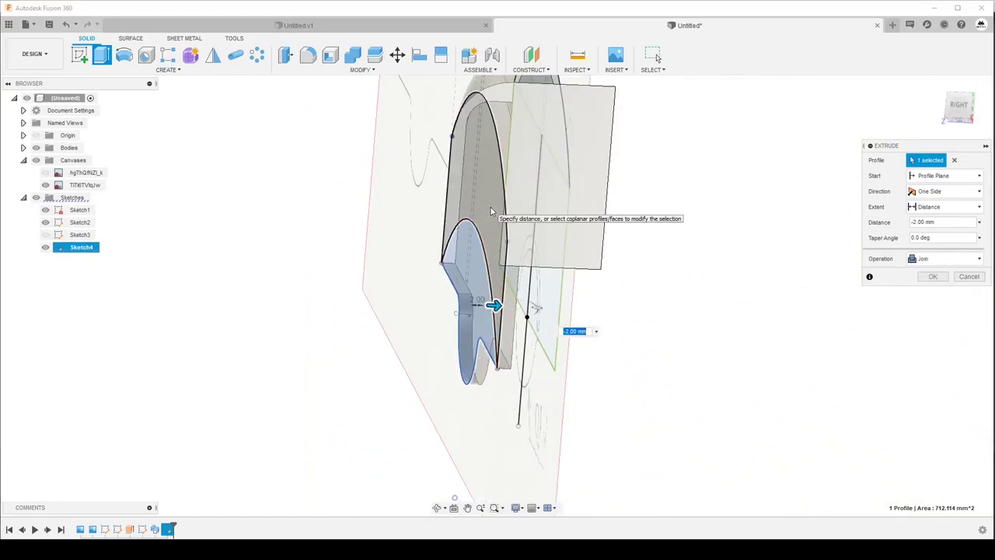
mouse_move(490, 210)
middle_mouse_down("shift")
mouse_move(686, 241)
mouse_move(596, 269)
mouse_move(633, 253)
middle_mouse_up("shift")
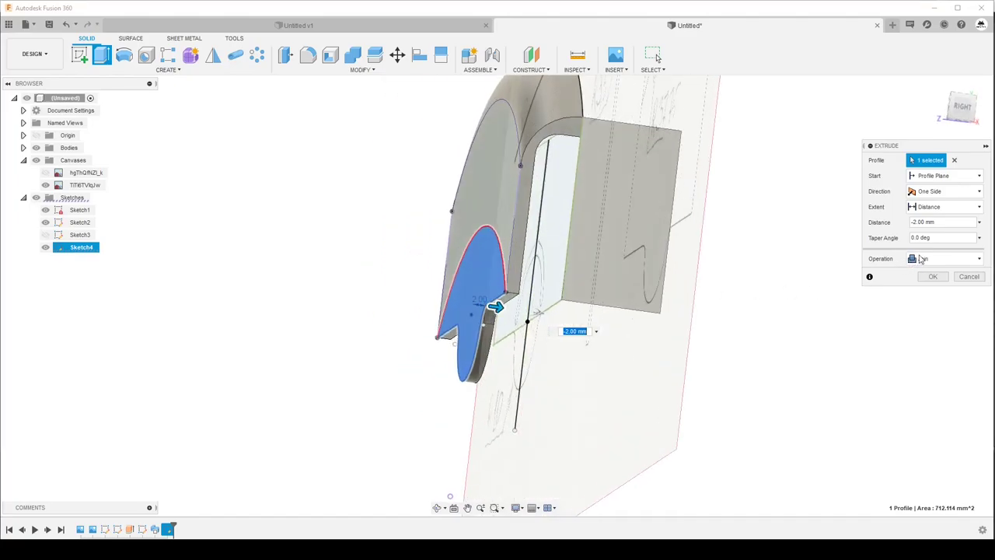
left_click(932, 276)
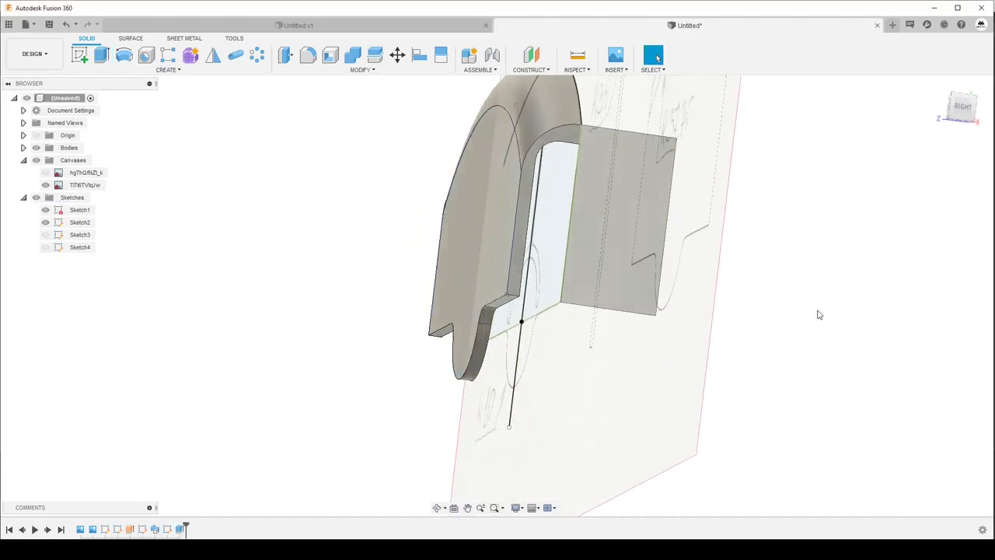
Look over the finished part from the front and hide the Sketch2 lines.
mouse_move(821, 314)
middle_mouse_down("shift")
mouse_move(426, 367)
mouse_move(399, 229)
mouse_move(455, 314)
mouse_move(497, 313)
mouse_move(500, 300)
middle_mouse_up("shift")
middle_click_drag(406, 267, 141, 242, "shift")
middle_click_drag(323, 206, 46, 225, "shift")
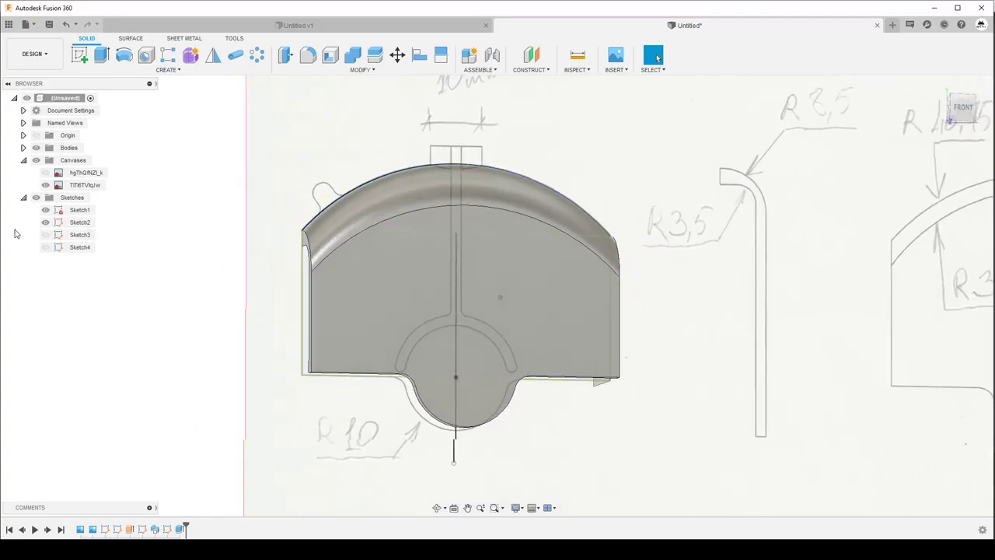
left_click(46, 223)
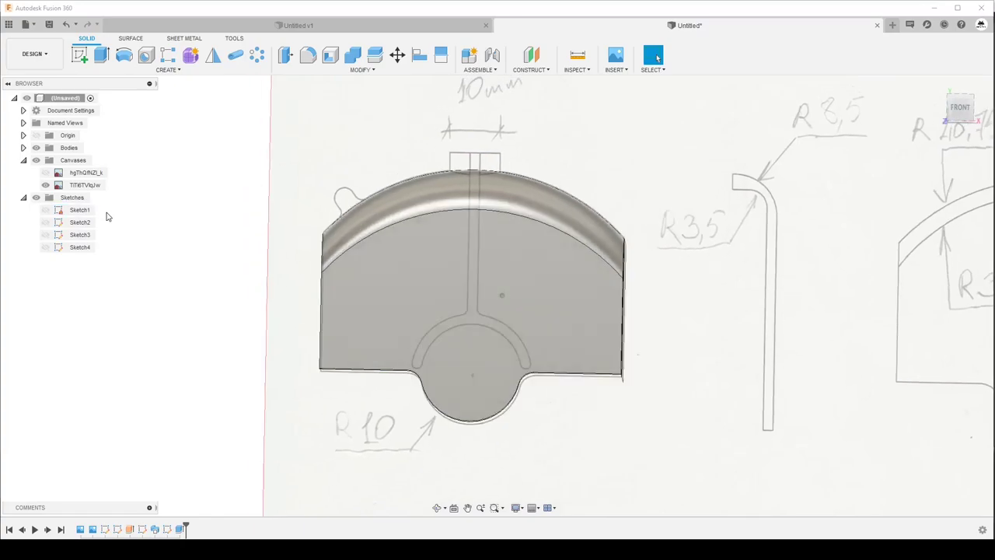
Start another new sketch and orbit to reach the front origin plane.
left_click(79, 54)
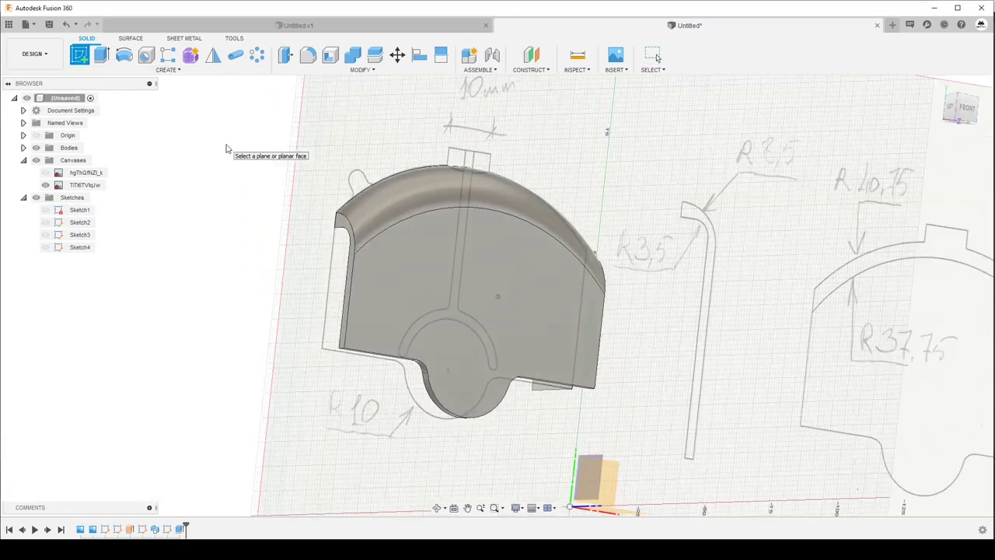
mouse_move(226, 148)
middle_mouse_down("shift")
mouse_move(638, 428)
mouse_move(383, 238)
middle_mouse_up("shift")
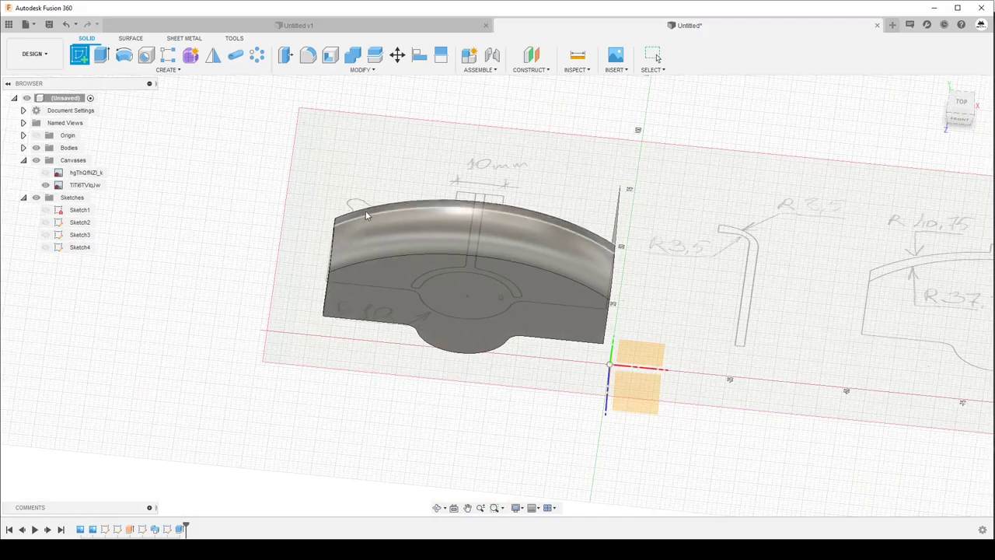
middle_click_drag(370, 212, 643, 362, "shift")
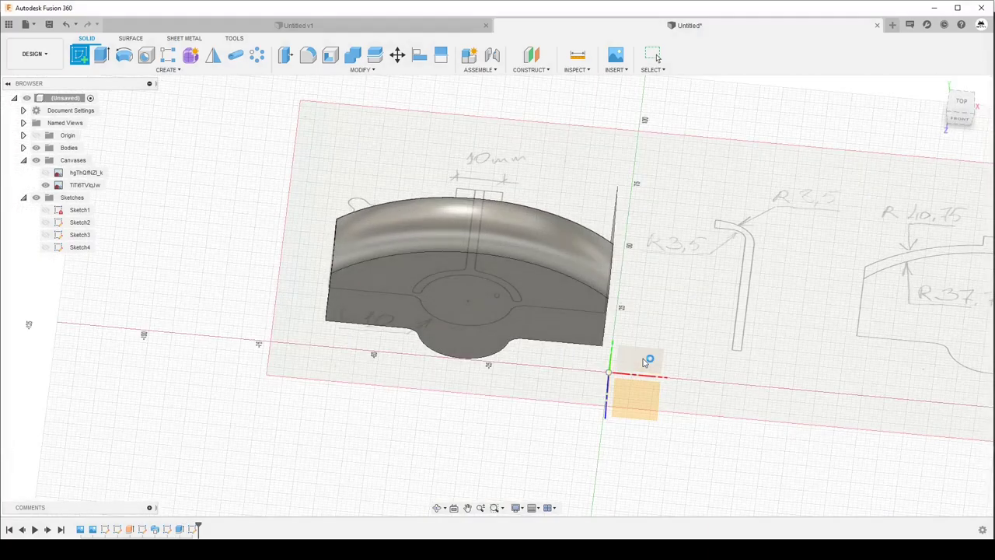
Create a sketch on the front plane and project the arch's curved top face into it.
left_click(643, 362)
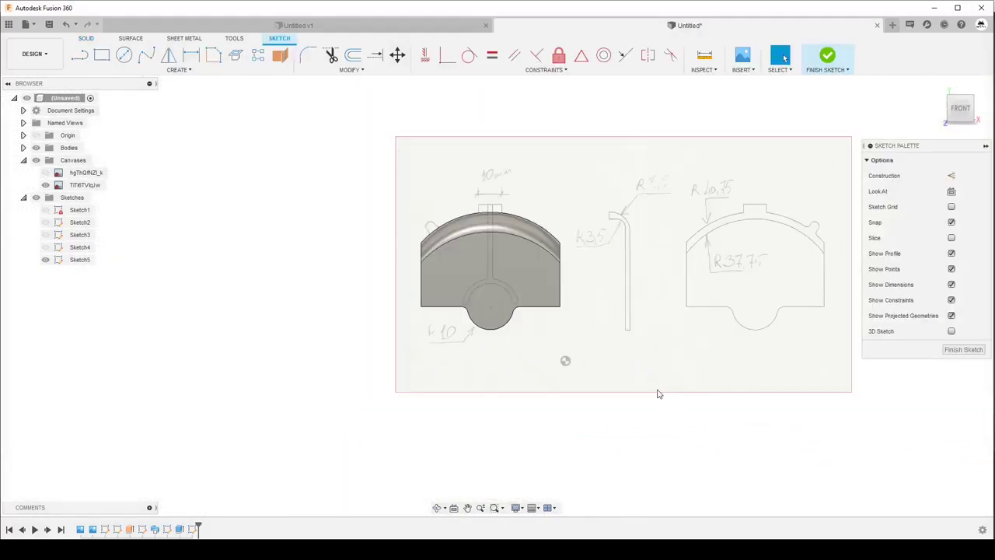
key("p")
middle_click_drag(657, 390, 566, 228, "shift")
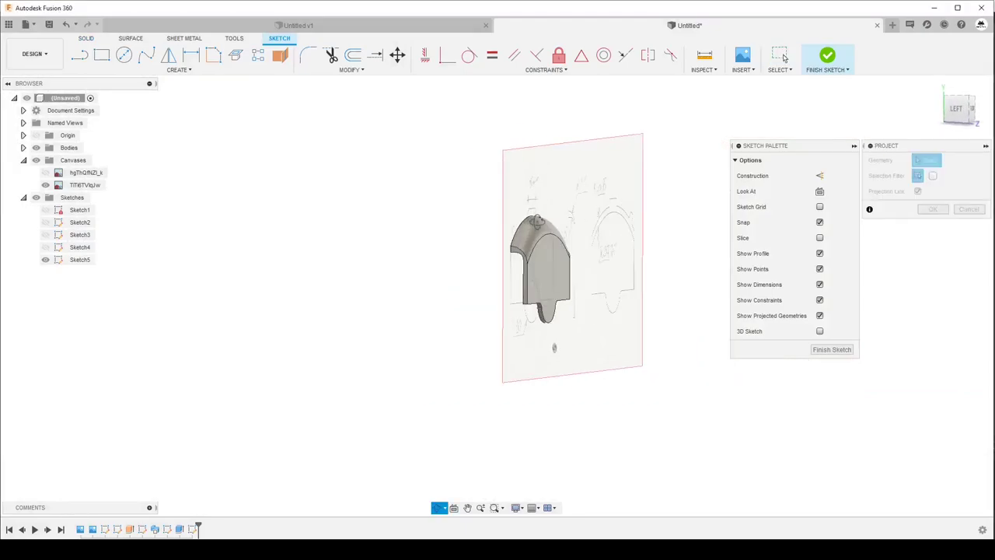
scroll(566, 228, "up", 5)
left_click(579, 225)
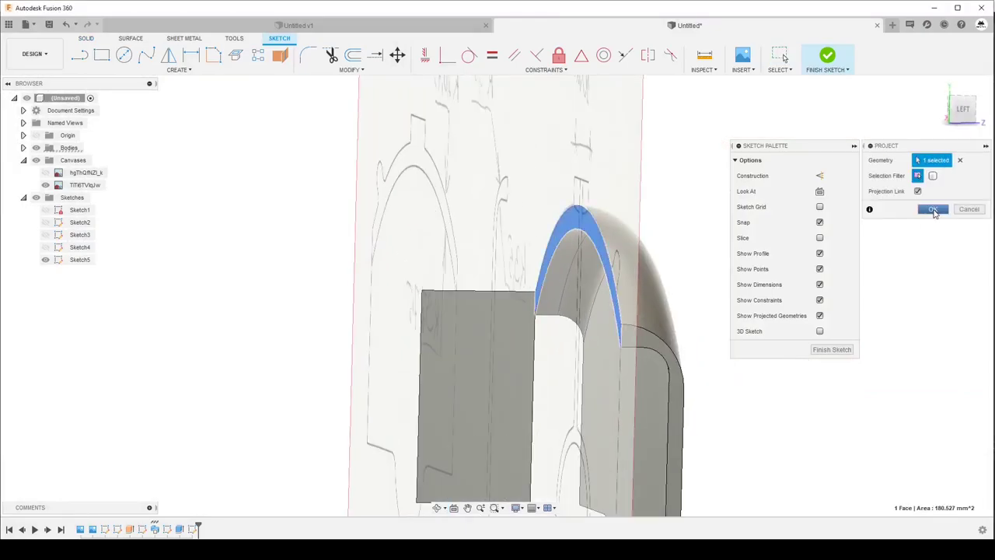
left_click(935, 210)
From the front view, also project the part's front face outline.
left_click(956, 106)
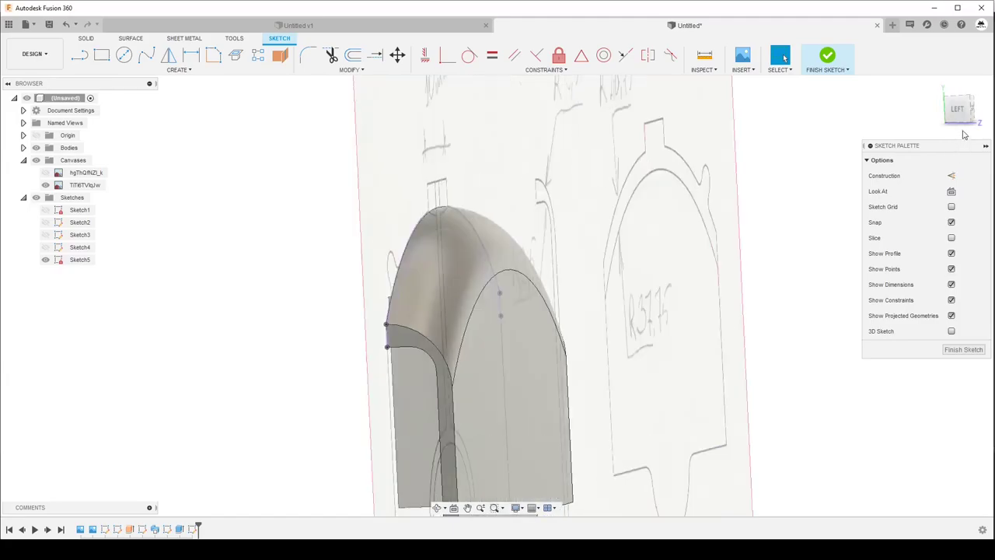
left_click(968, 113)
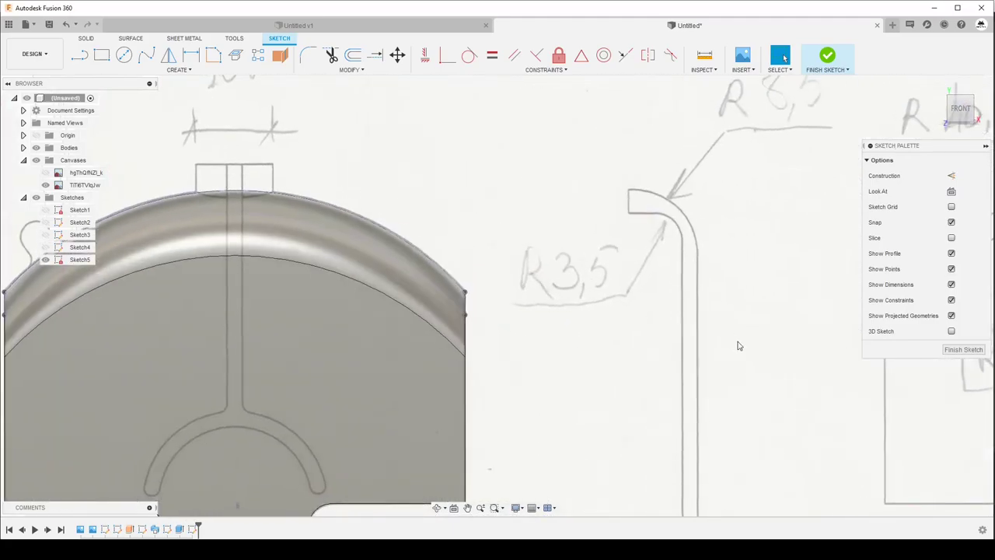
scroll(570, 397, "up", 3)
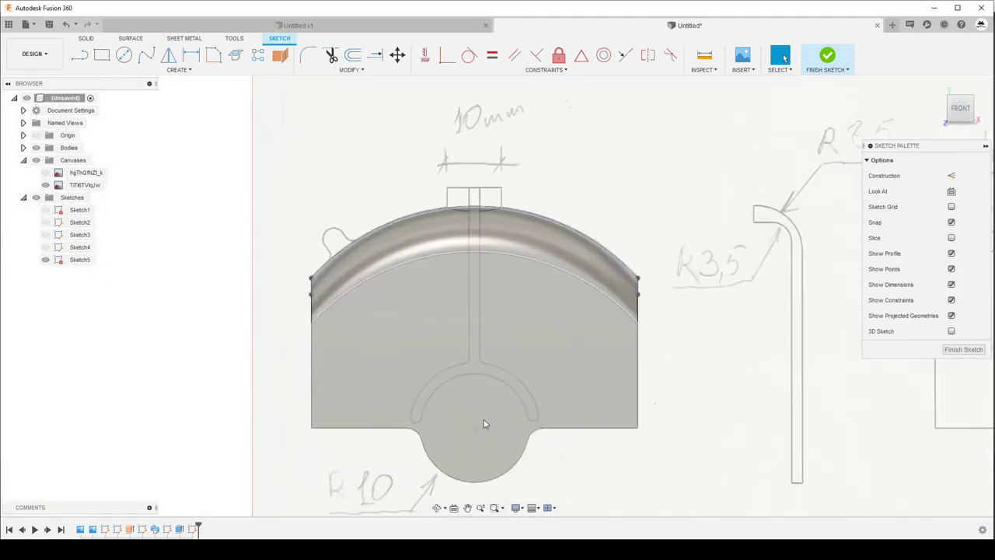
key("p")
left_click(526, 392)
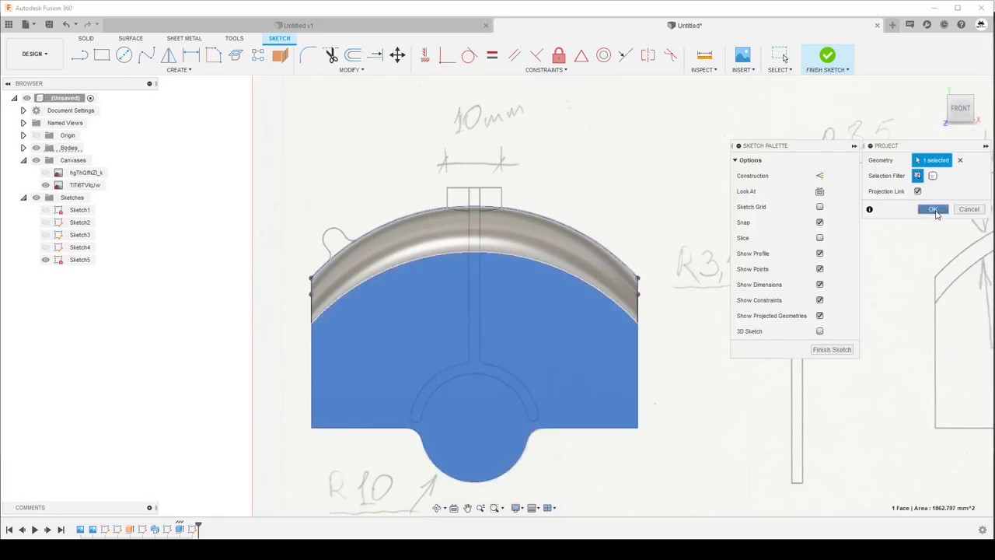
left_click(934, 209)
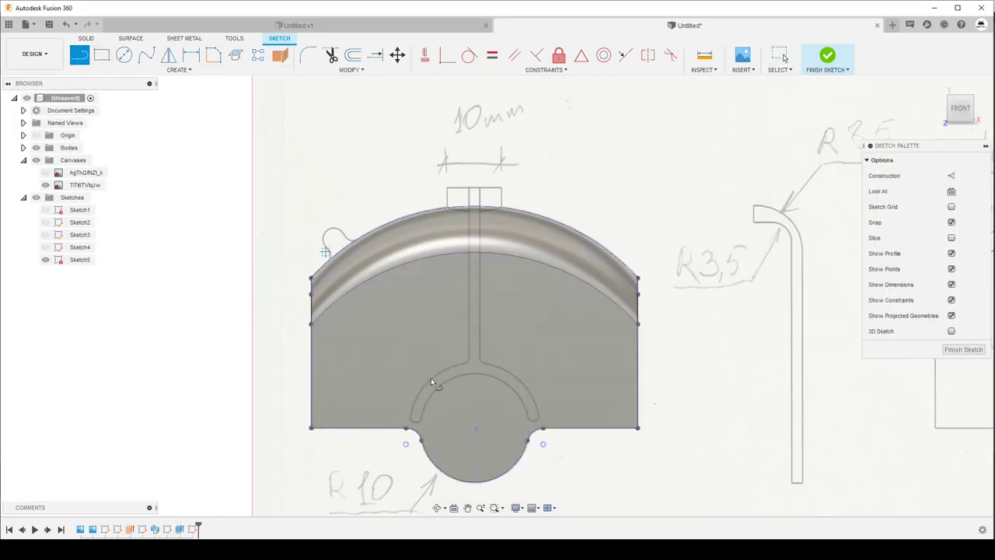
Draw a construction arc from the lower round to the tab and a circle matching the drawn tab.
left_click(474, 427)
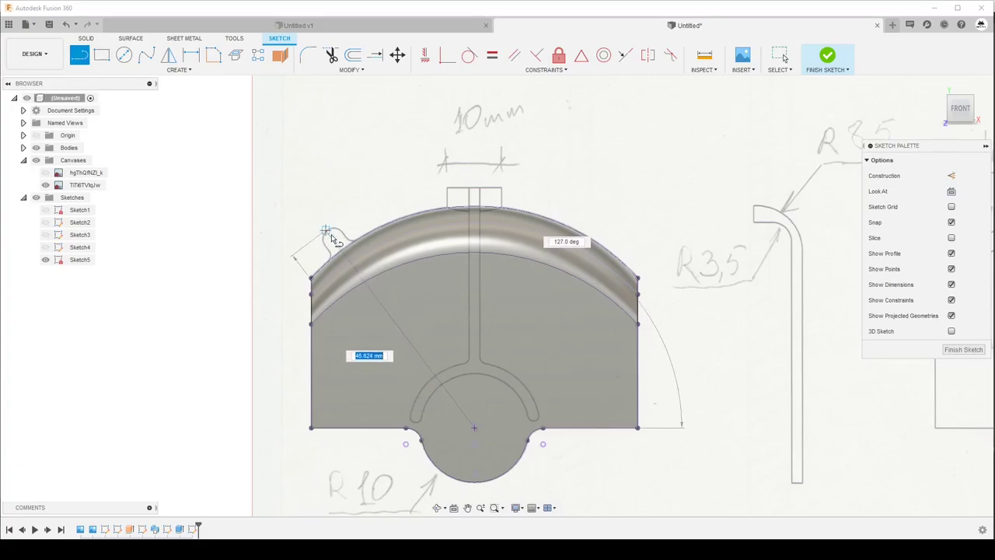
scroll(334, 237, "up", 2)
scroll(337, 237, "up", 2)
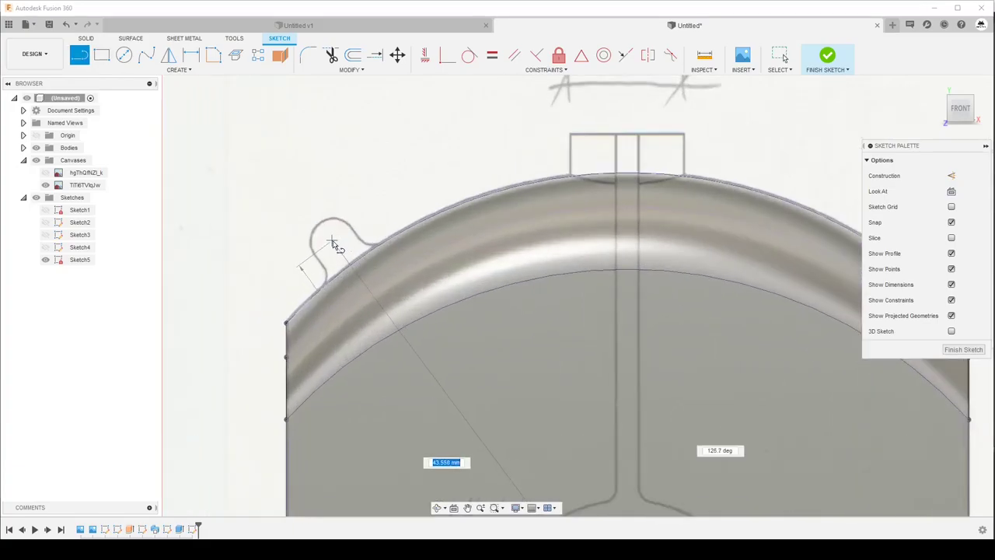
left_click(333, 243)
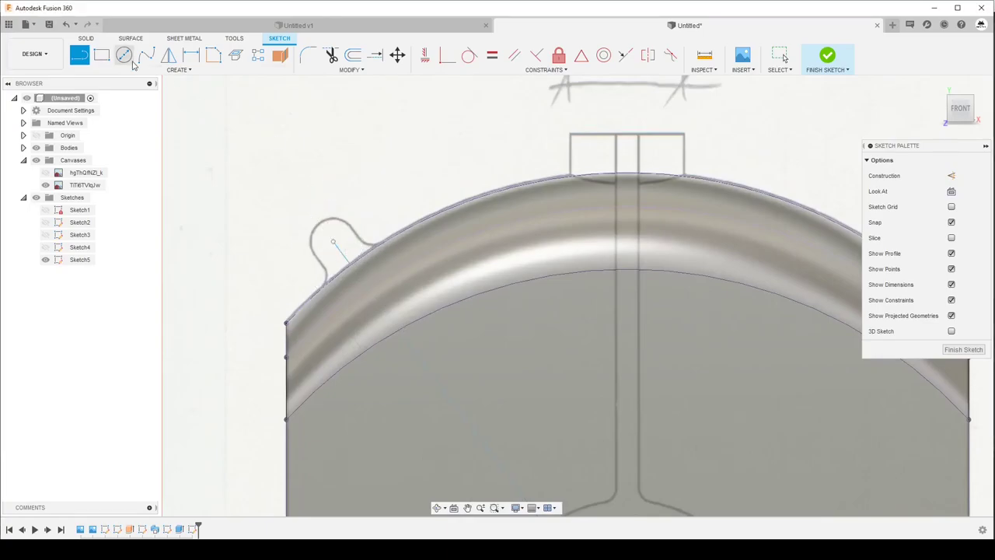
key("c")
scroll(334, 251, "up", 2)
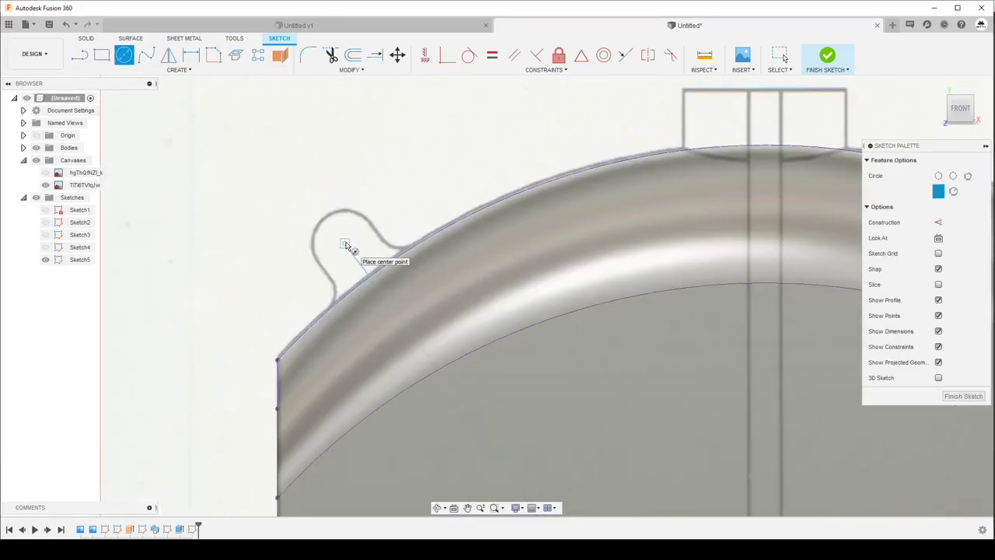
left_click(345, 244)
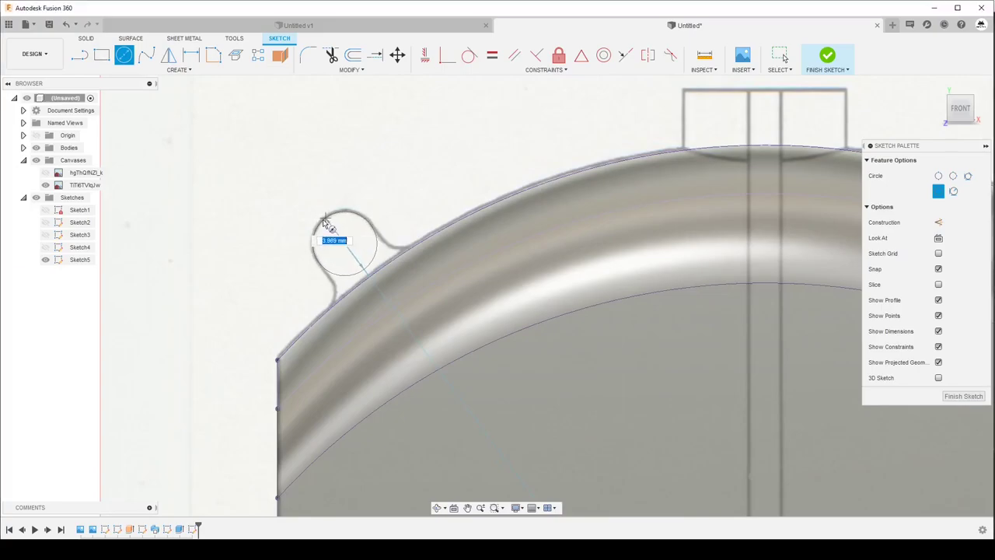
left_click(81, 54)
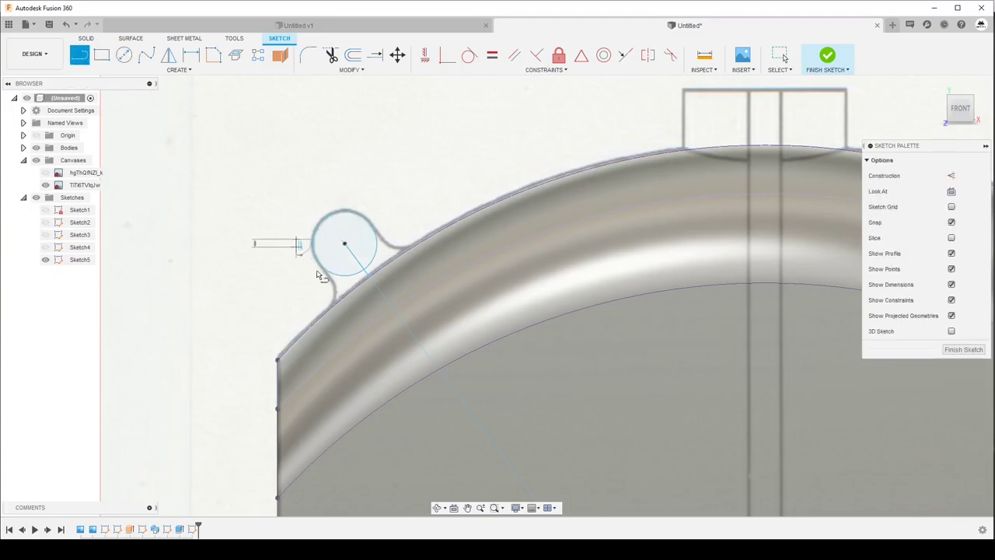
Draw the two angled side lines flanking the tab circle down to the edge.
left_click(322, 275)
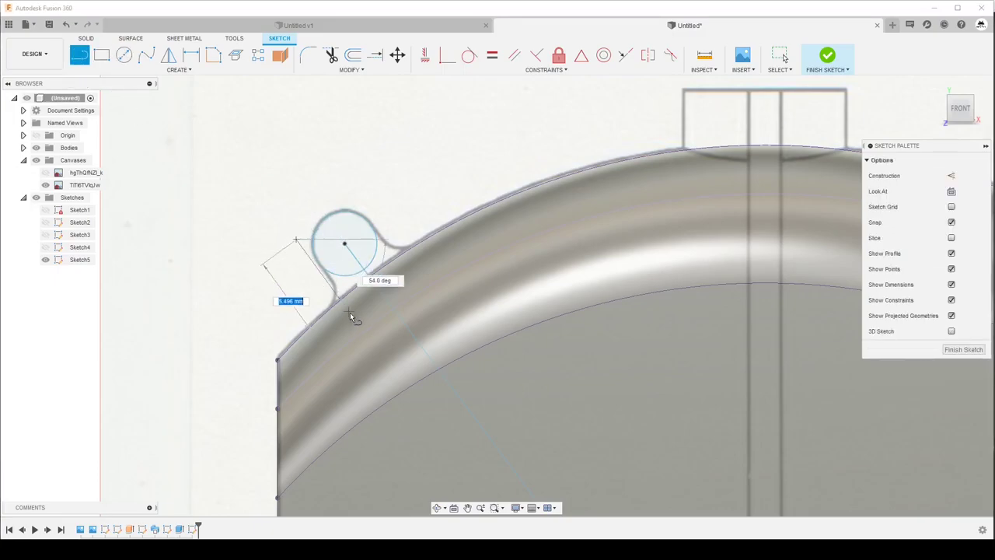
left_click(403, 247)
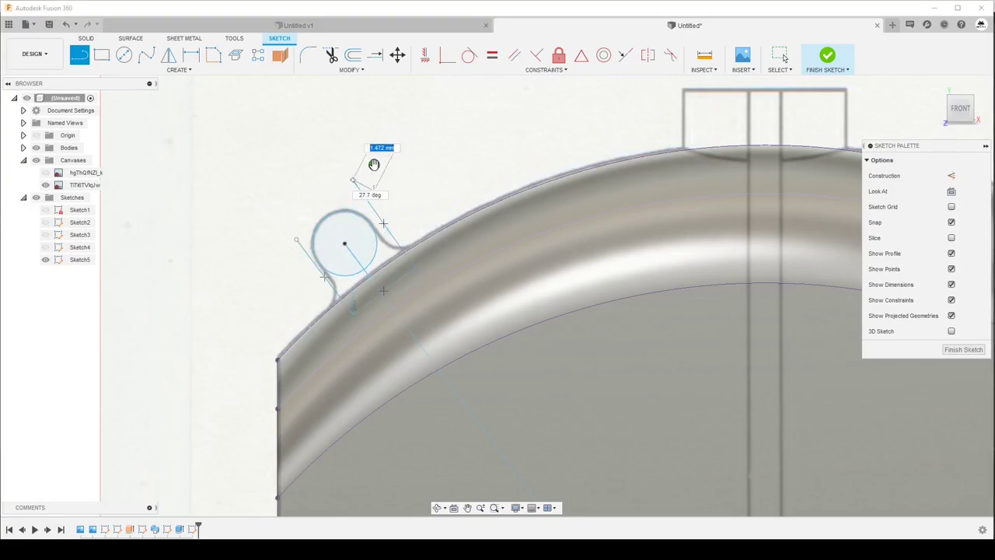
key("Escape")
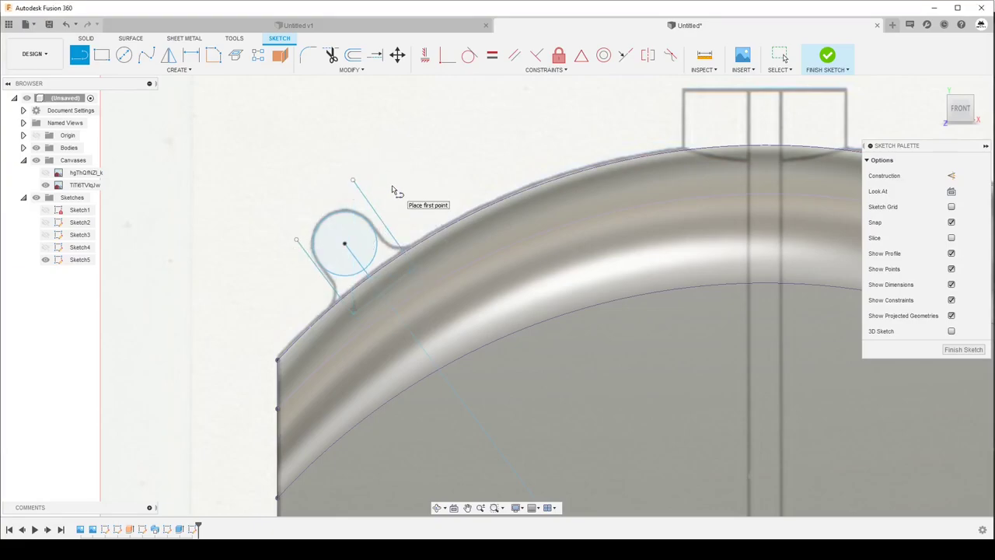
key("Escape")
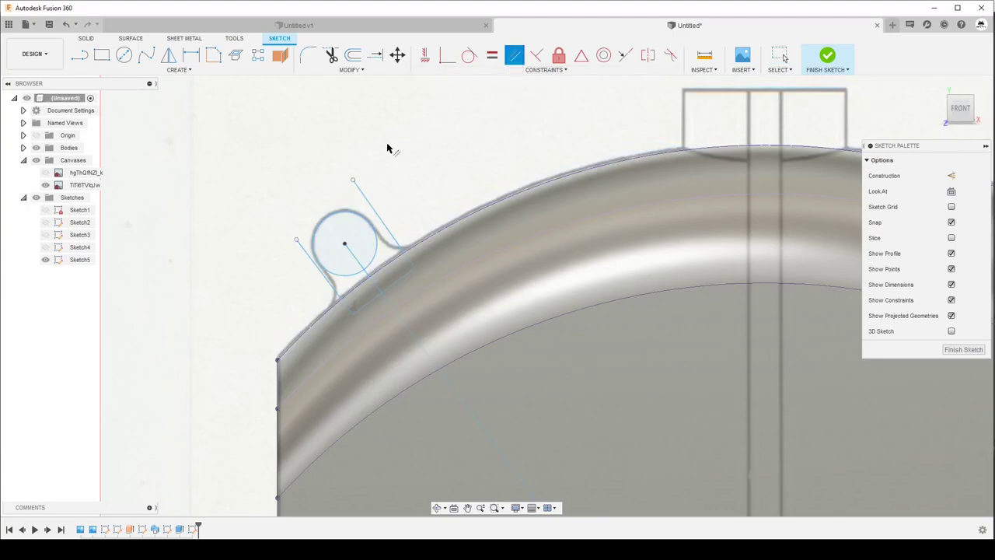
Make the right line parallel and tangent to the small circle, then trim the overhanging ends.
left_click(307, 254)
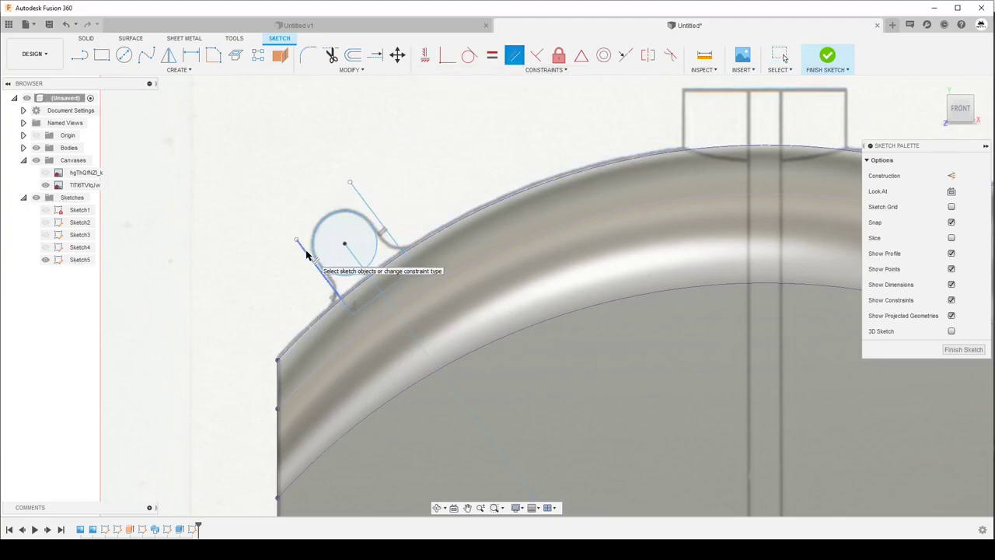
left_click(470, 59)
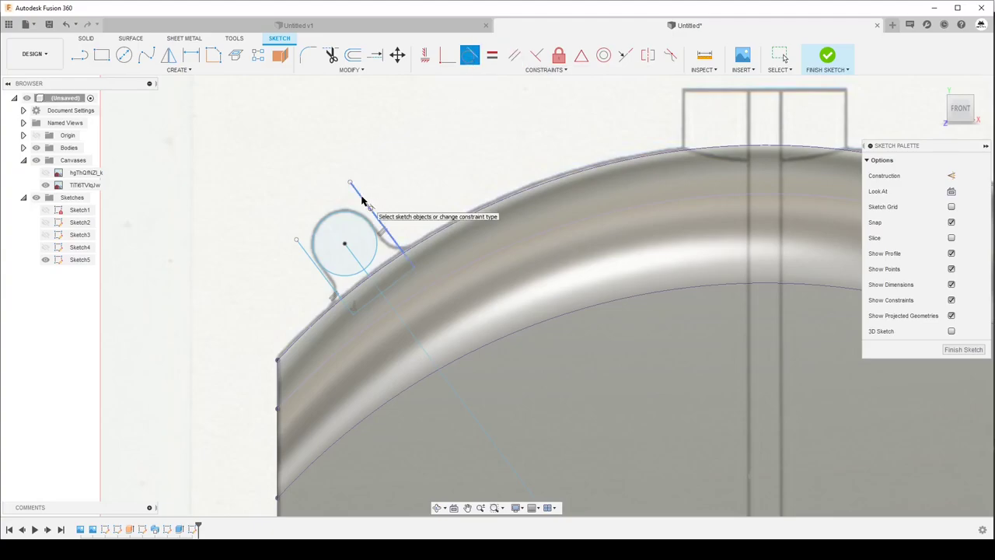
left_click(362, 199)
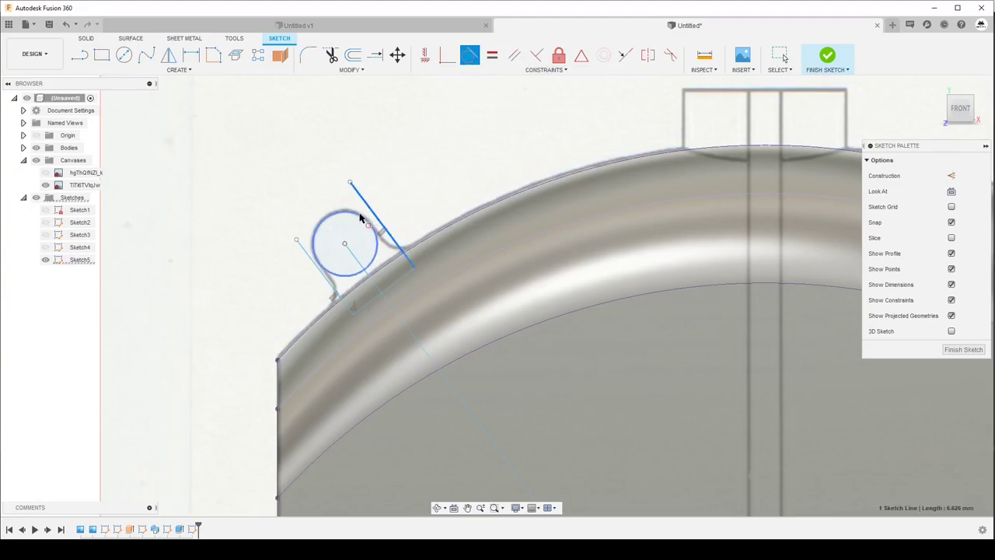
left_click(337, 280)
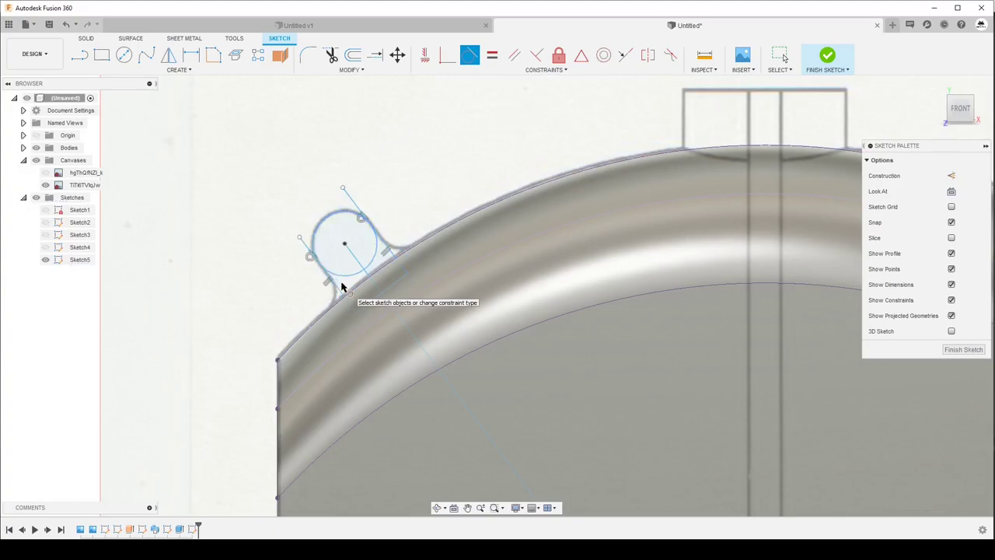
left_click(330, 56)
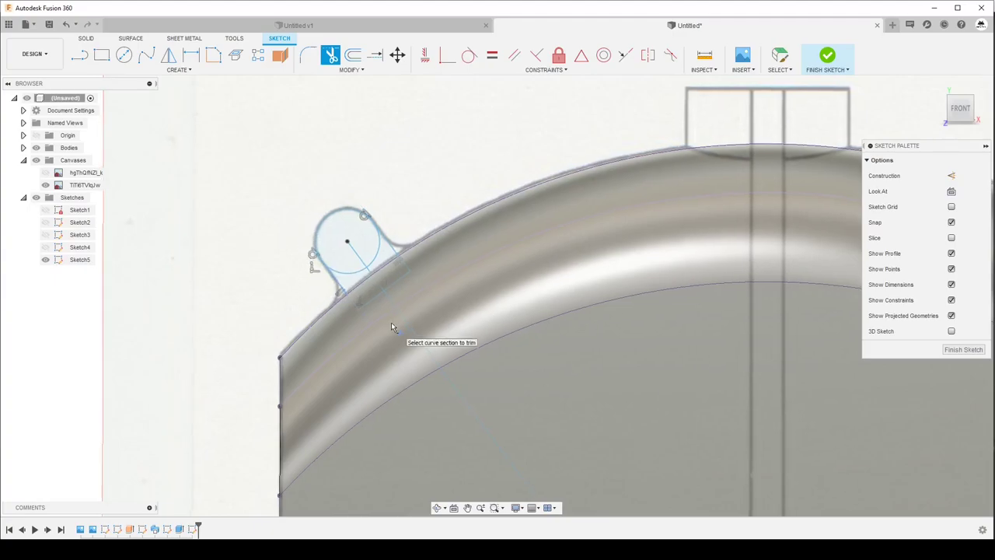
left_click_drag(99, 109, 107, 109)
Start an extrusion and select the circular tab's five profiles.
left_click(88, 39)
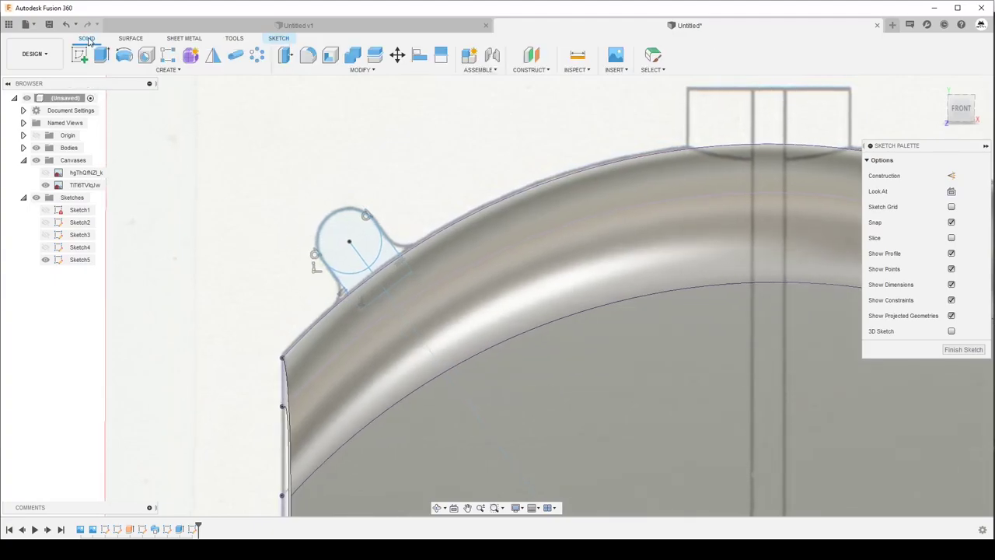
left_click(101, 56)
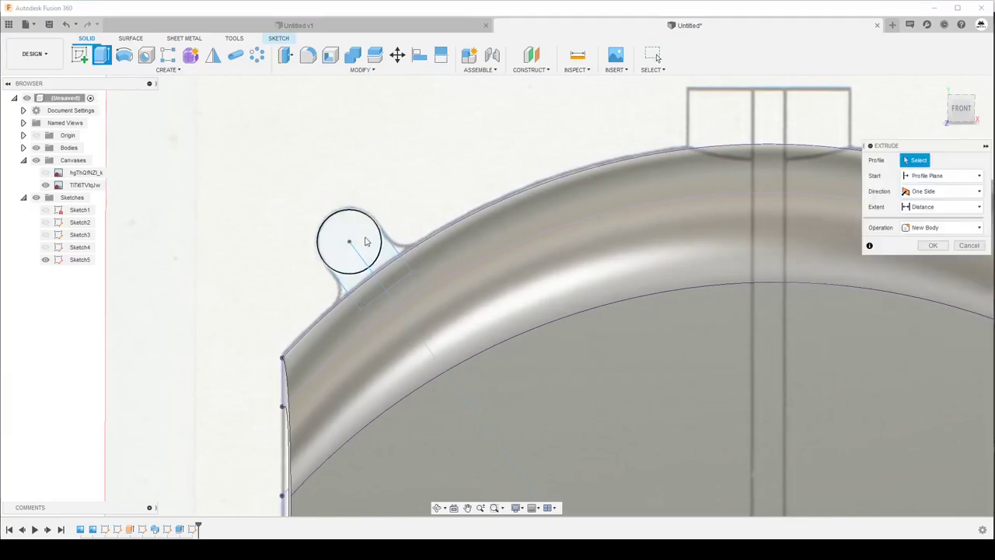
left_click(350, 241)
left_click(389, 254)
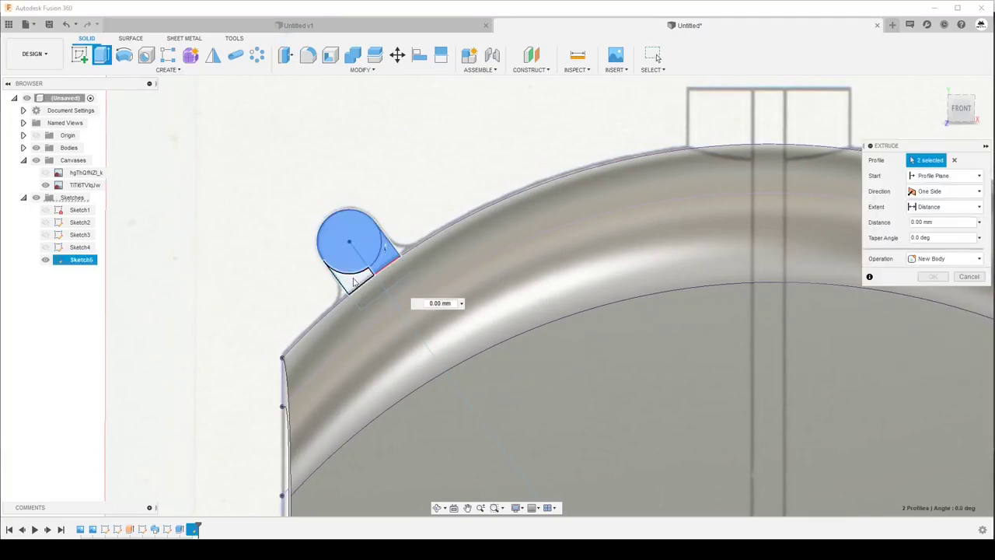
left_click(363, 287)
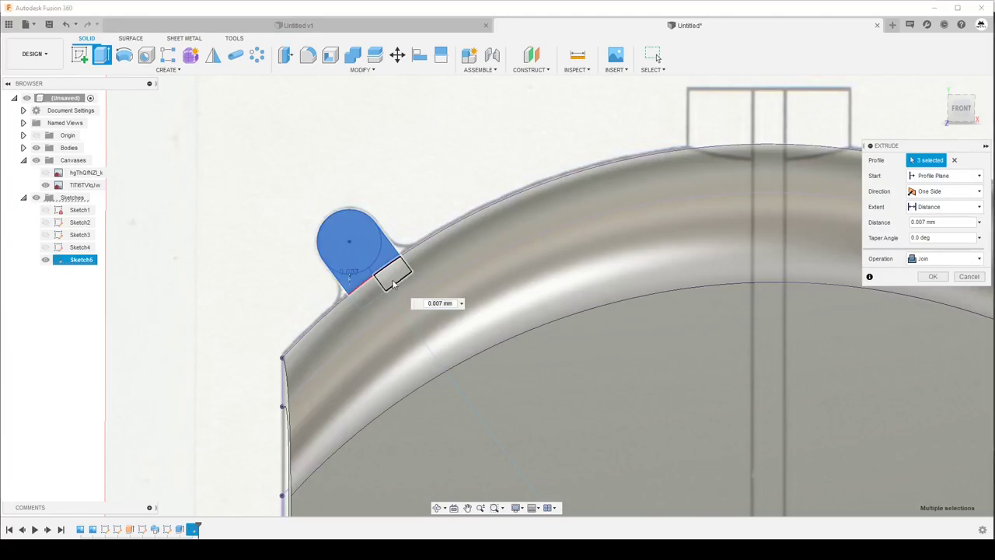
left_click(366, 293)
left_click(379, 272)
scroll(376, 301, "down", 1)
middle_click_drag(376, 302, 349, 301, "shift")
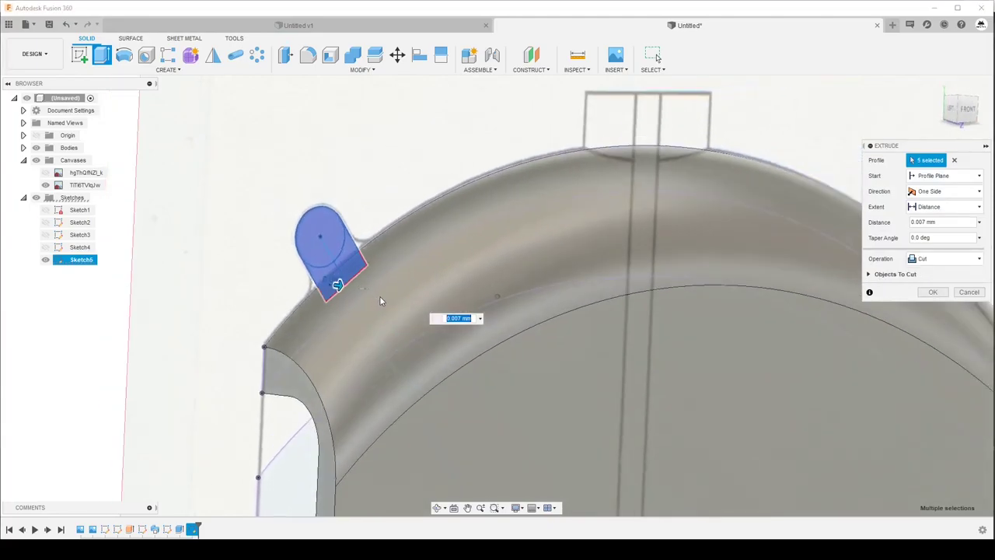
scroll(347, 300, "up", 2)
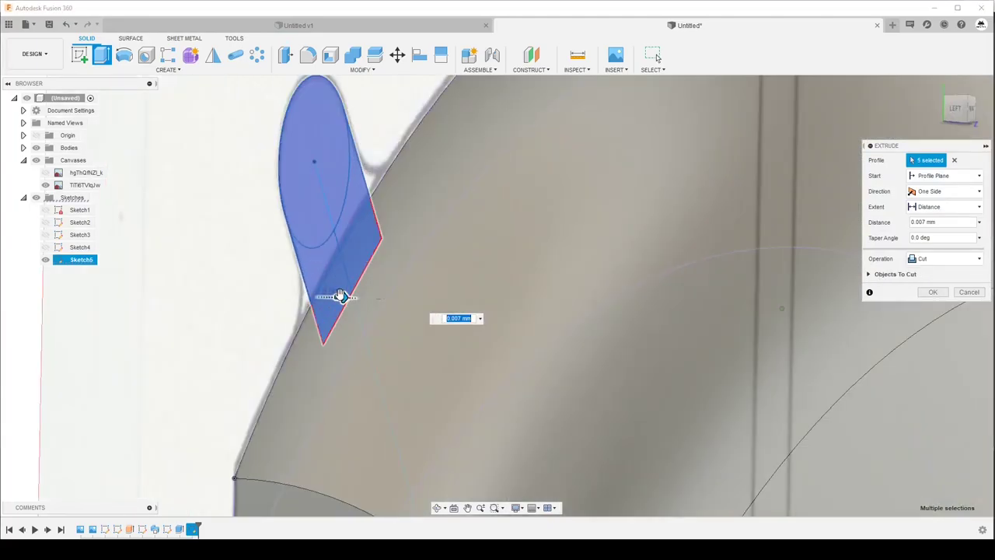
Extrude the tab 3.00 mm outward from the rim as a Join operation.
left_click_drag(347, 300, 500, 302)
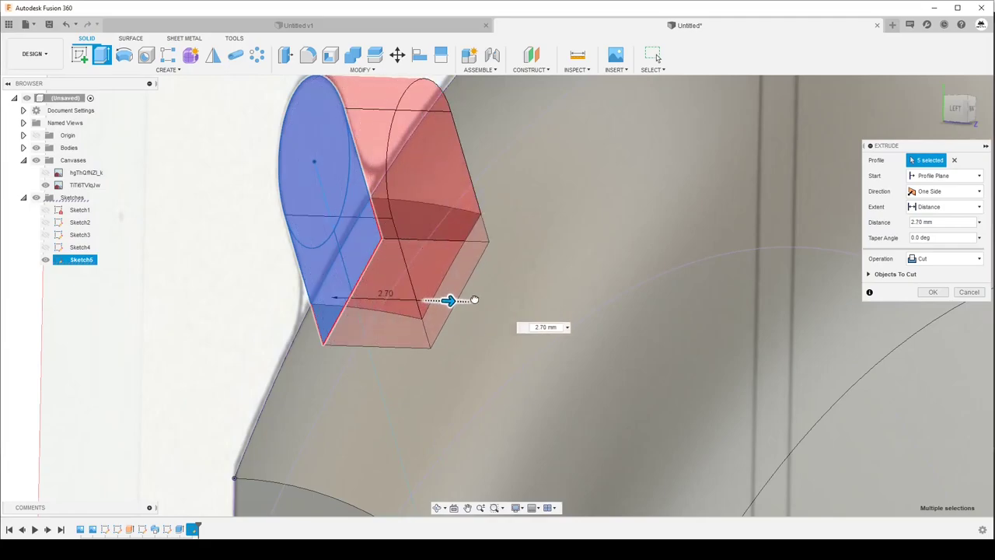
scroll(420, 311, "down", 2)
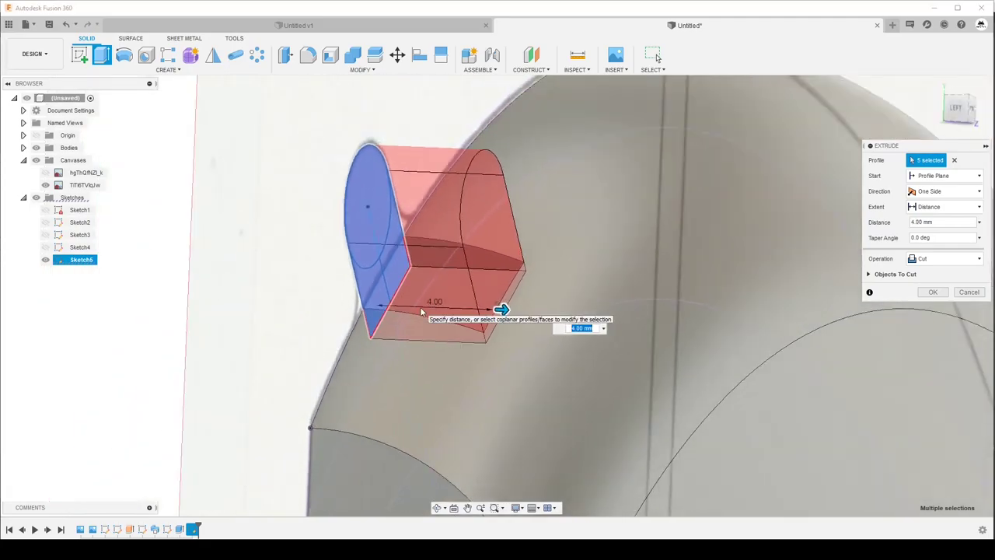
scroll(421, 312, "down", 1)
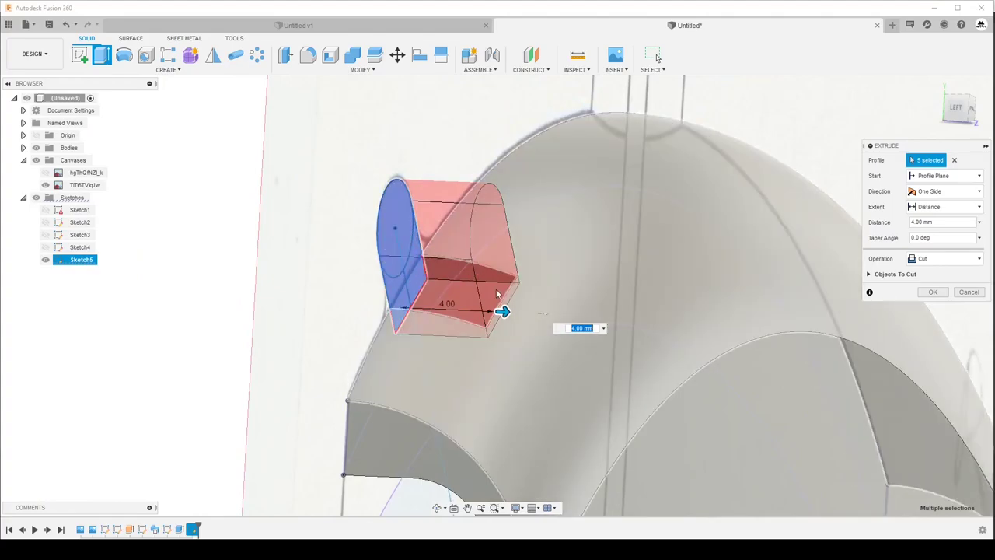
left_click_drag(502, 310, 476, 310)
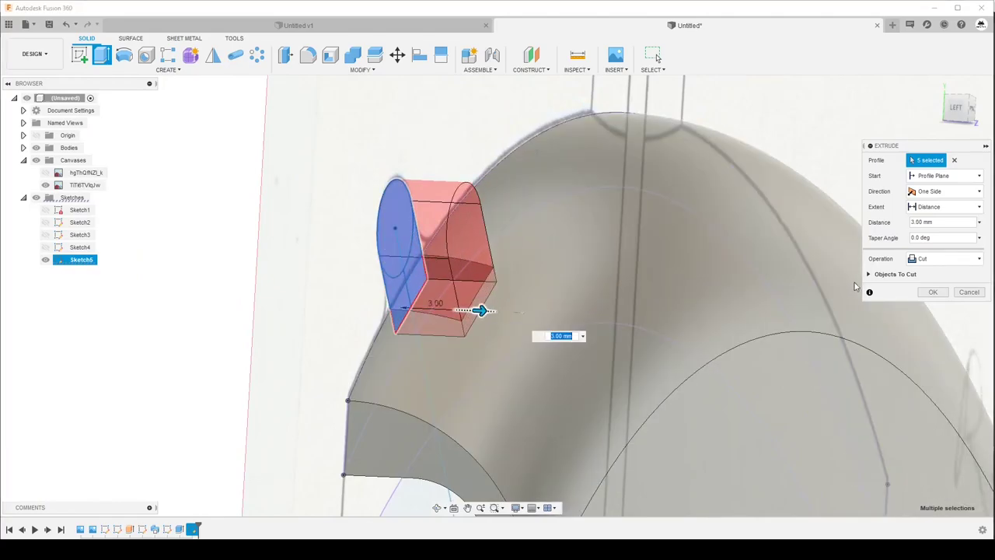
left_click(939, 260)
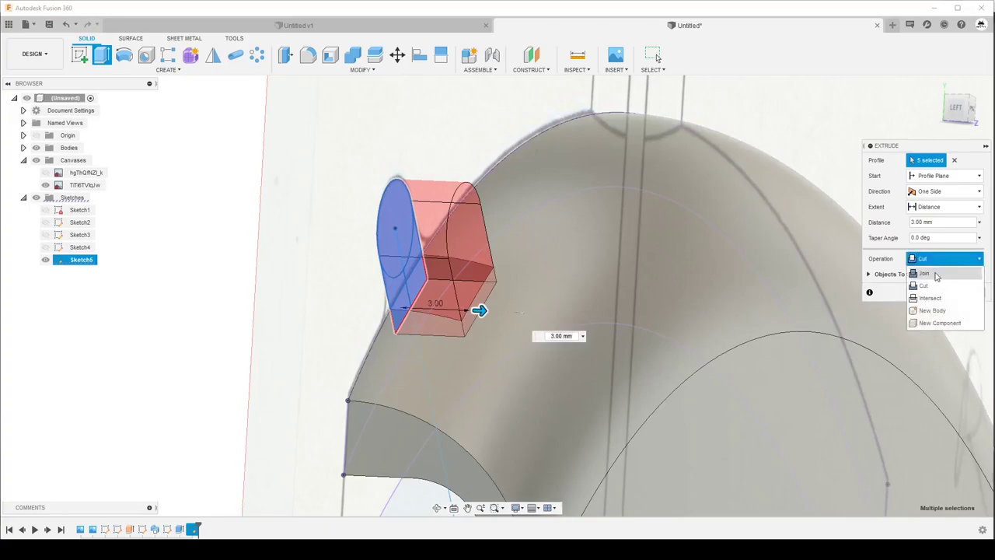
left_click(931, 273)
left_click(934, 277)
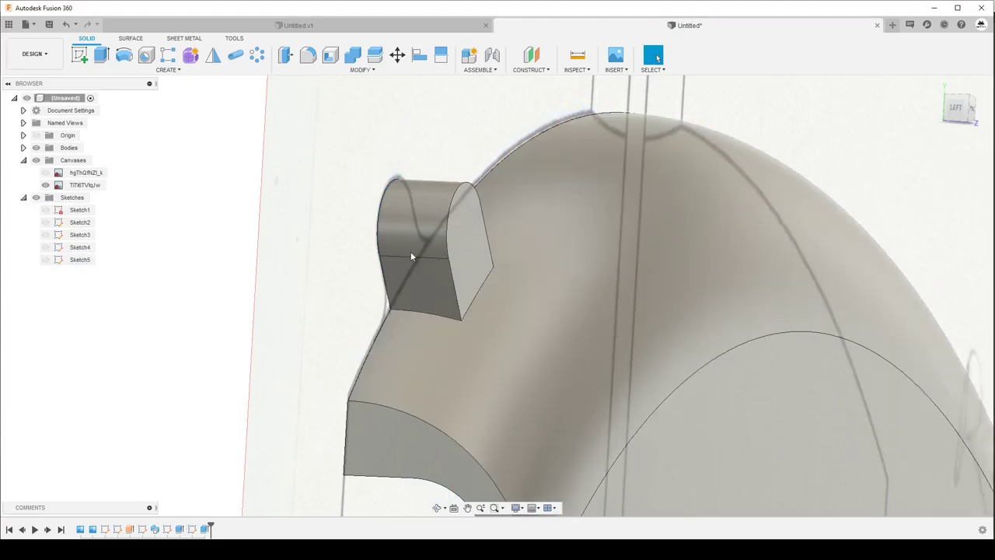
Fillet the tab's outer edges and its base edges against the body at 1 mm, then return home.
key("f")
left_click(448, 225)
type("1.5")
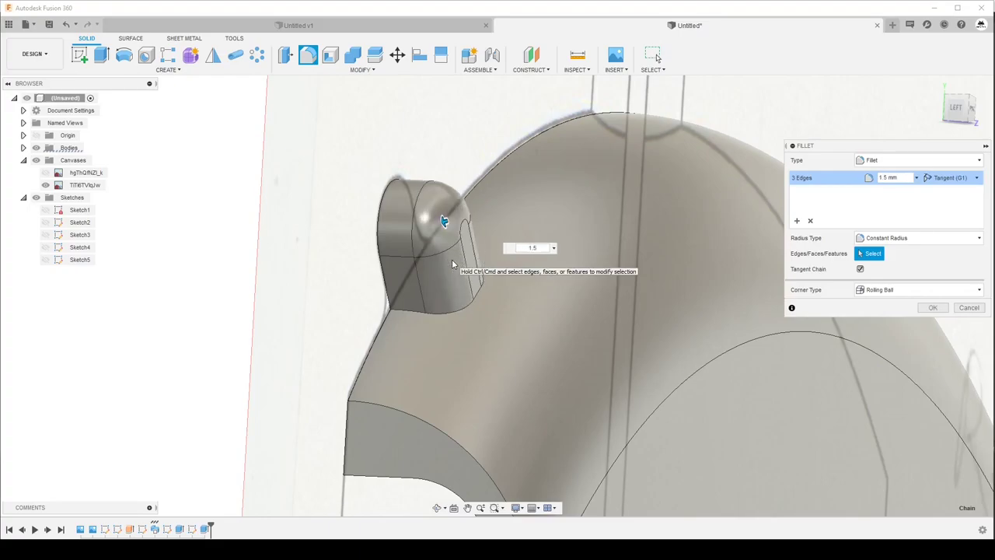
key("Return")
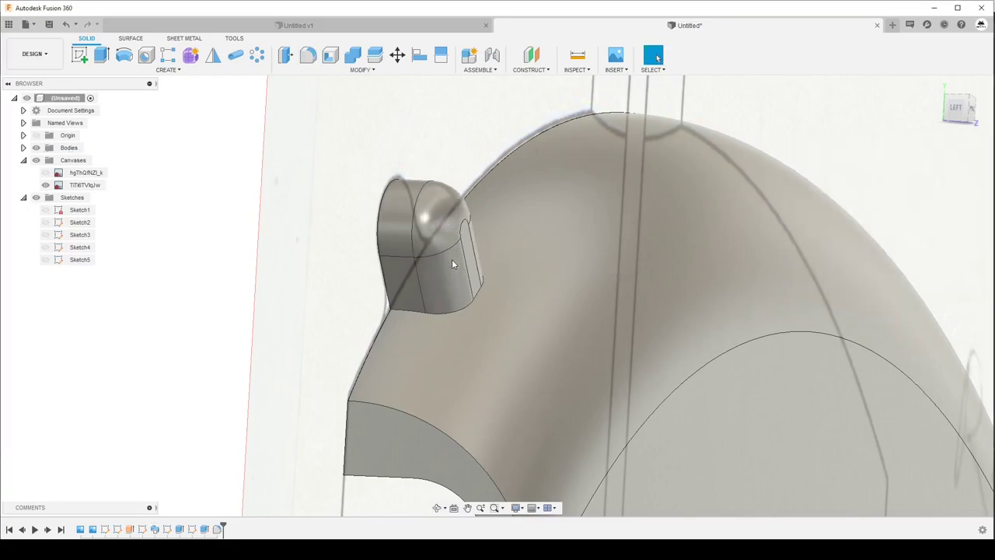
key("f")
left_click(463, 309)
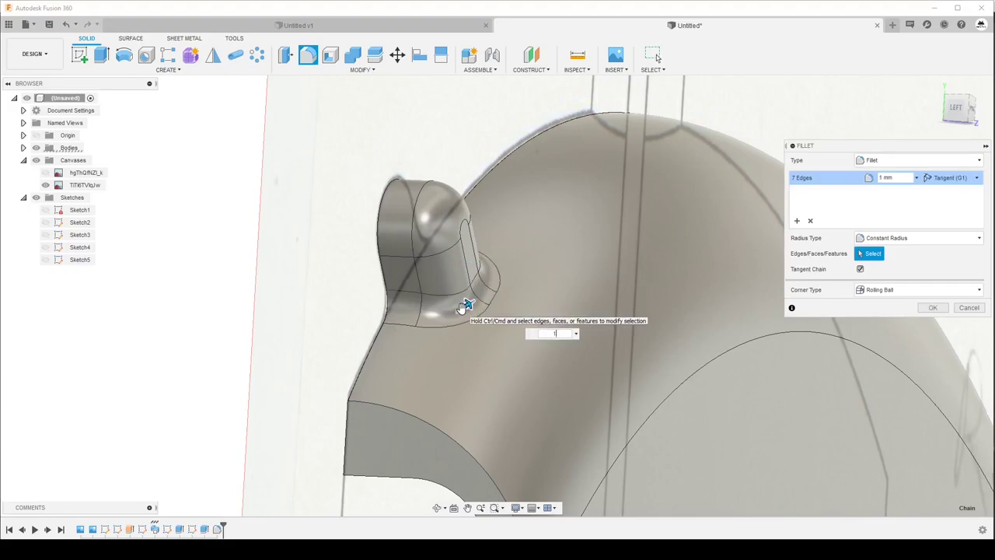
key("Return")
middle_click_drag(466, 305, 415, 290, "shift")
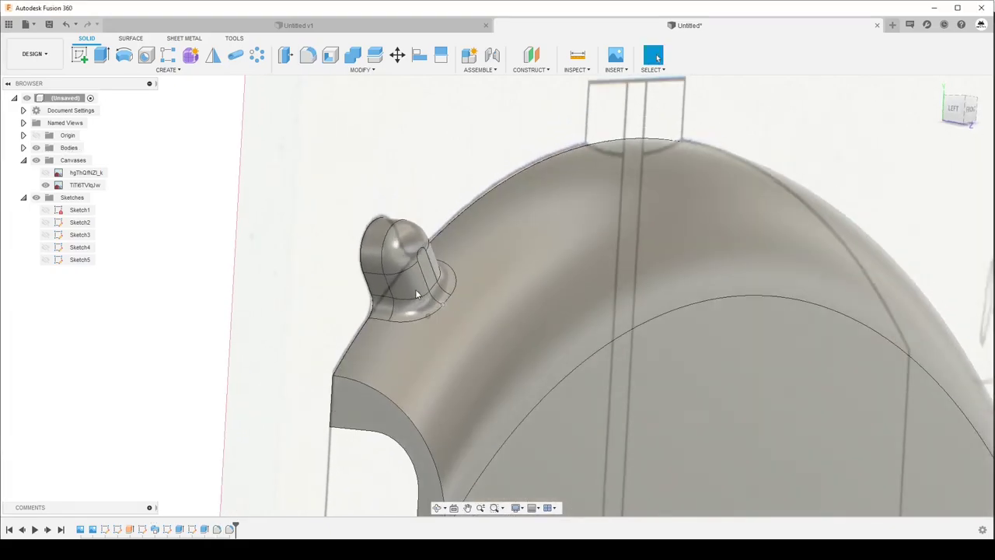
key("Home")
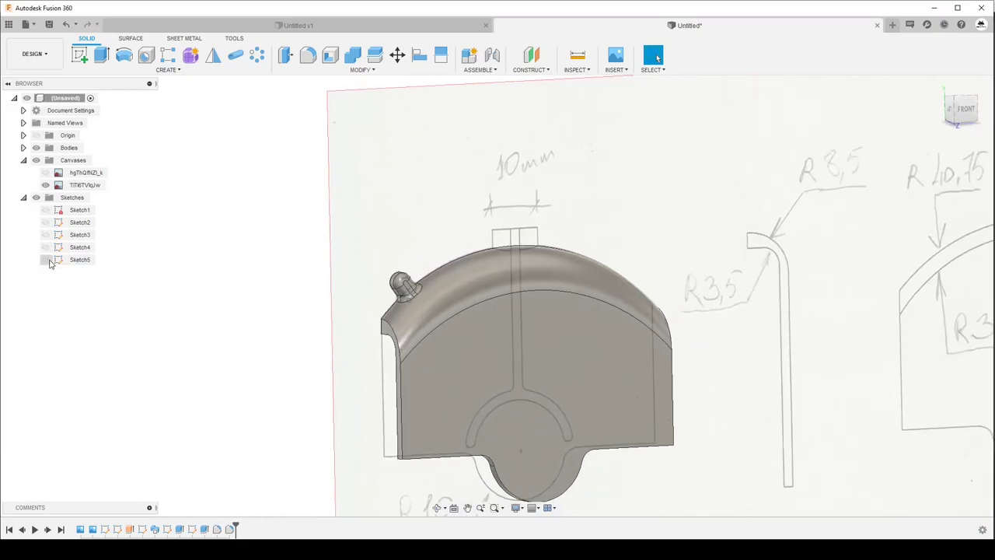
Show Sketch5, hide Body2 under Bodies, and bring up Sketch5's context menu.
left_click(45, 260)
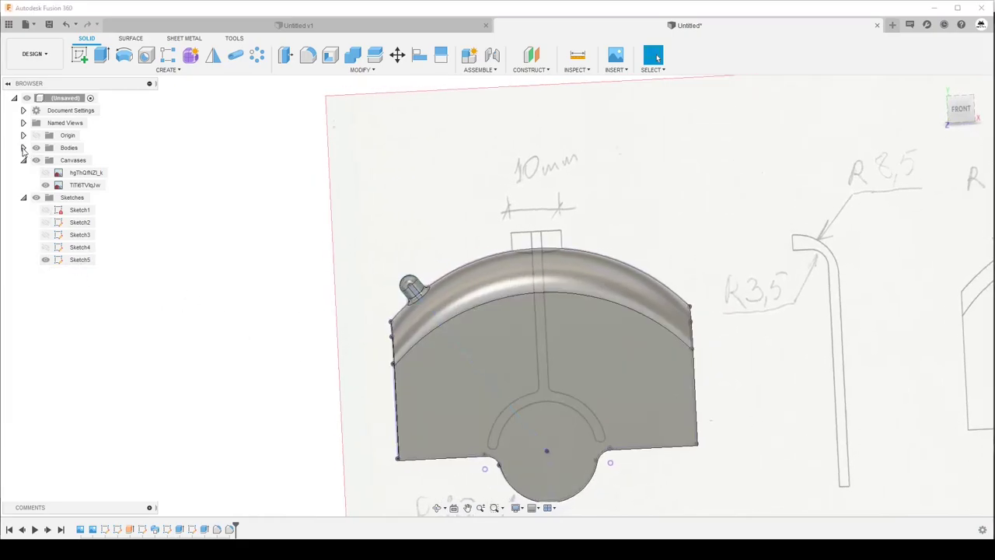
left_click(24, 148)
left_click(45, 172)
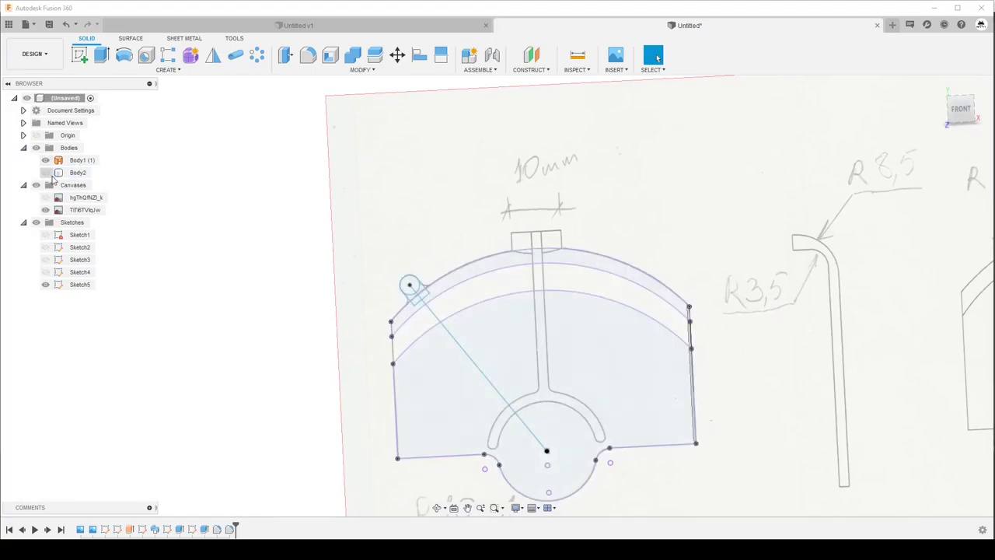
right_click(78, 287)
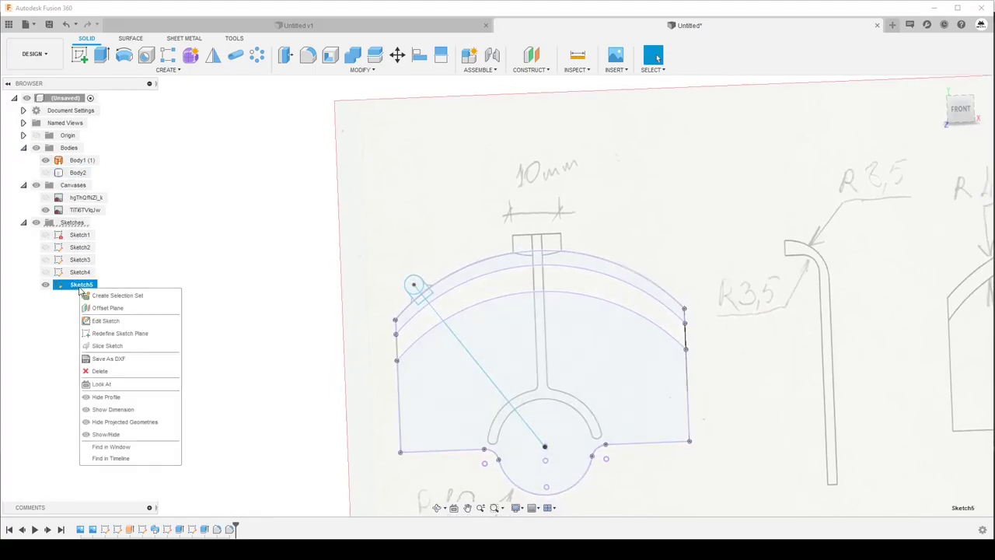
Edit Sketch5 and draw a vertical centre line from the bottom circle's centre up past the stem.
left_click(100, 321)
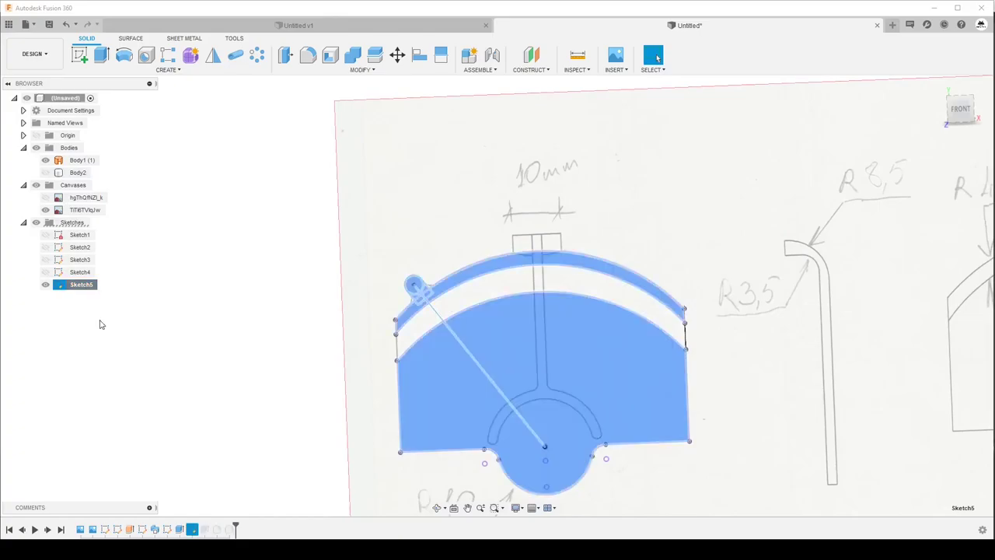
left_click(80, 56)
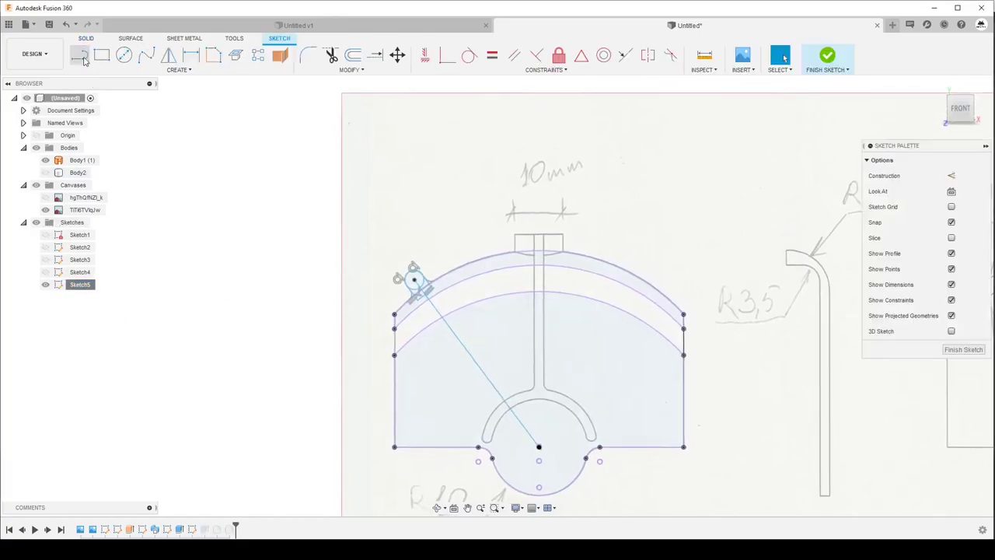
left_click(538, 446)
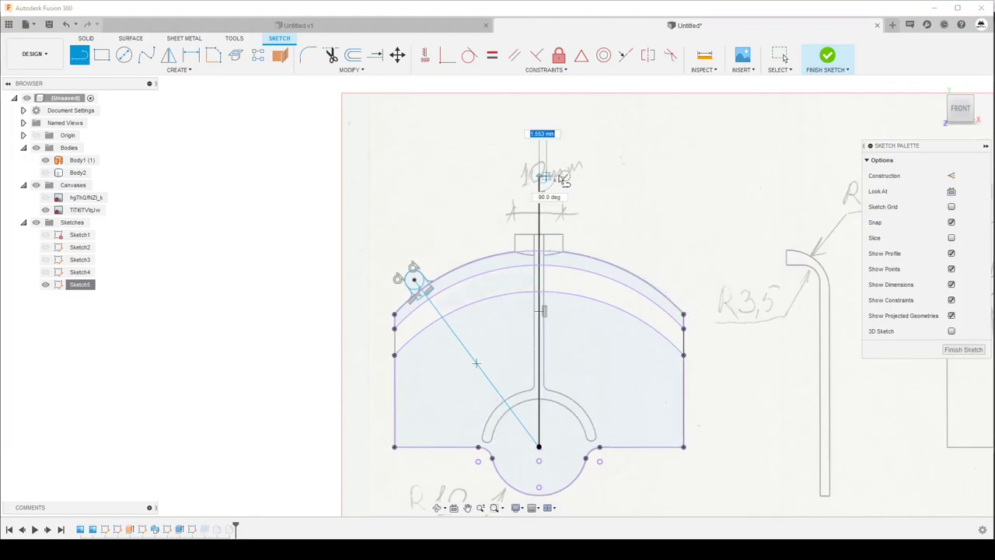
double_click(559, 178)
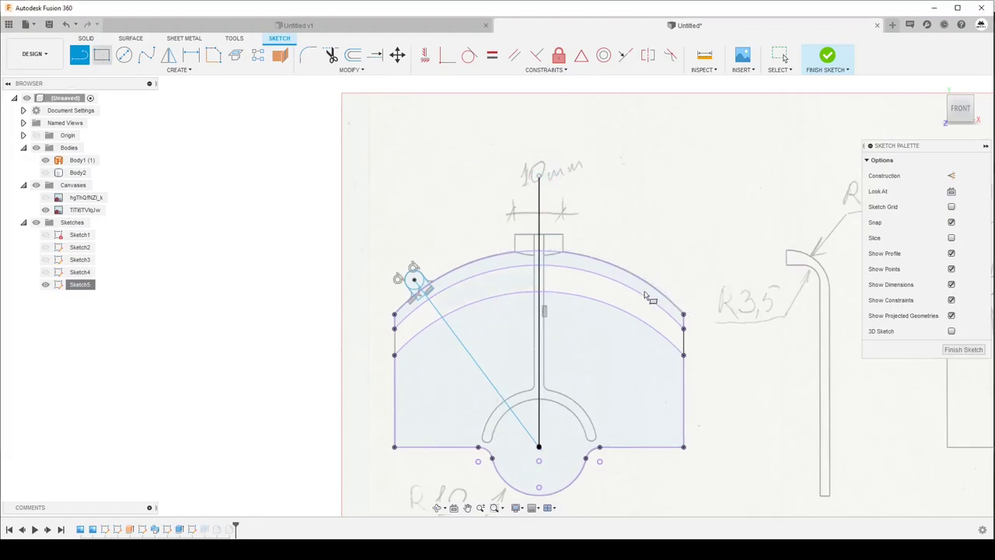
Draw a rectangle from the stem's top on the centre line down to its right side.
key("r")
scroll(606, 264, "up", 3)
scroll(555, 251, "up", 3)
scroll(466, 233, "up", 2)
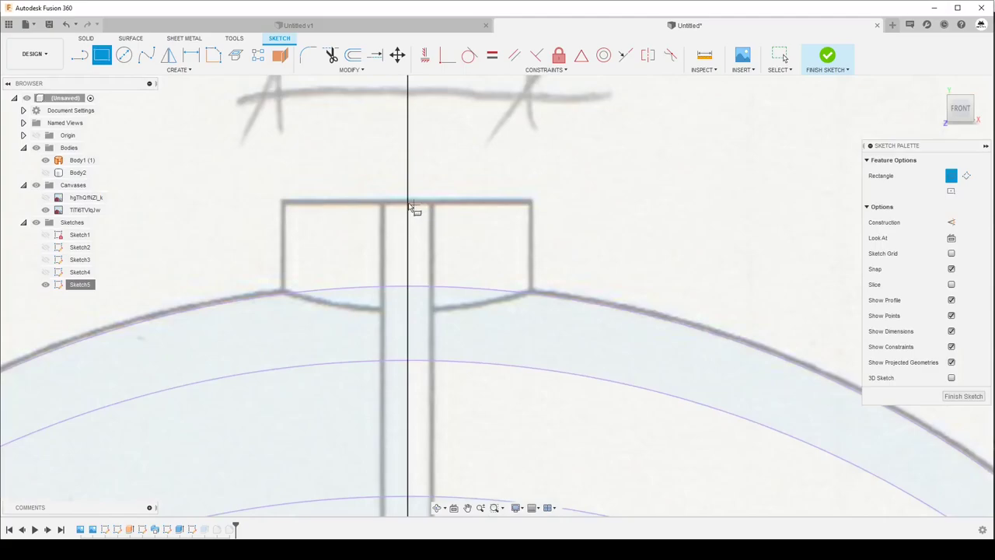
left_click(409, 203)
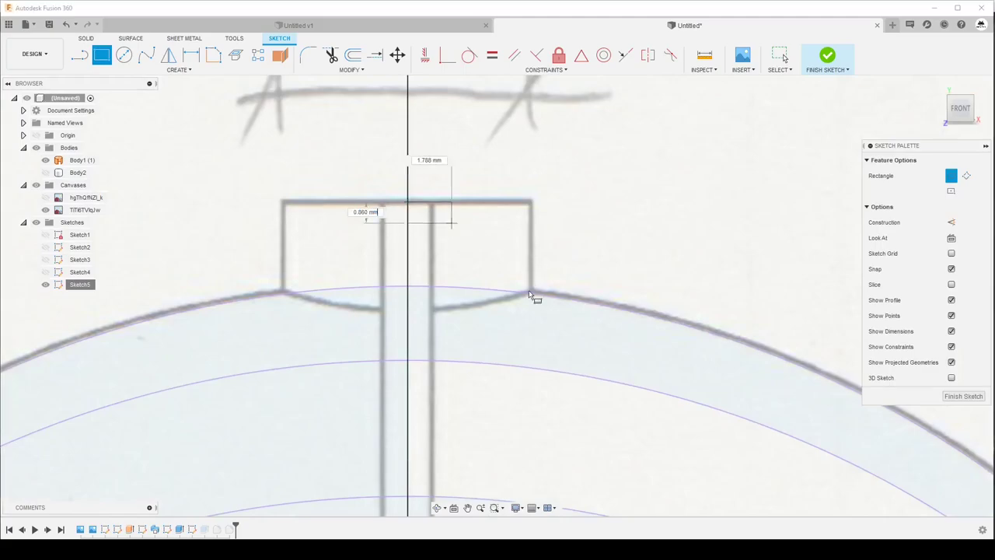
left_click(532, 332)
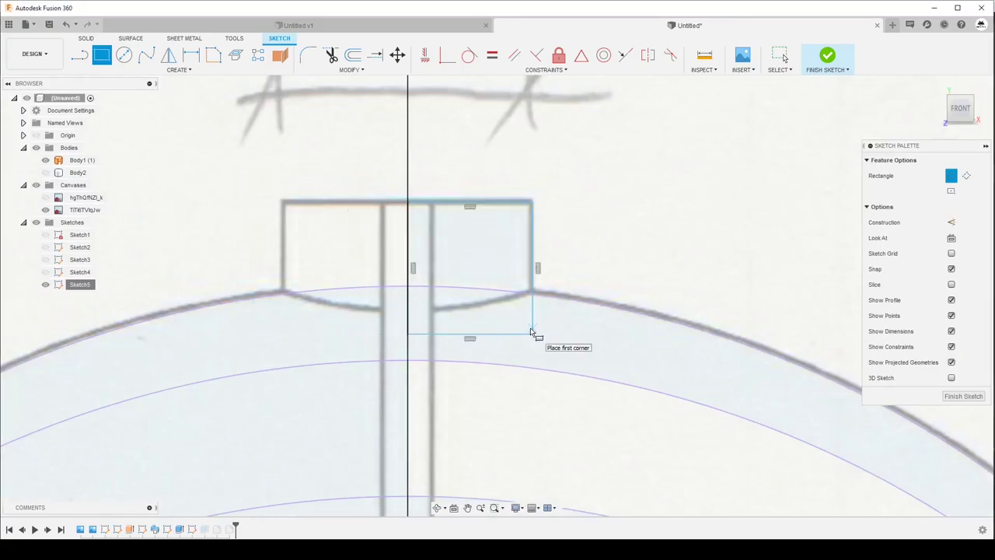
Dimension the rectangle's top edge at 5.00 mm and finish the sketch.
key("d")
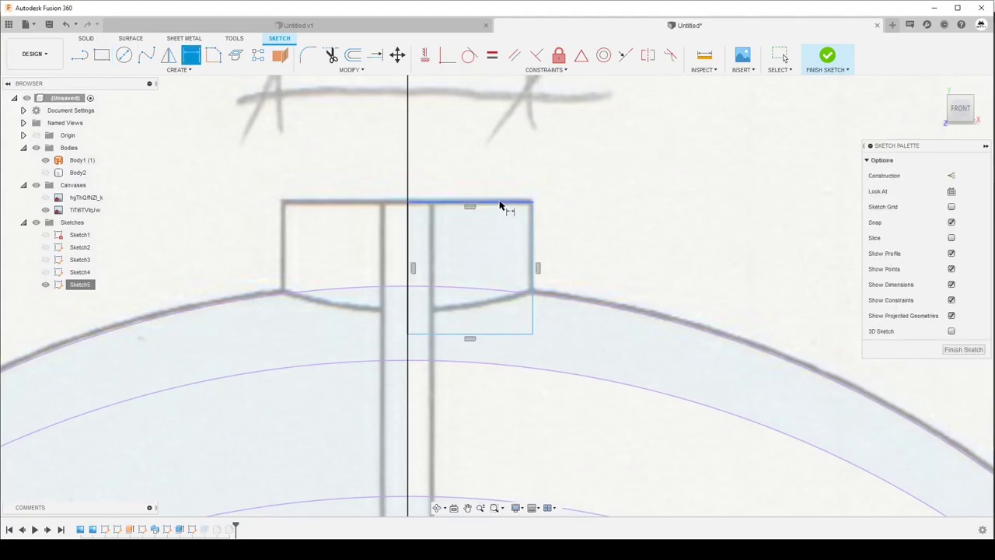
left_click(500, 204)
left_click(498, 182)
type("5")
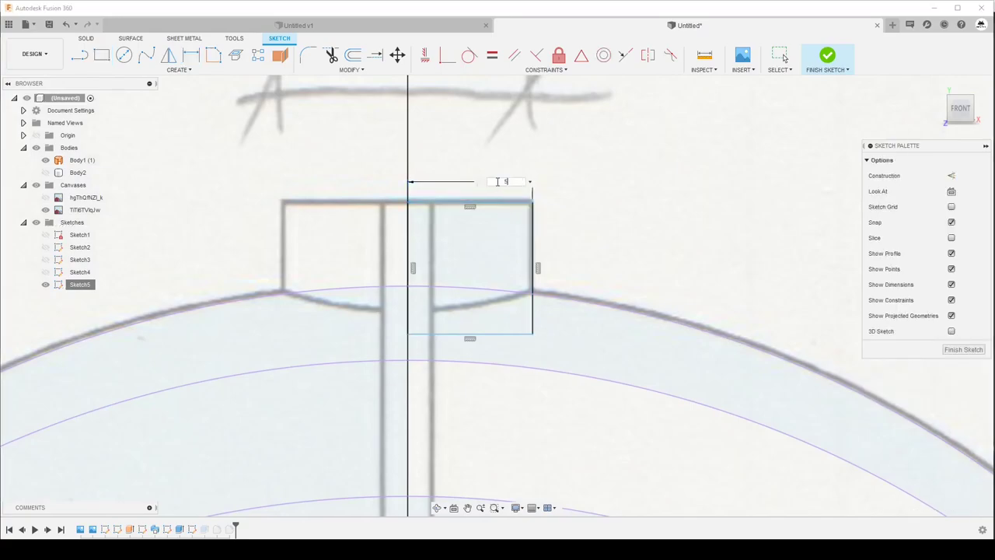
key("Return")
scroll(504, 191, "down", 3)
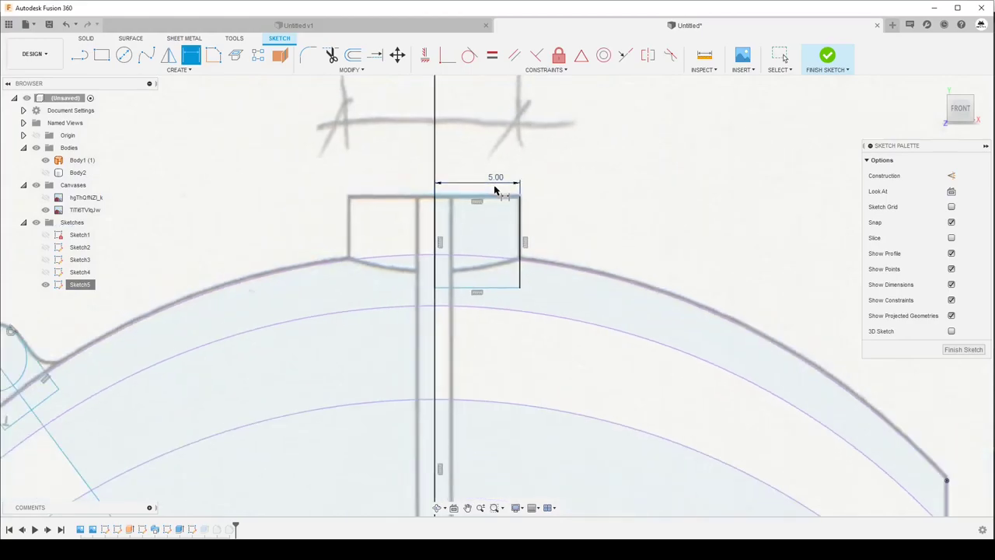
left_click(963, 349)
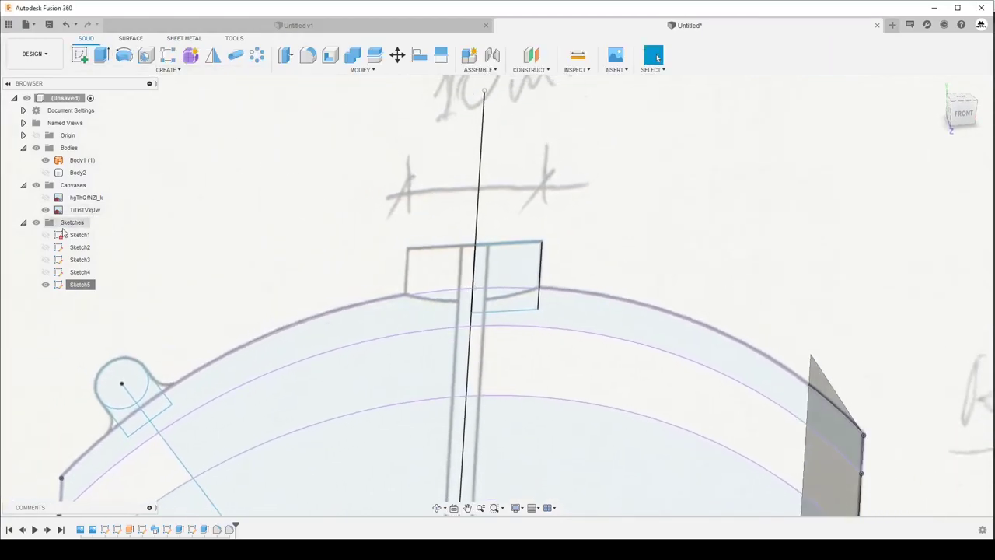
Revolve the two small top profiles 180° about the vertical centre line as a new body.
left_click(45, 173)
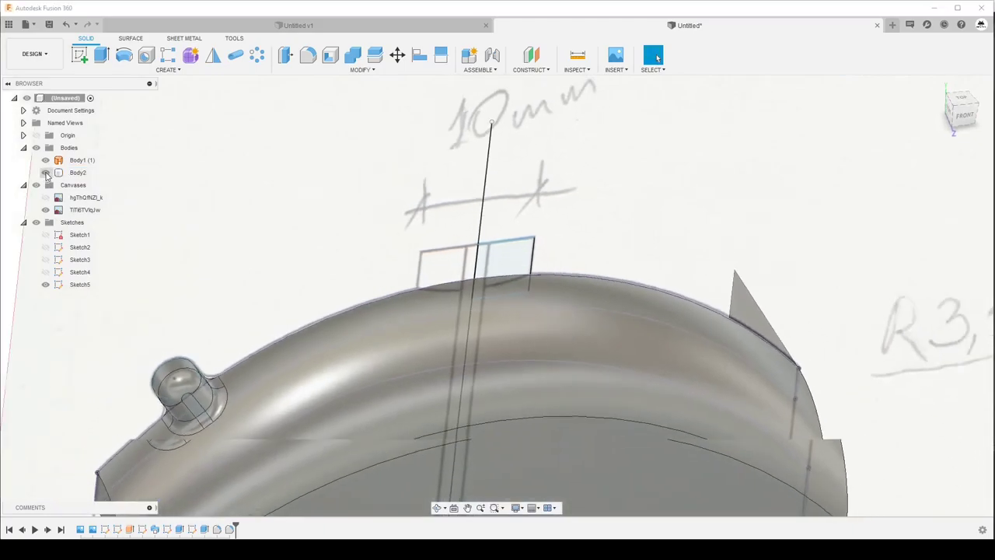
left_click(45, 173)
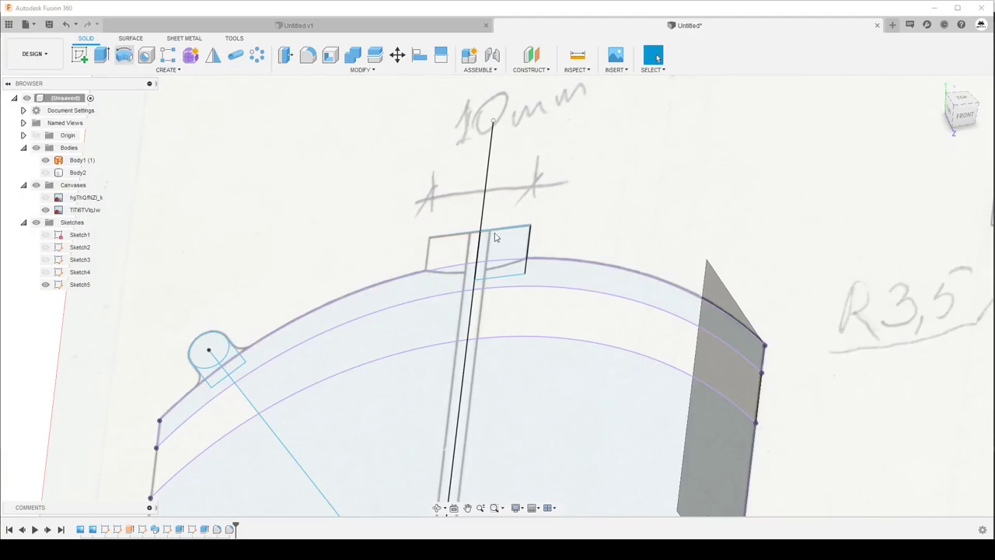
left_click(125, 56)
left_click(502, 244)
left_click(511, 272)
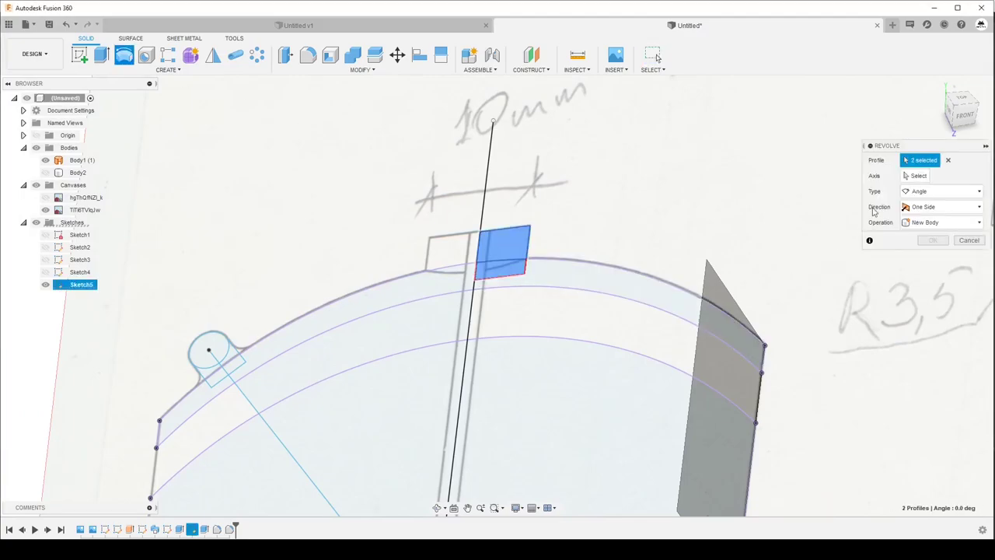
left_click(903, 176)
left_click(483, 210)
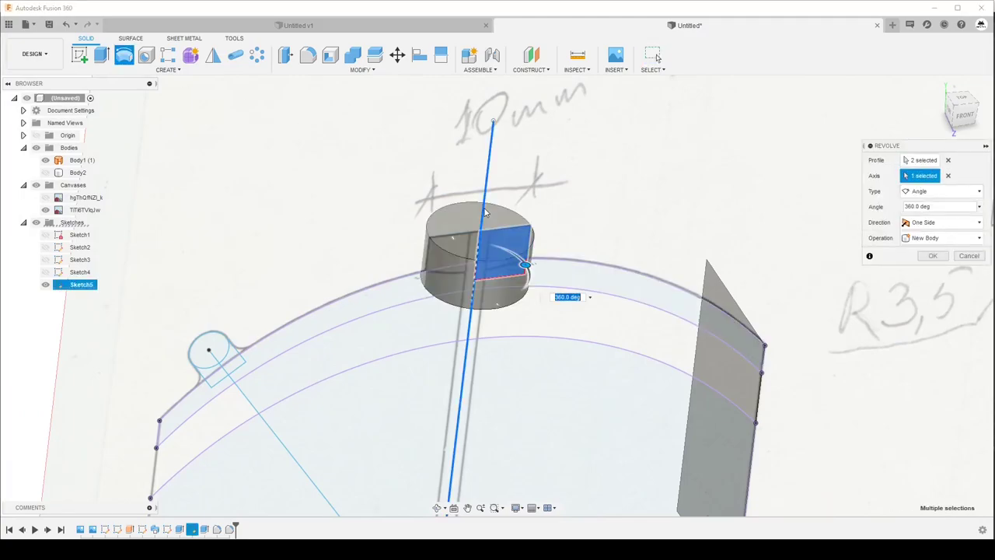
left_click(941, 207)
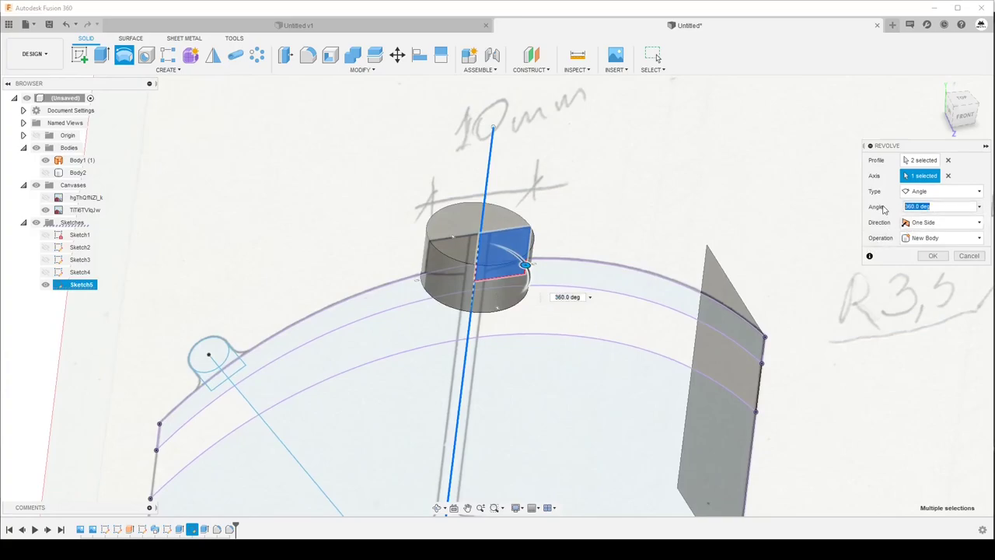
type("180")
key("Return")
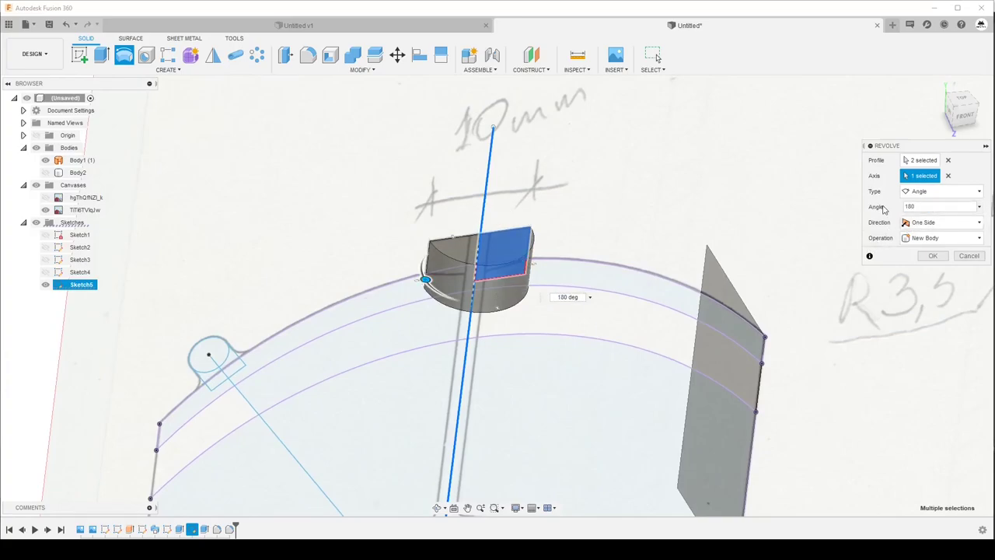
mouse_move(882, 208)
middle_mouse_down("shift")
mouse_move(963, 284)
mouse_move(936, 260)
middle_mouse_up("shift")
left_click(932, 256)
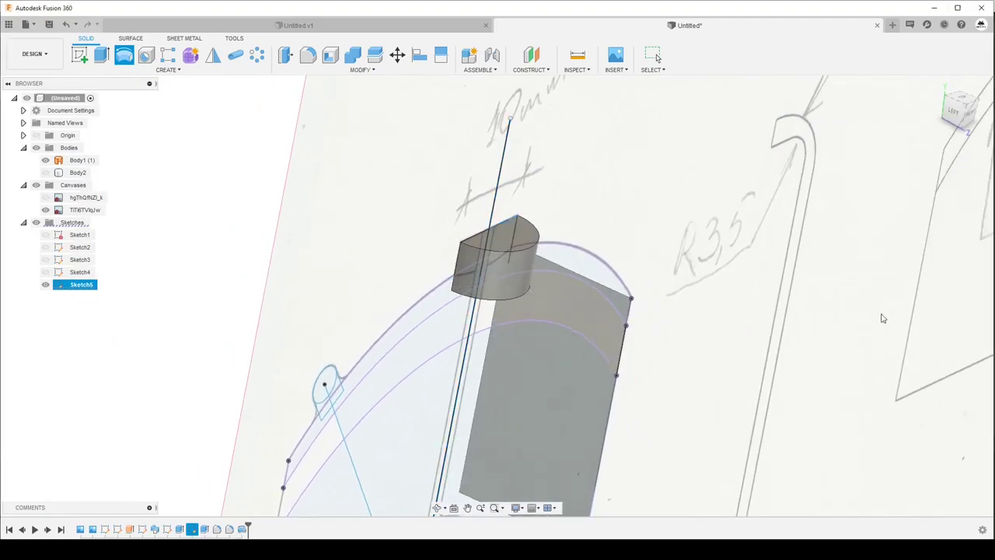
Show Body2 and combine the half-round boss into it with Join.
left_click(45, 173)
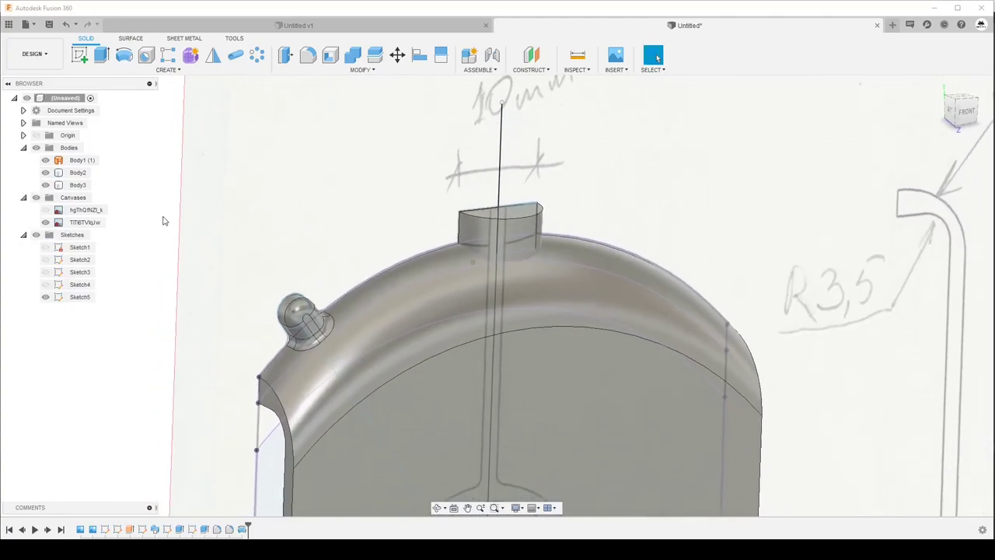
left_click(355, 56)
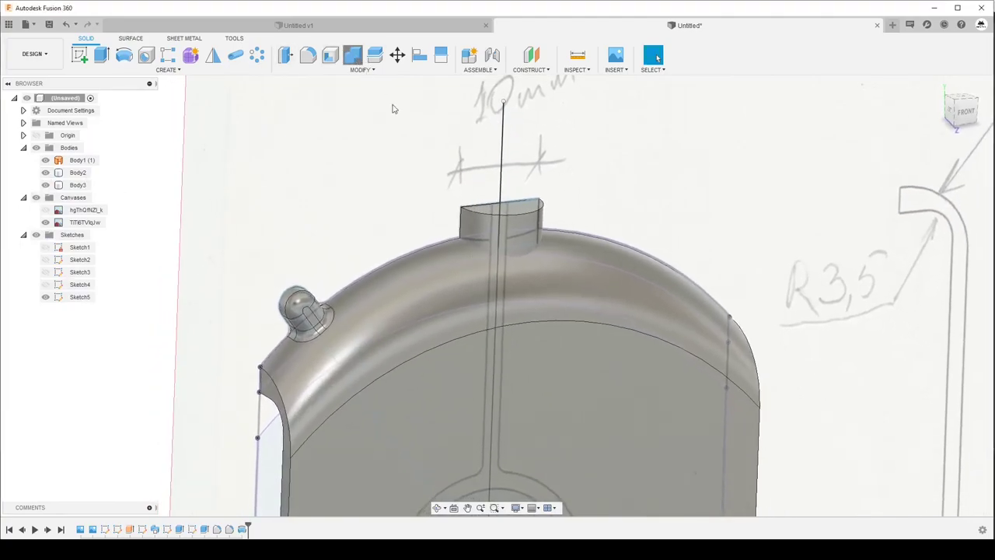
left_click(537, 270)
left_click(523, 233)
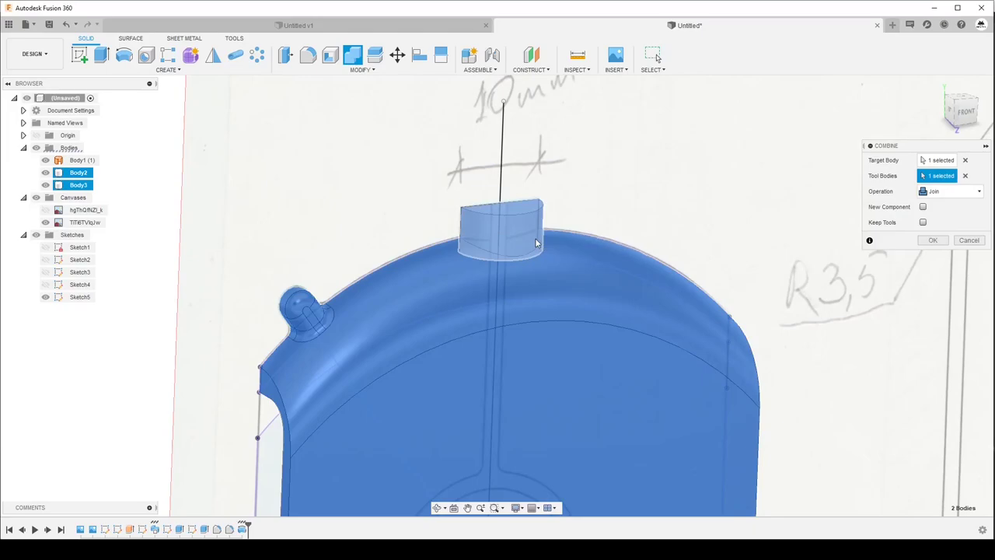
left_click(932, 240)
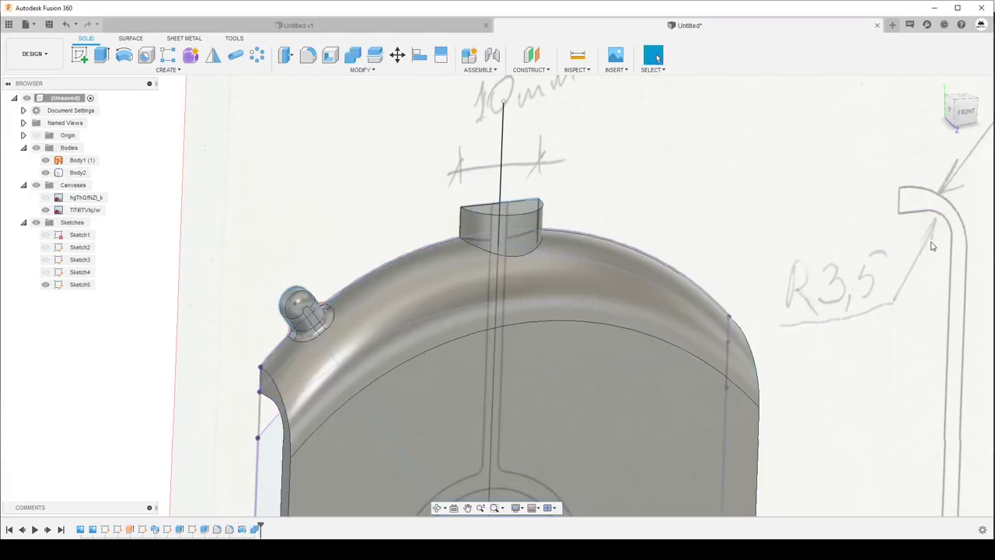
Zoom out and tilt the view to inspect the part, then hide Sketch5.
scroll(466, 260, "down", 3)
scroll(467, 260, "down", 3)
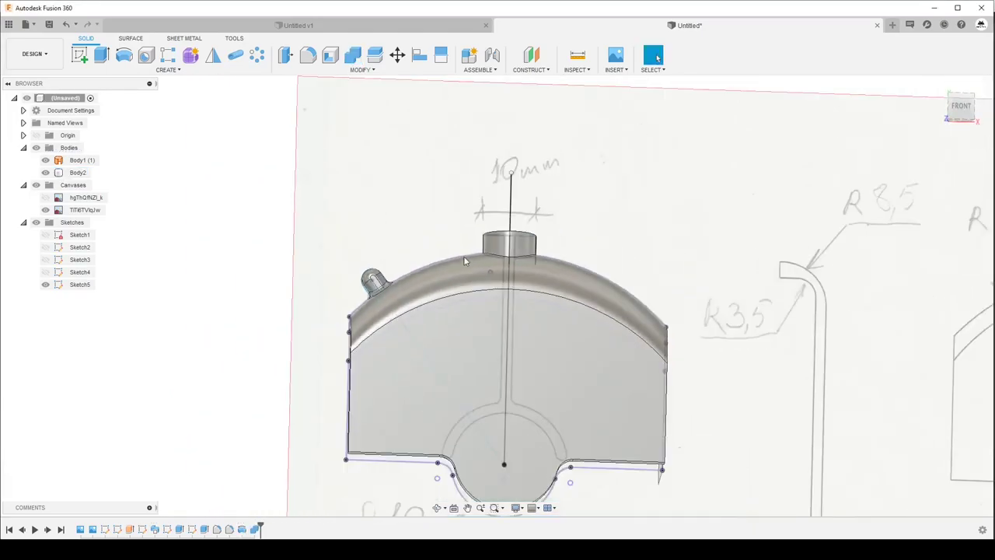
scroll(467, 260, "down", 3)
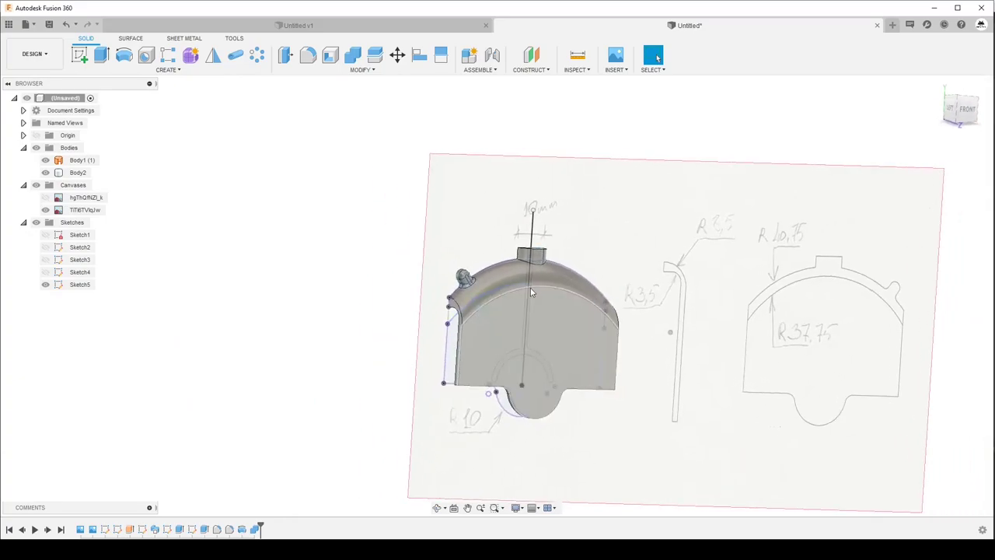
scroll(509, 288, "up", 5)
mouse_move(513, 305)
middle_mouse_down("shift")
mouse_move(591, 257)
mouse_move(383, 140)
middle_mouse_up("shift")
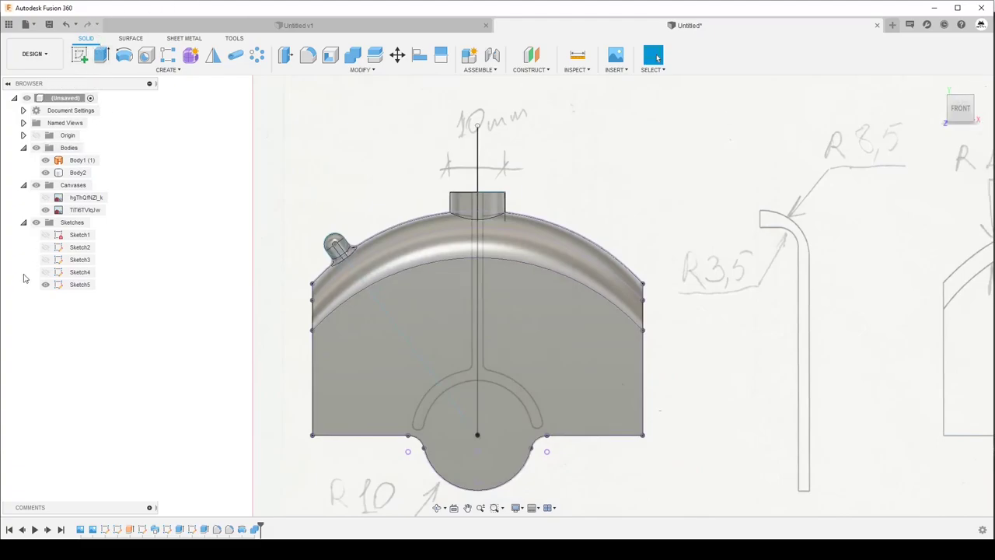
left_click(45, 285)
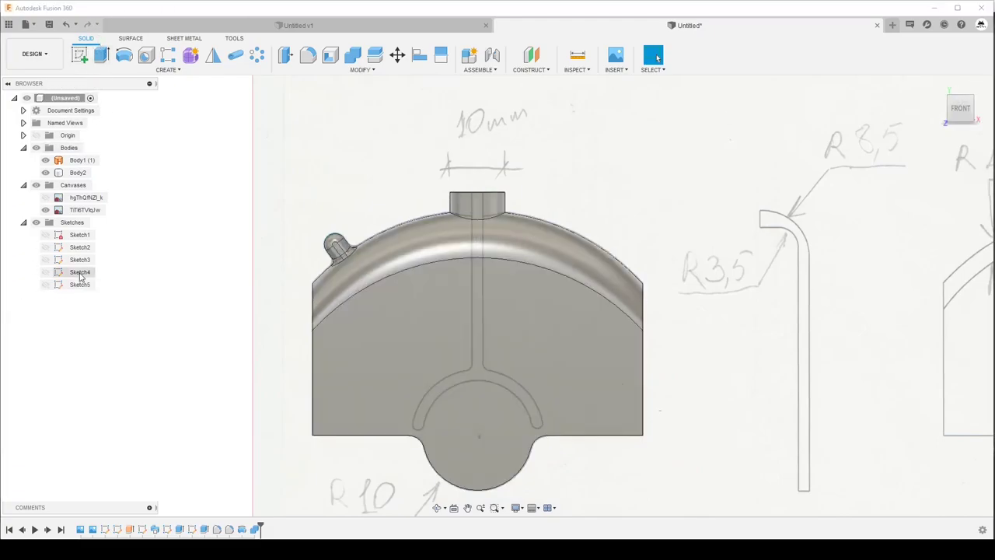
Create a new sketch on the part's front face and project that face's outline into it.
left_click(83, 56)
left_click(405, 348)
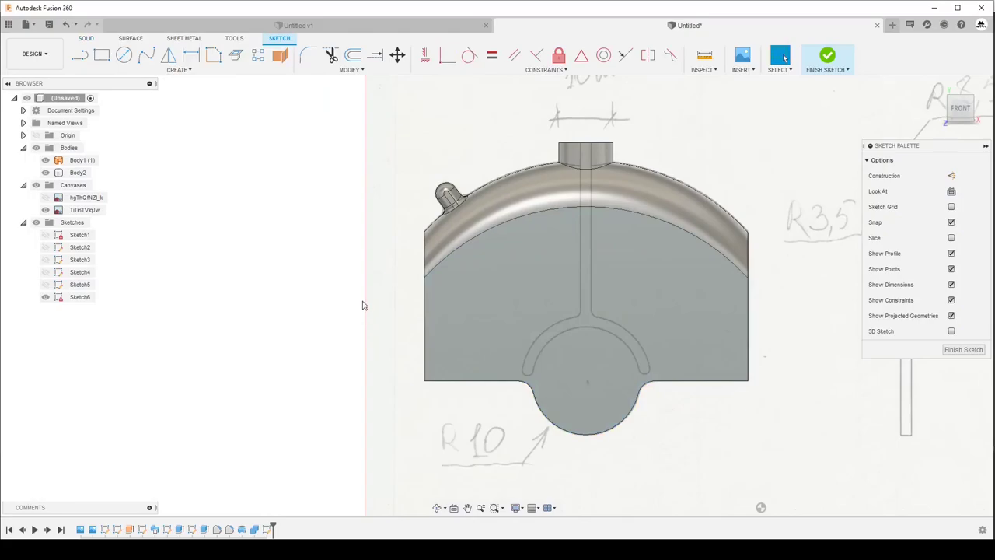
key("p")
left_click(684, 303)
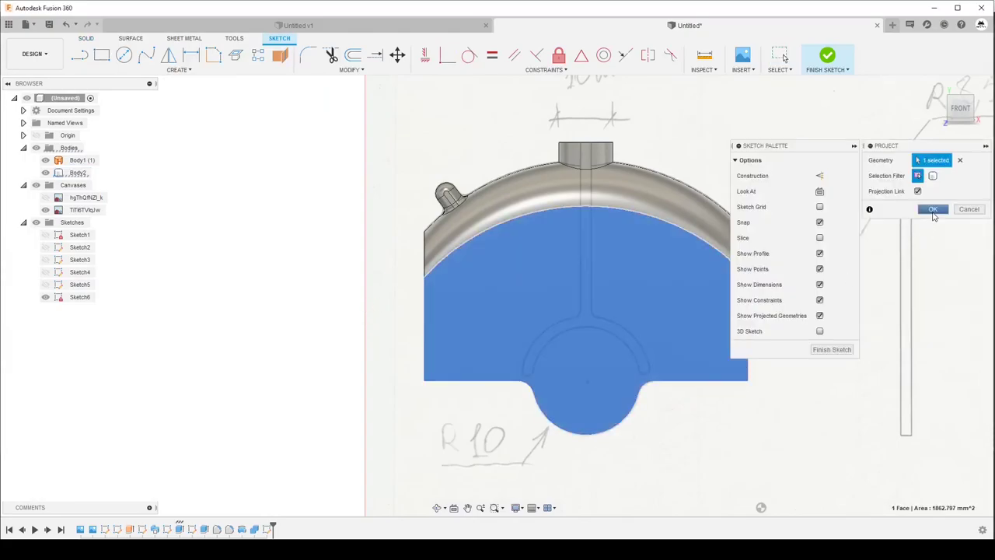
left_click(932, 212)
Project the top boss into the new sketch as well.
key("p")
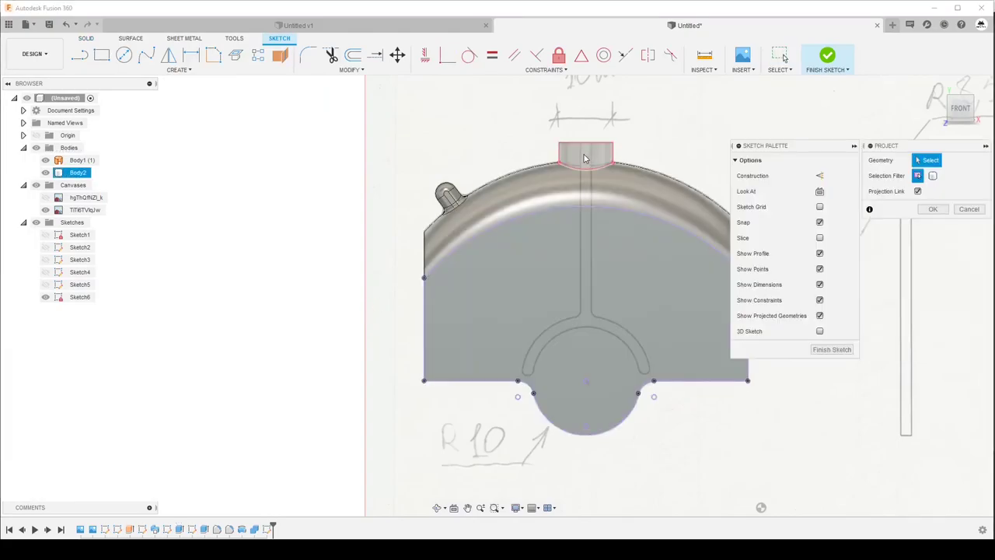
left_click(584, 159)
left_click(933, 209)
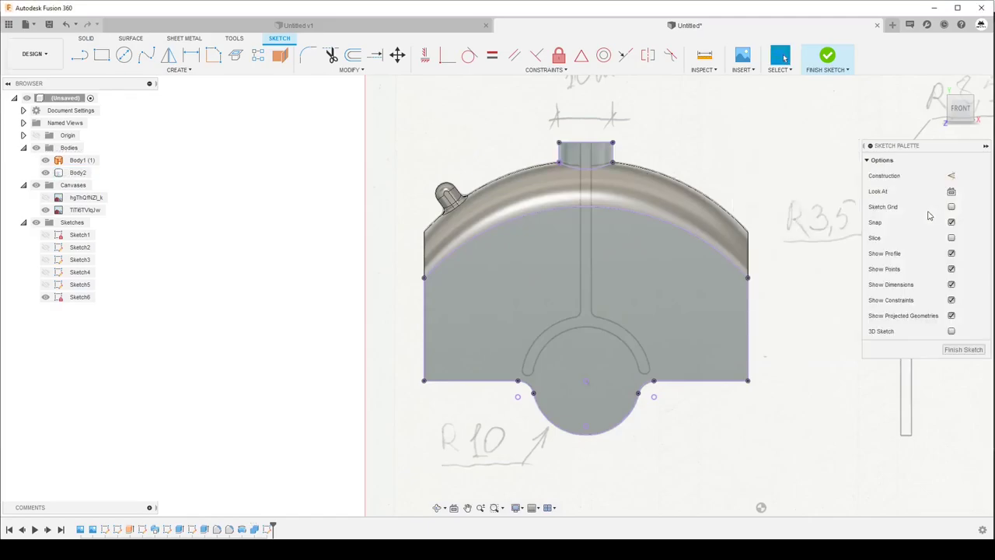
Draw a vertical centre line from the bottom edge midpoint up past the top boss.
left_click(83, 52)
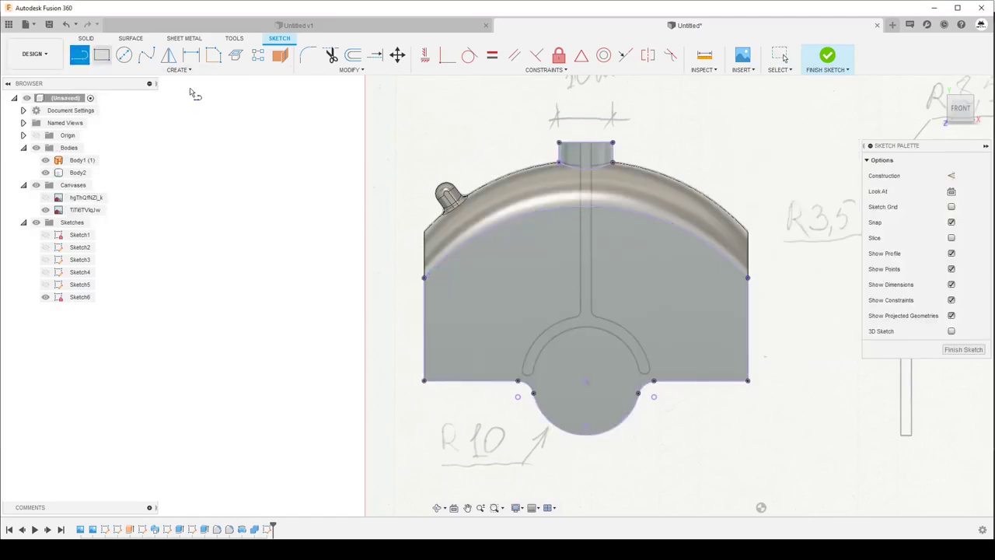
left_click(587, 381)
left_click(585, 99)
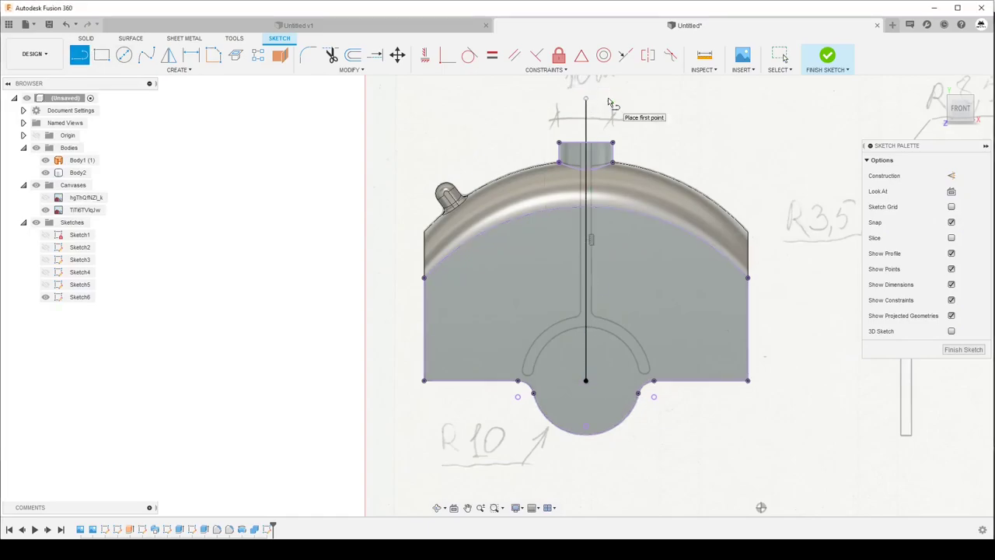
Offset the centre line by 1 mm on each side.
left_click(169, 56)
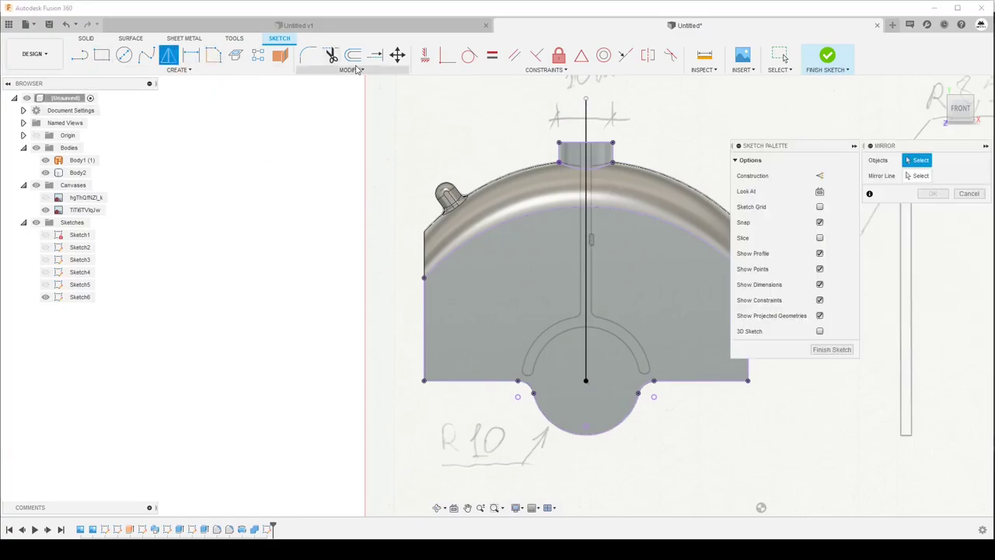
key("o")
left_click(586, 227)
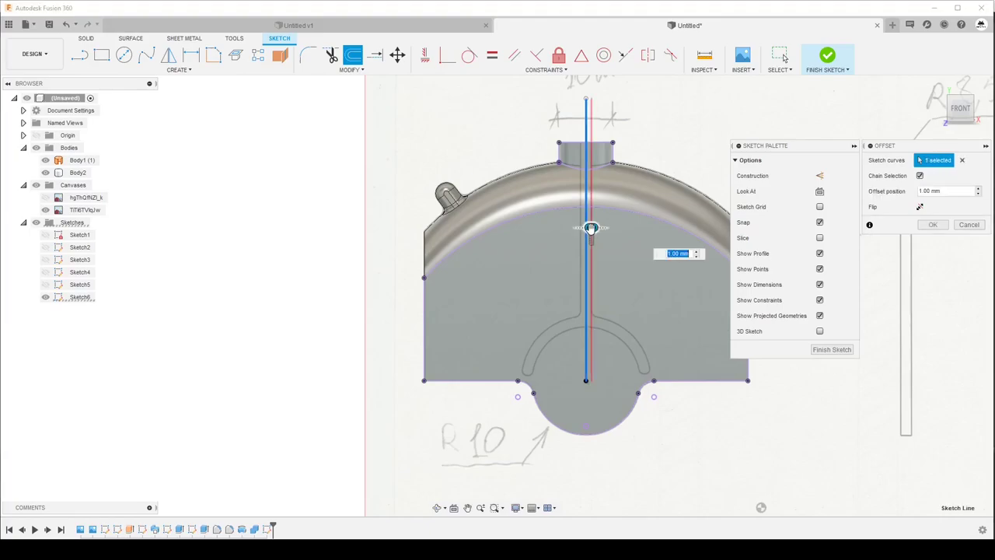
key("Return")
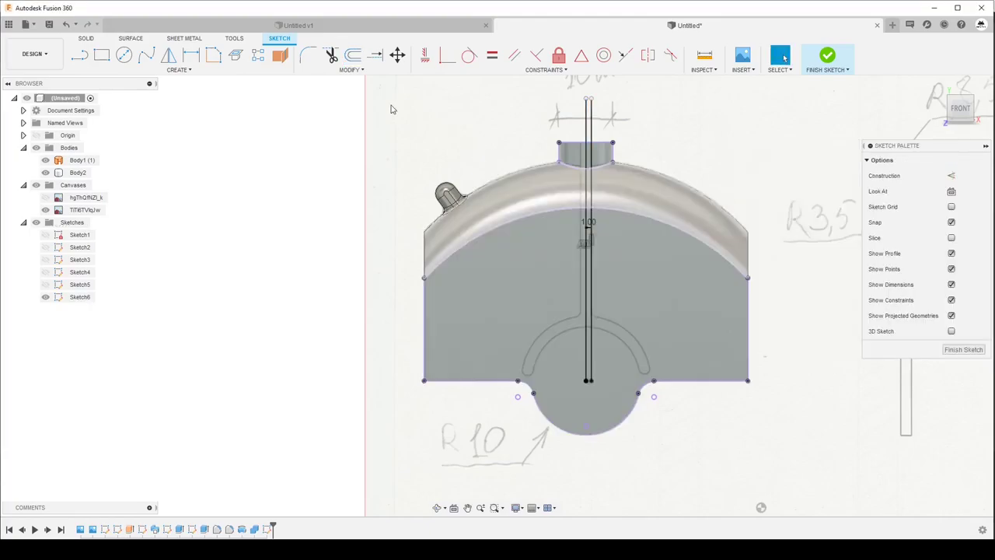
left_click(353, 55)
left_click(587, 270)
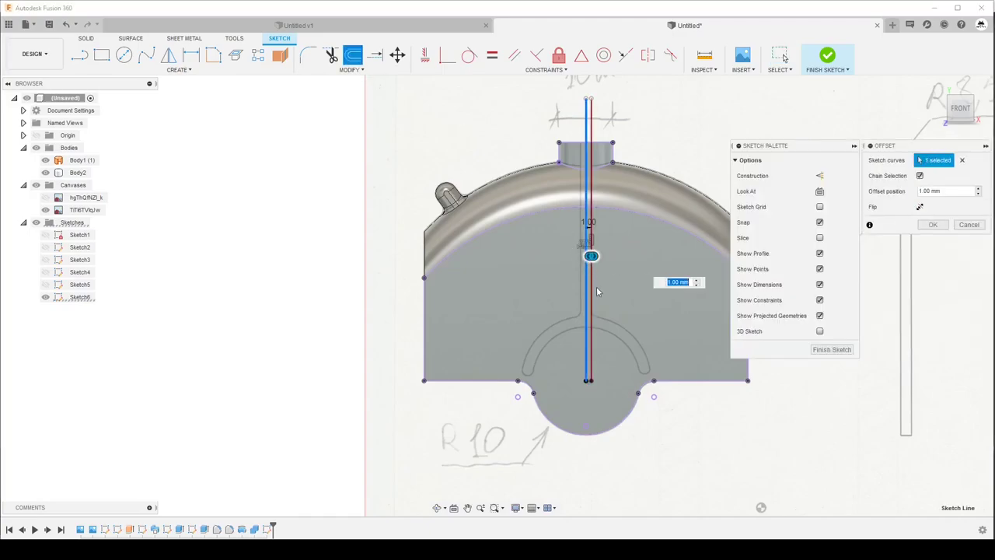
key("Return")
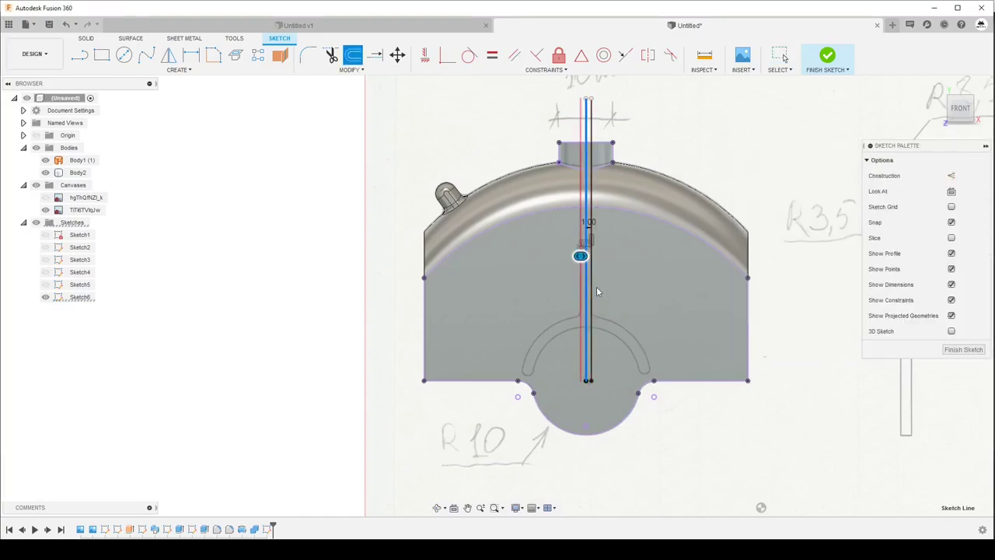
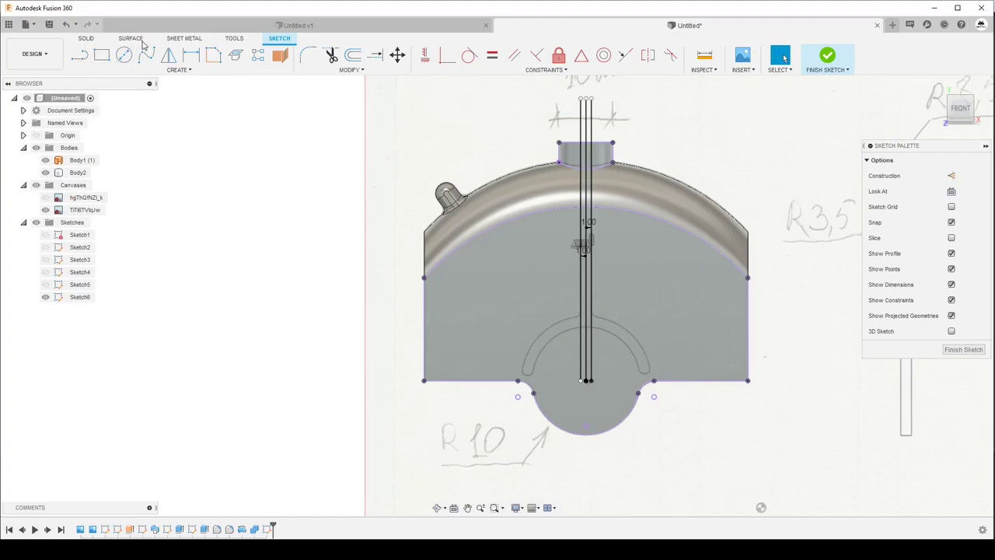
Draw a horizontal line from the left groove end's centre to the middle vertical line.
left_click(83, 56)
scroll(608, 401, "up", 3)
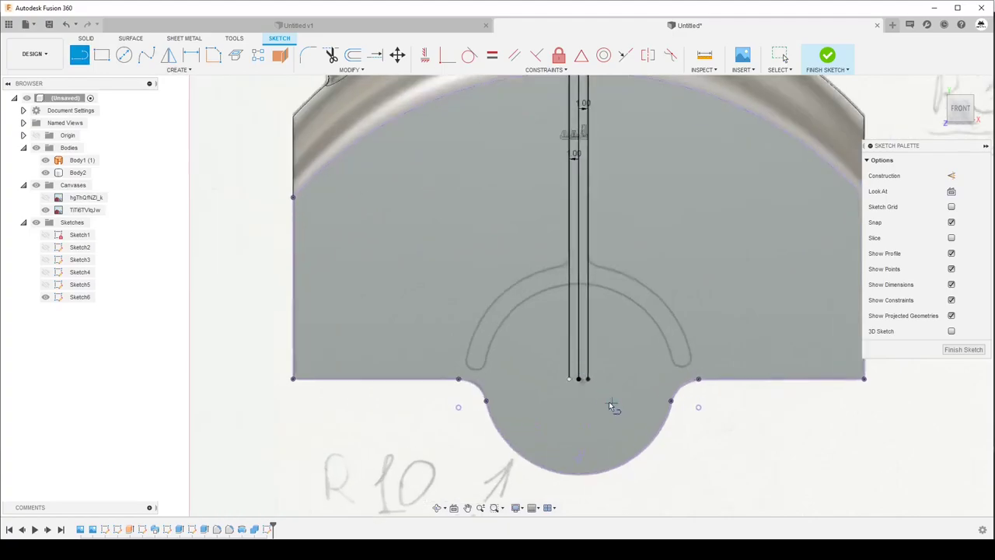
scroll(608, 401, "up", 2)
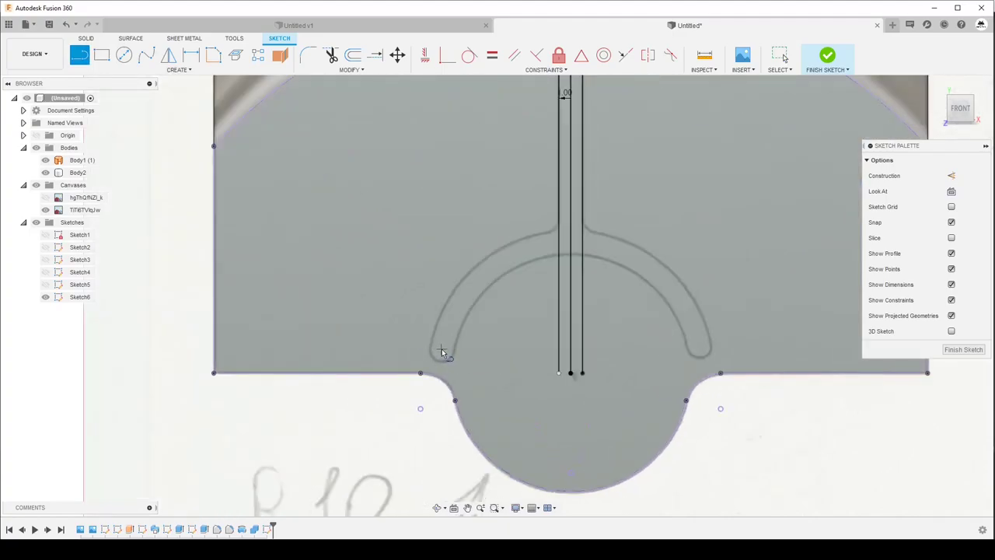
left_click(440, 349)
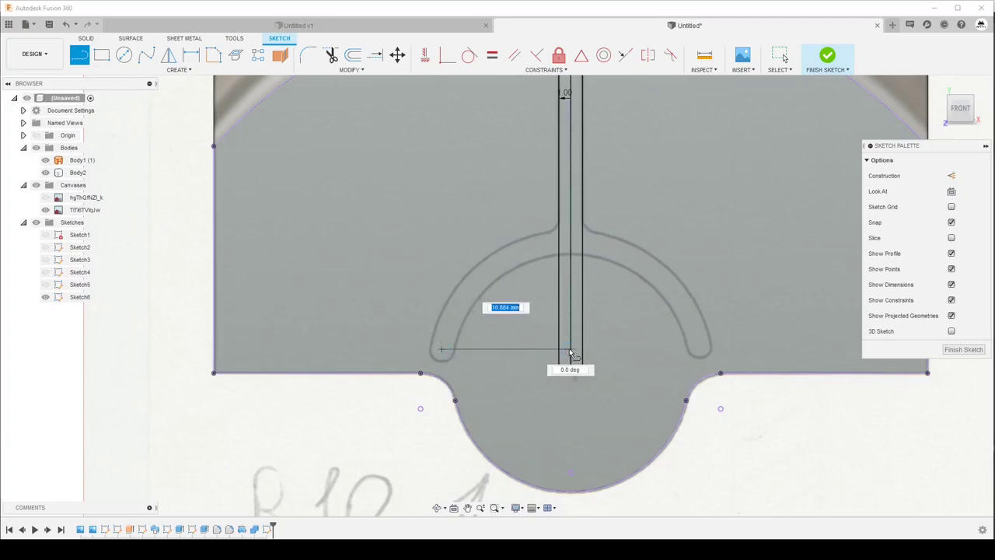
left_click(570, 350)
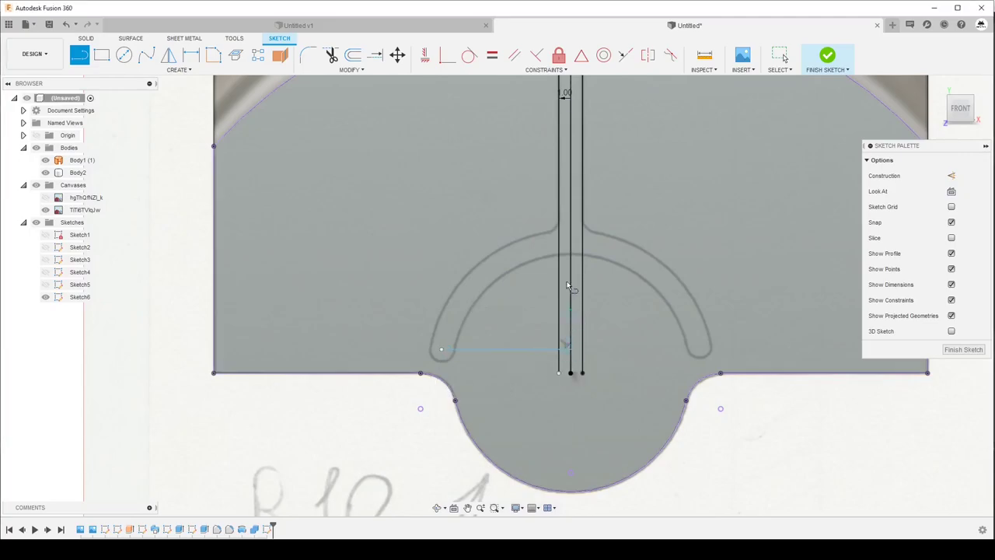
Mirror the line about the middle vertical line so it reaches the right groove end.
left_click(168, 54)
left_click(480, 349)
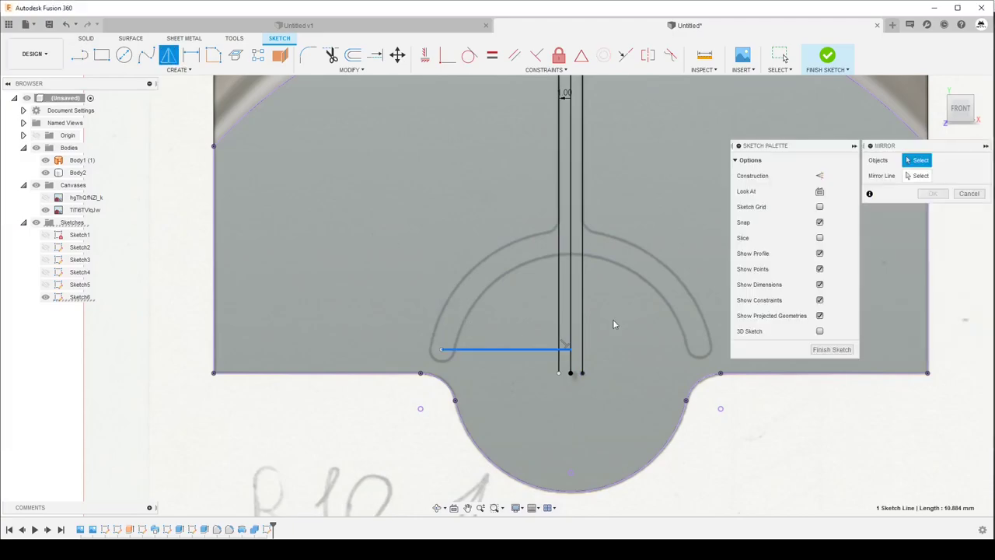
left_click(918, 177)
left_click(571, 298)
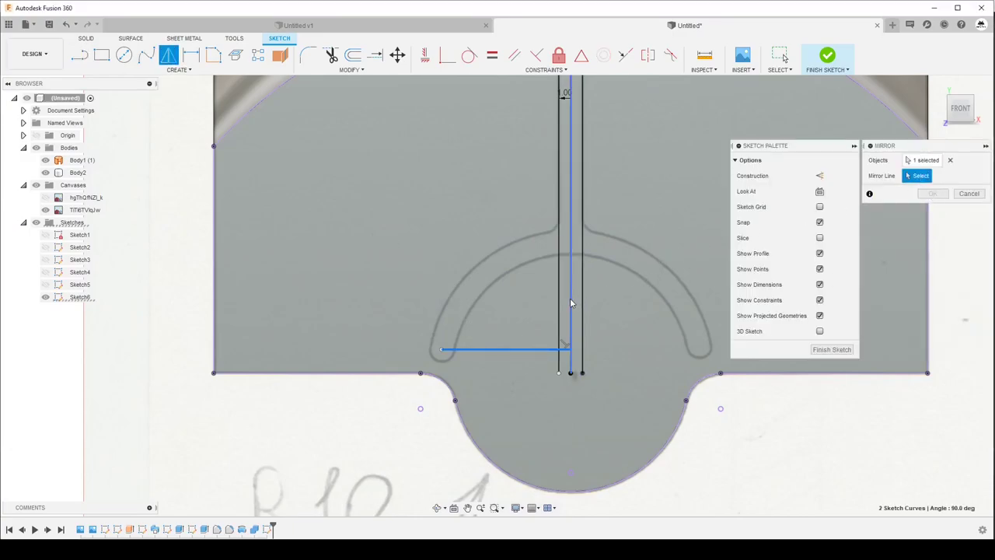
left_click(932, 194)
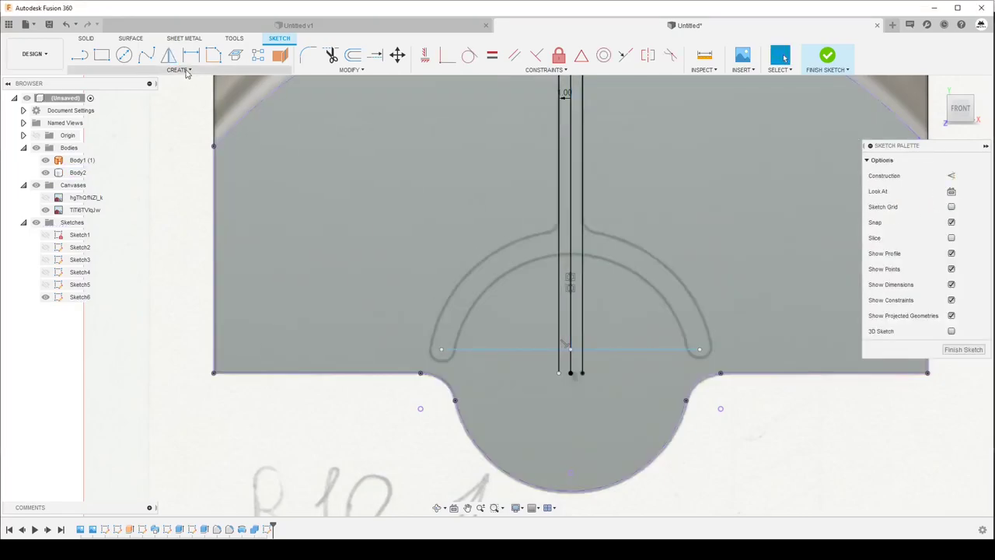
left_click(186, 71)
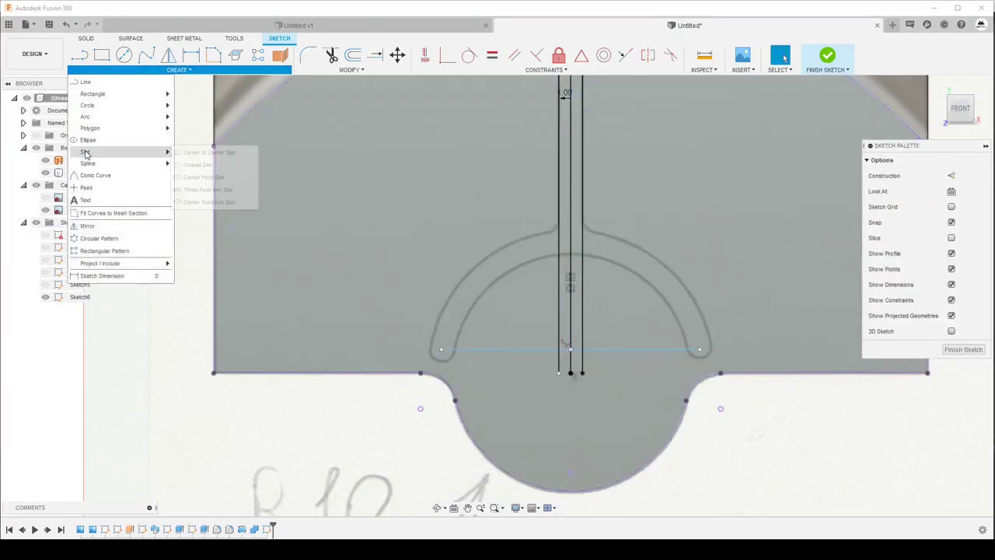
mouse_move(117, 152)
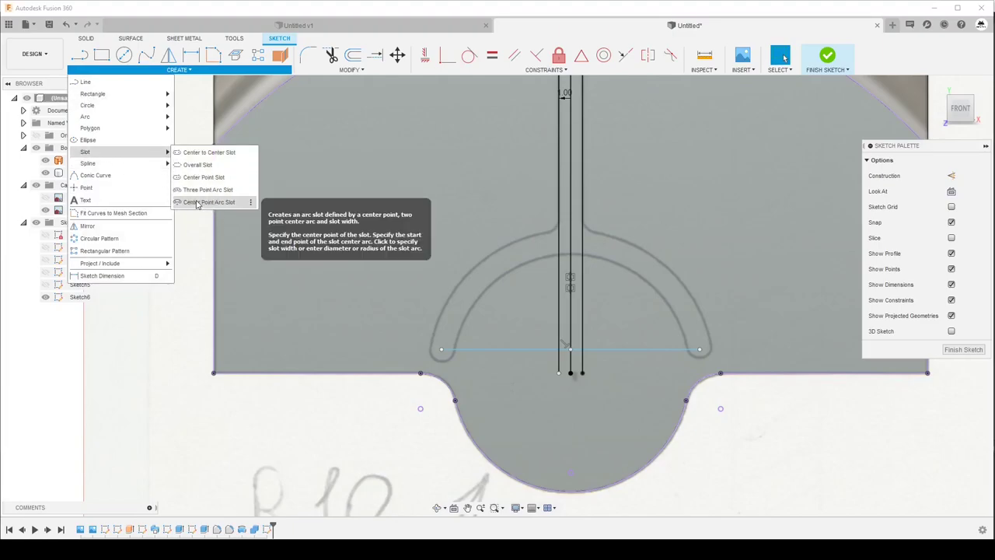
Sketch a centre-point arc slot centred on the line's midpoint, ending at both line endpoints, sized to the groove width.
left_click(197, 205)
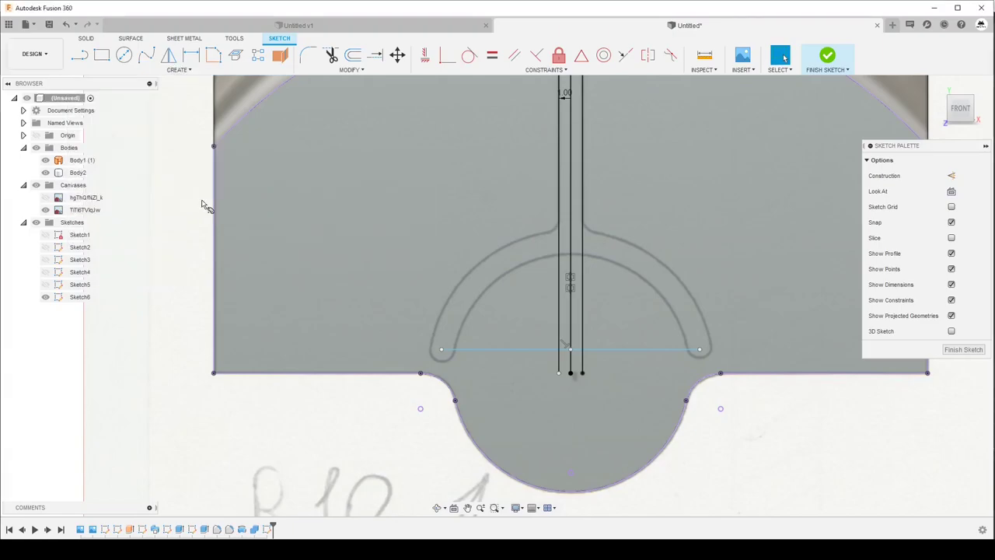
left_click(571, 374)
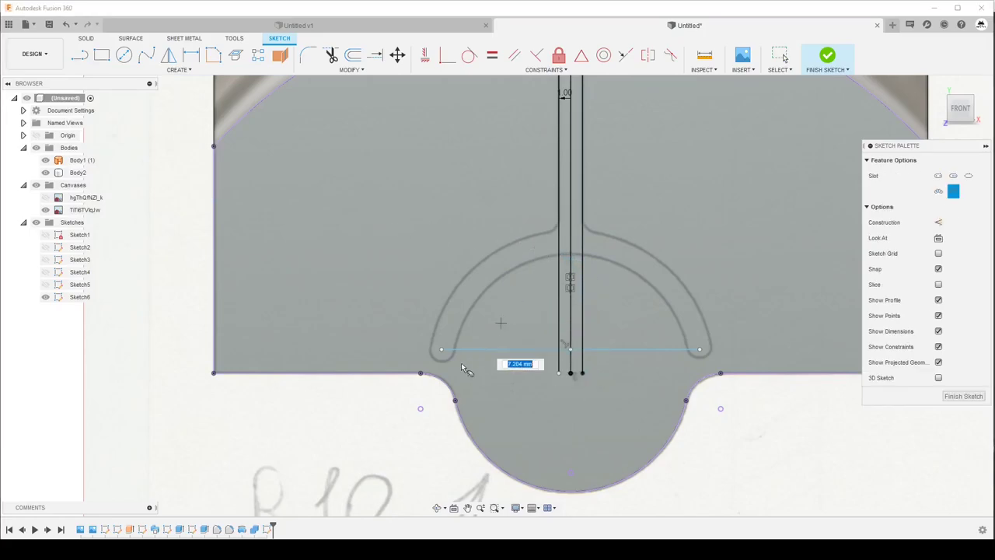
left_click(440, 351)
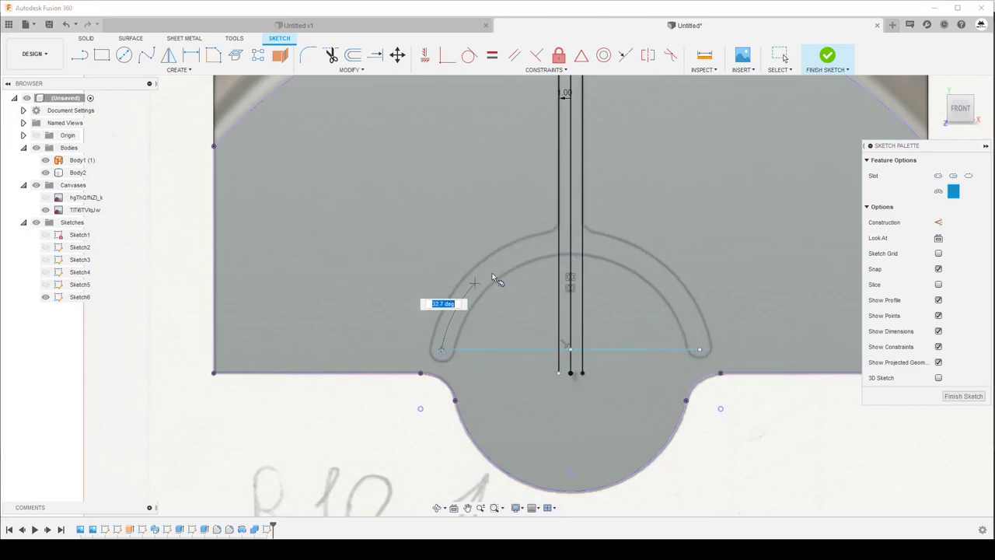
left_click(701, 351)
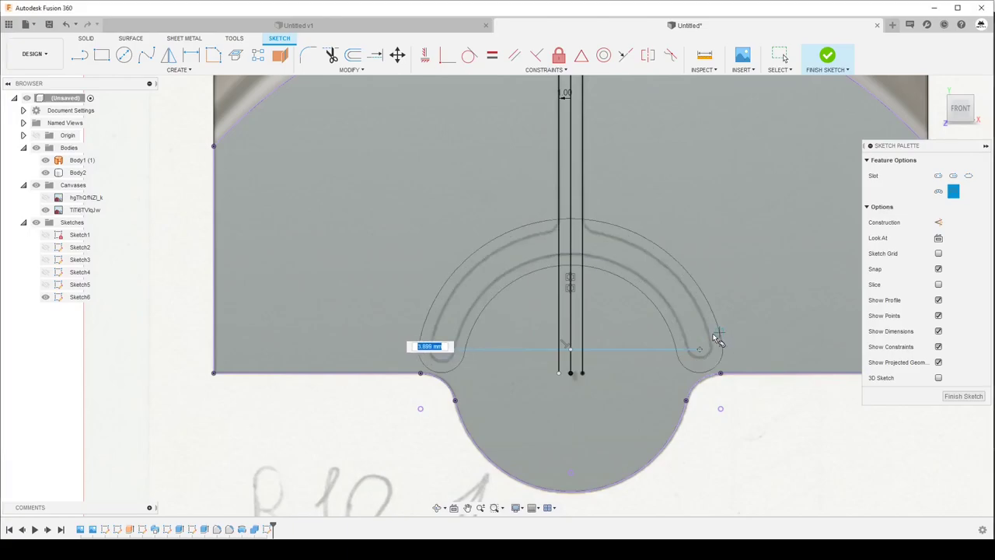
left_click(760, 319)
key("Escape")
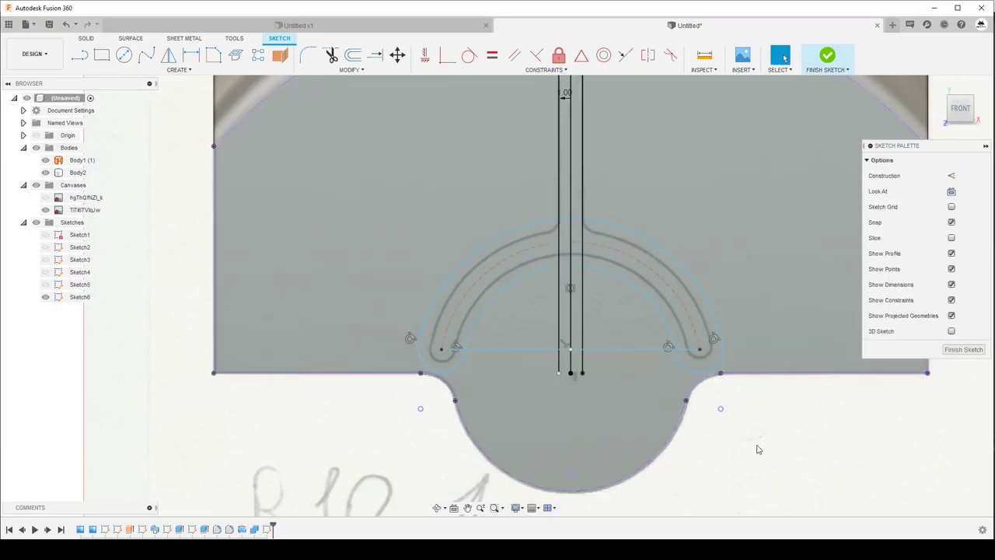
key("d")
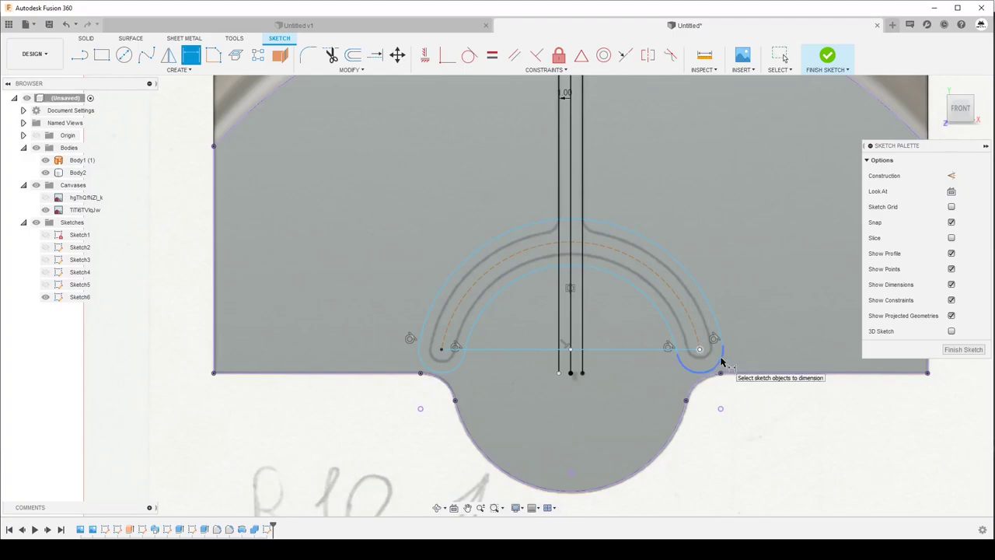
Dimension the slot's end arc radius to 1 mm.
left_click(720, 360)
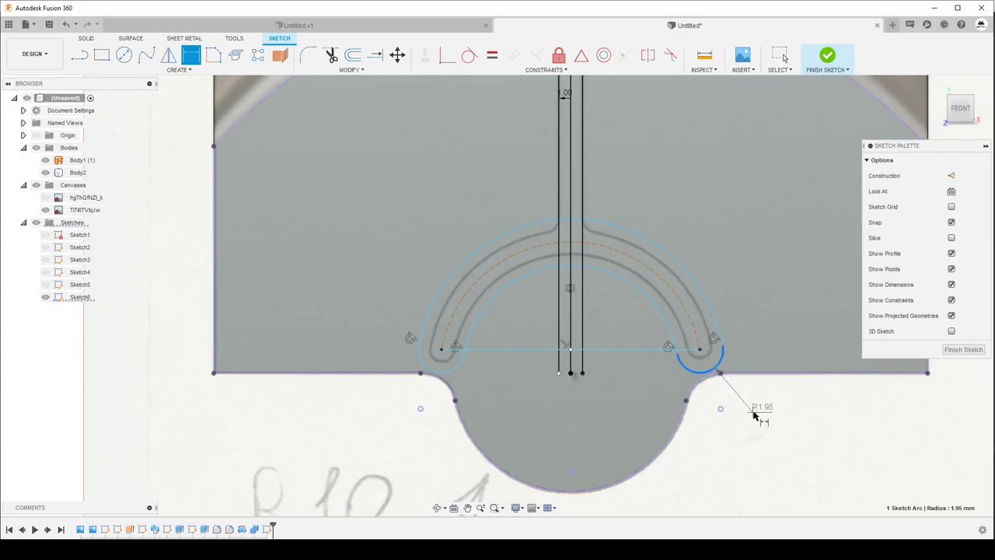
left_click(754, 414)
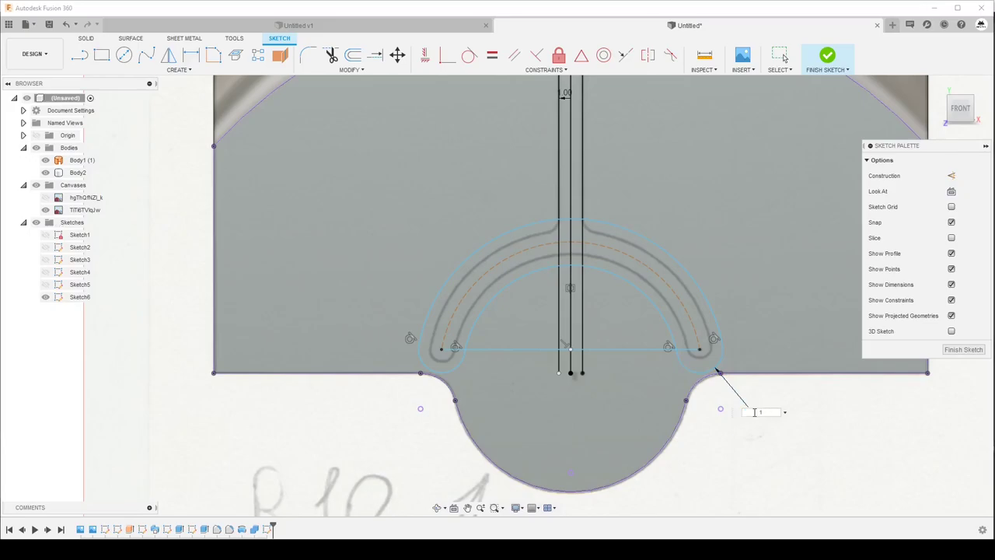
key("Return")
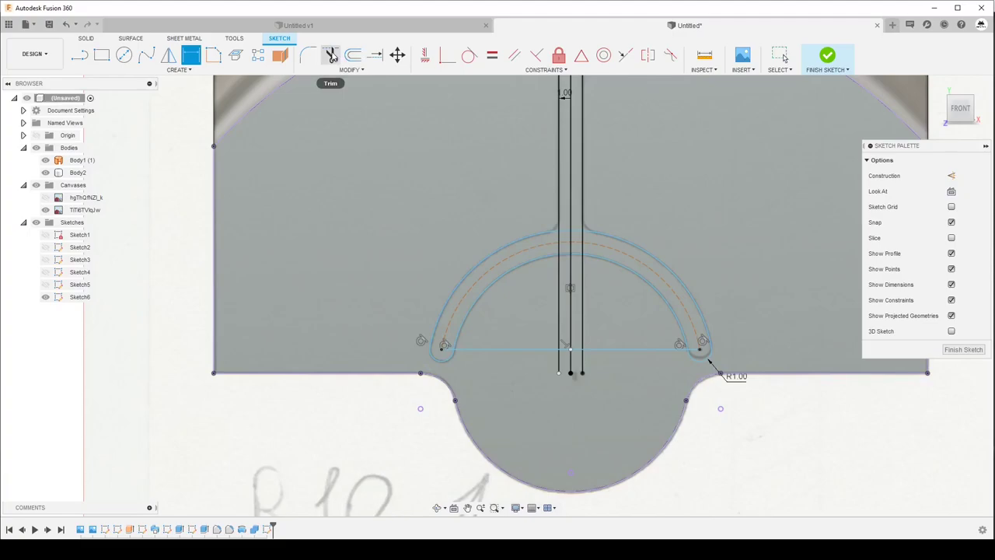
Trim the centre and vertical lines crossing the groove, then finish the sketch.
left_click(331, 56)
scroll(566, 231, "up", 4)
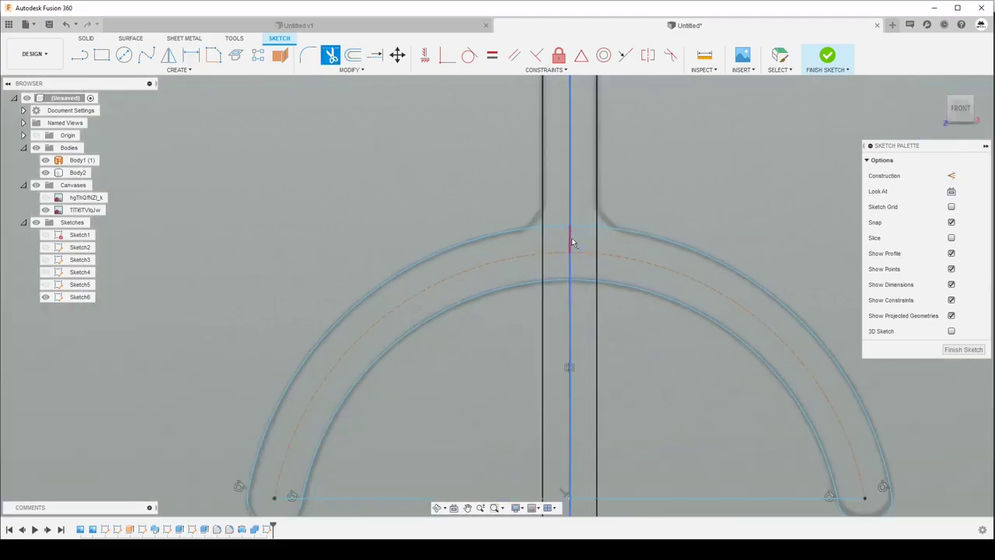
left_click(548, 218)
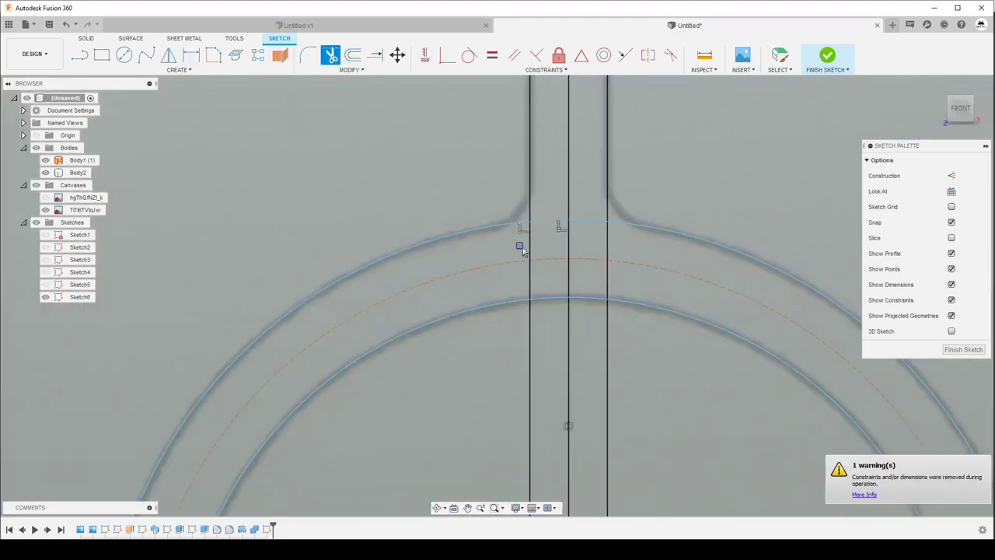
left_click(521, 248)
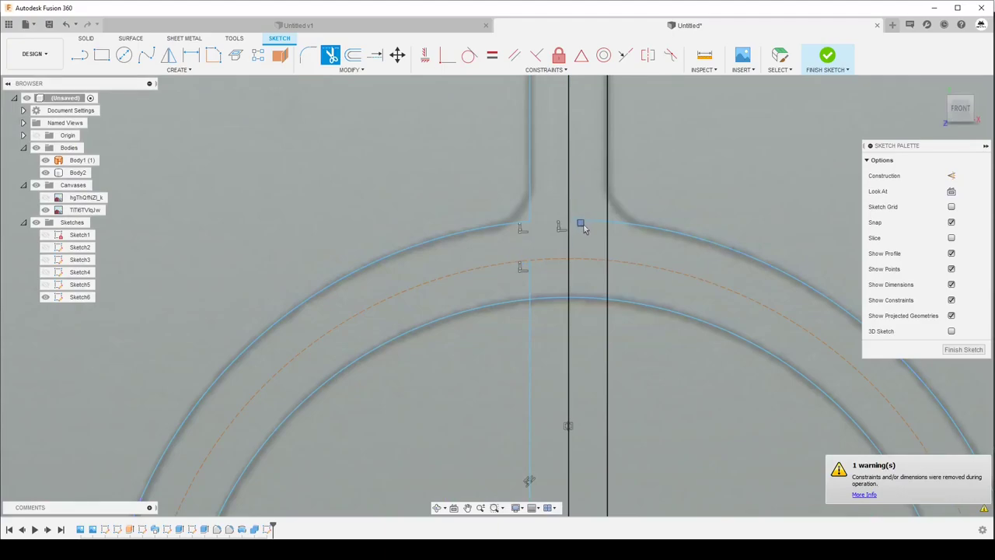
left_click(607, 249)
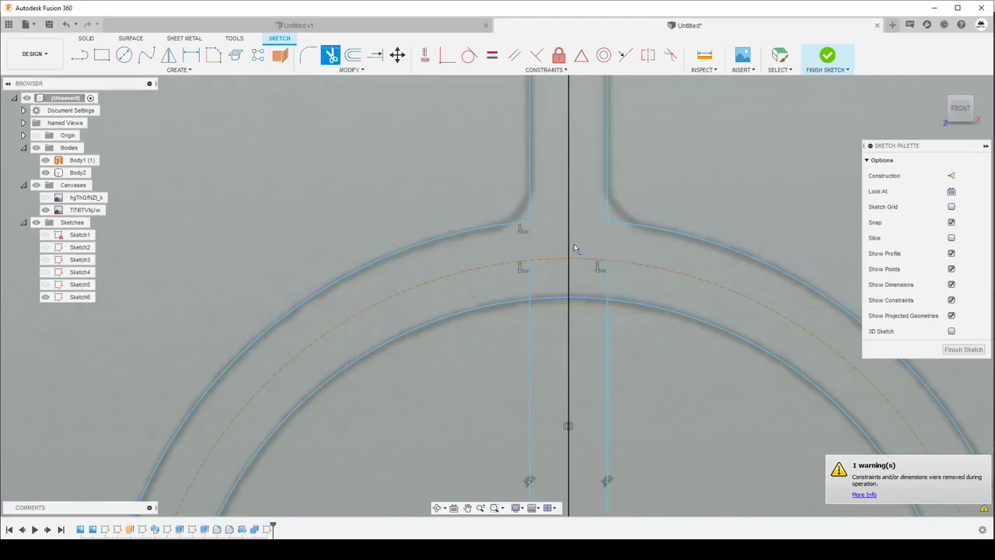
left_click(575, 242)
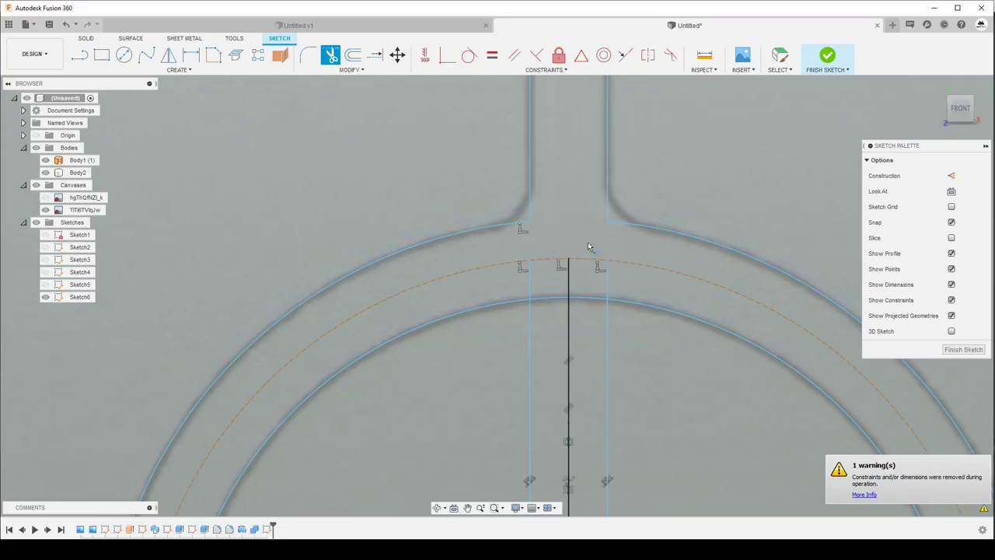
scroll(587, 242, "down", 2)
scroll(613, 296, "down", 3)
scroll(620, 385, "down", 2)
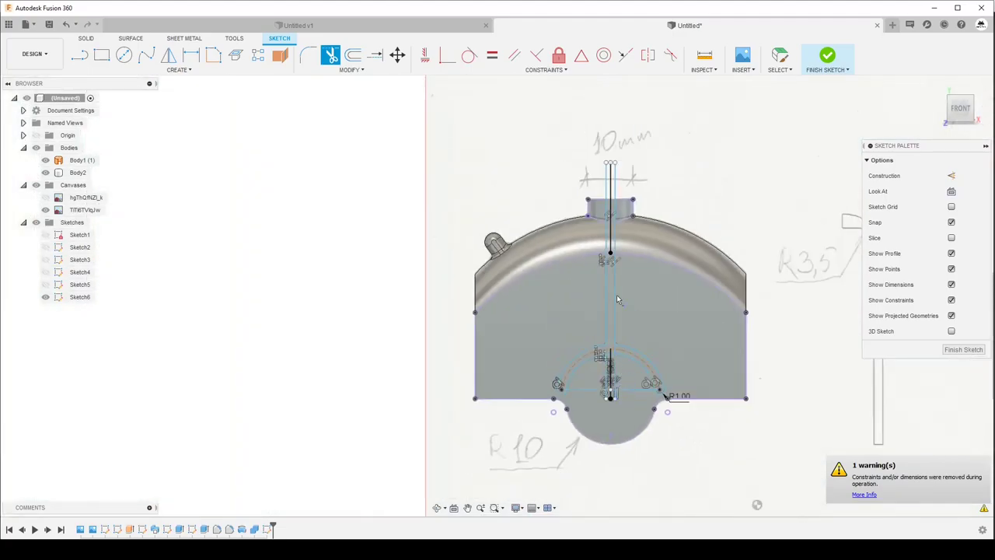
scroll(618, 209, "up", 3)
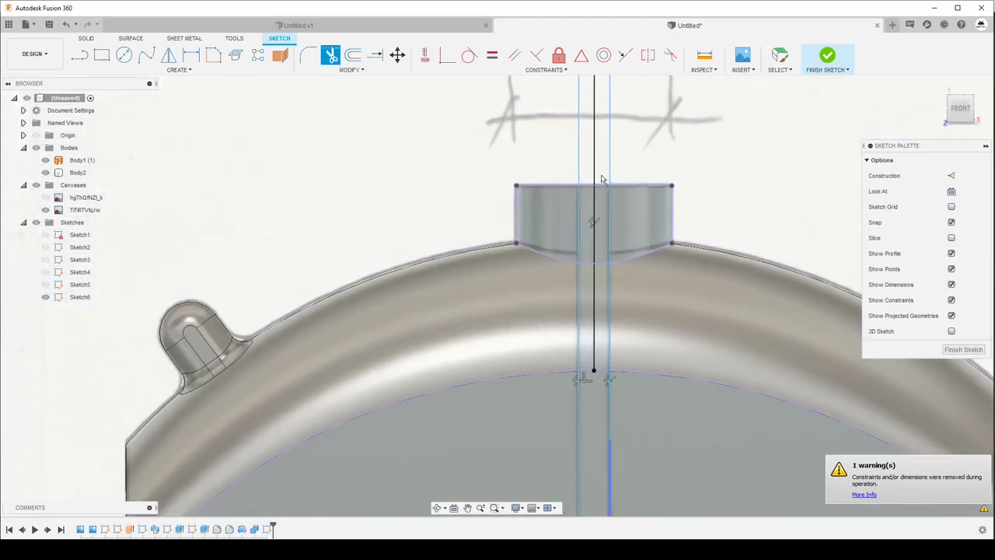
scroll(692, 233, "down", 1)
left_click(963, 349)
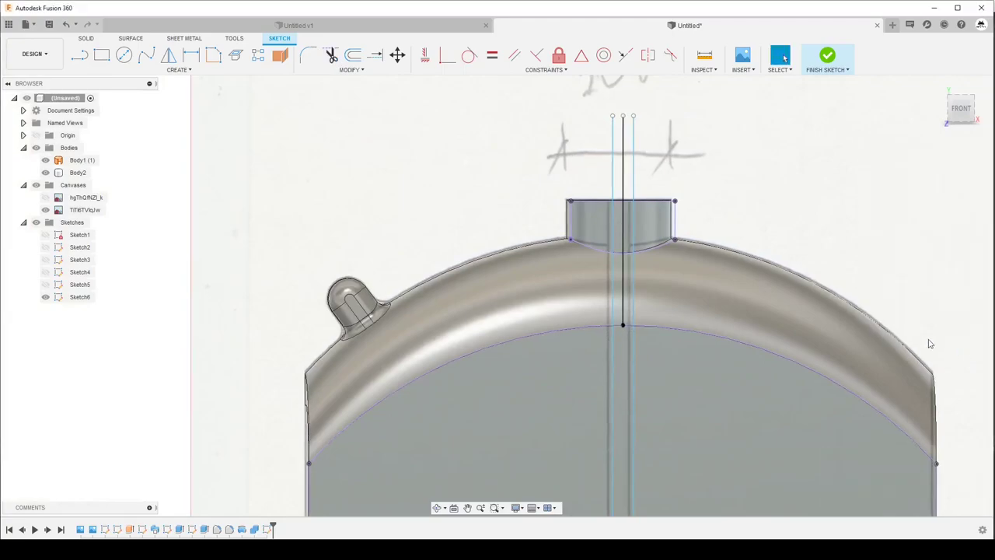
Extrude the slot and its top profiles 11 mm as a new surface body.
middle_click_drag(614, 237, 589, 156, "shift")
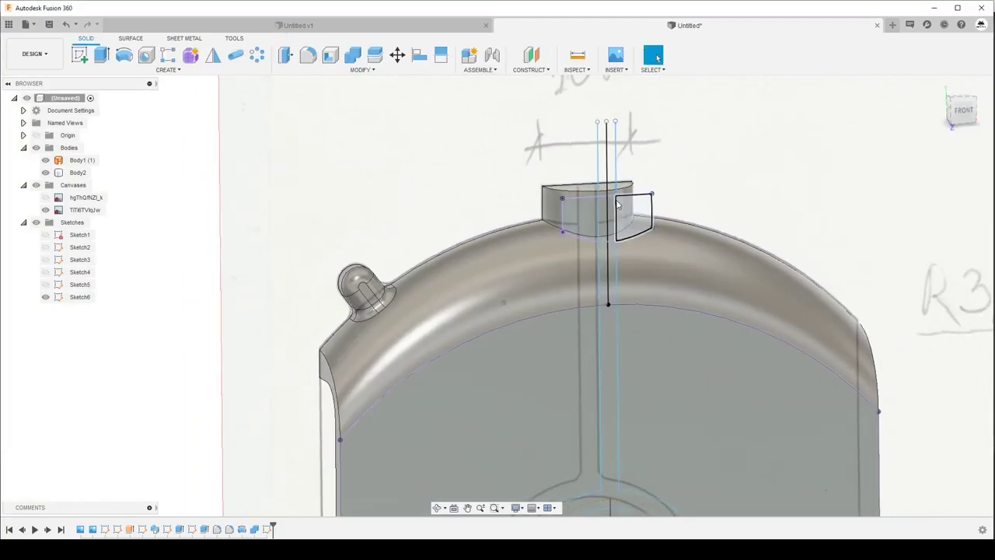
scroll(589, 156, "down", 3)
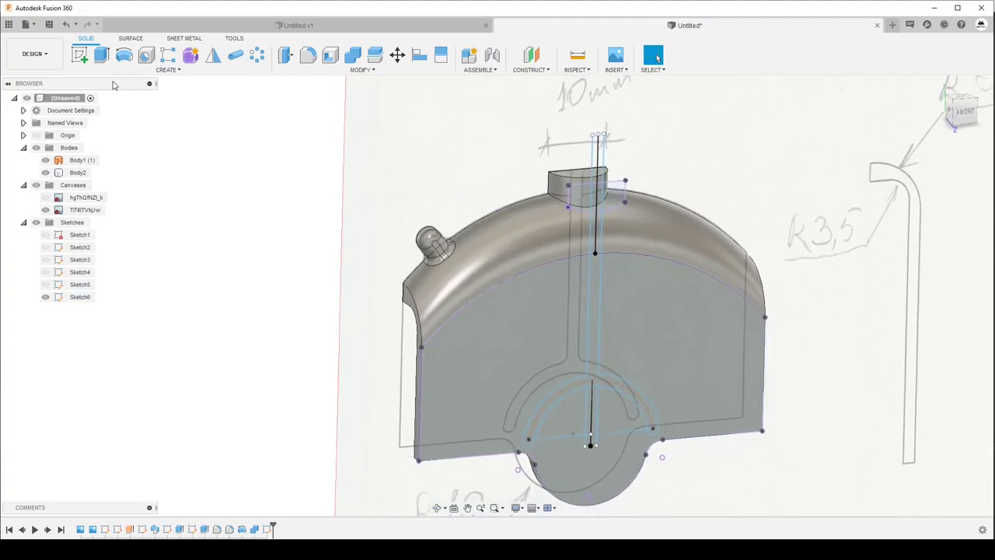
left_click(129, 41)
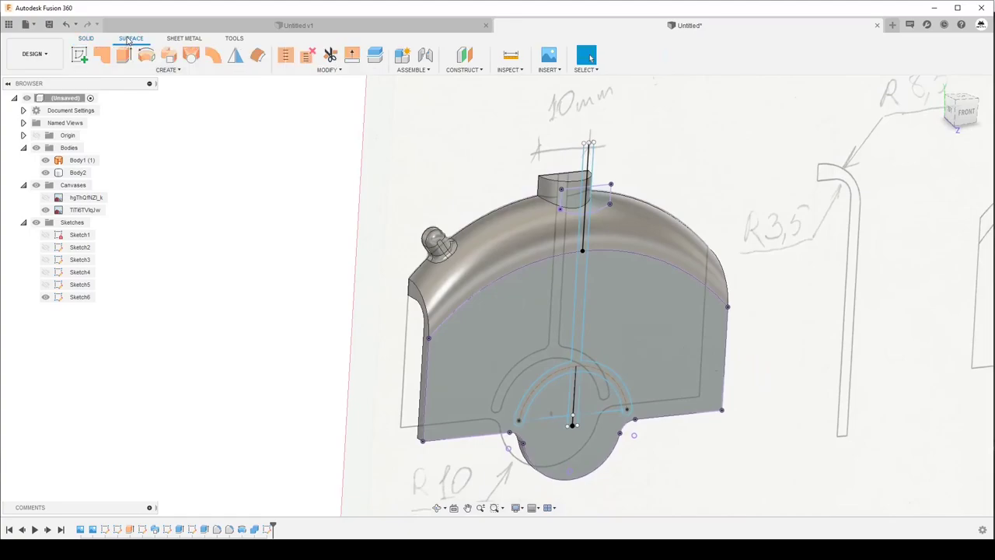
left_click(124, 54)
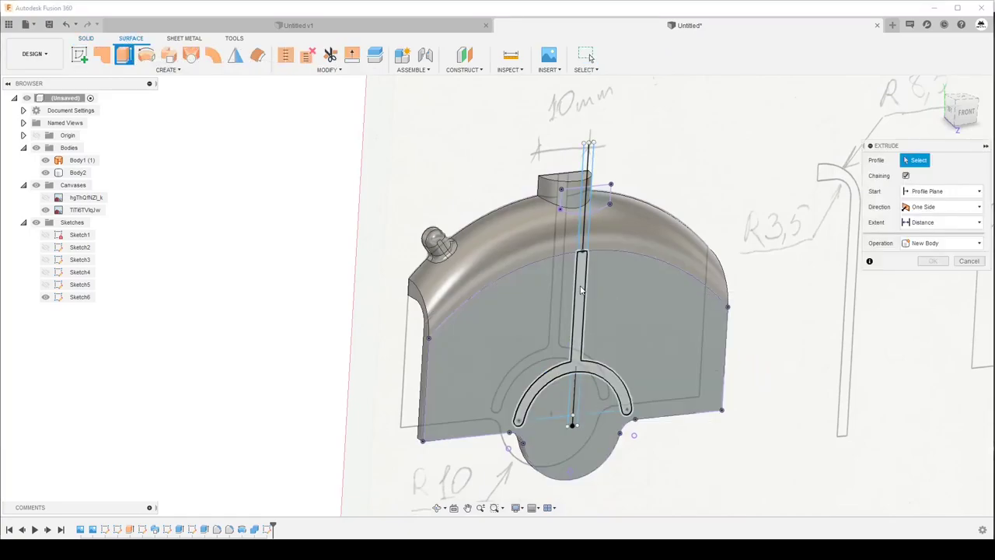
left_click(581, 289)
scroll(586, 276, "up", 3)
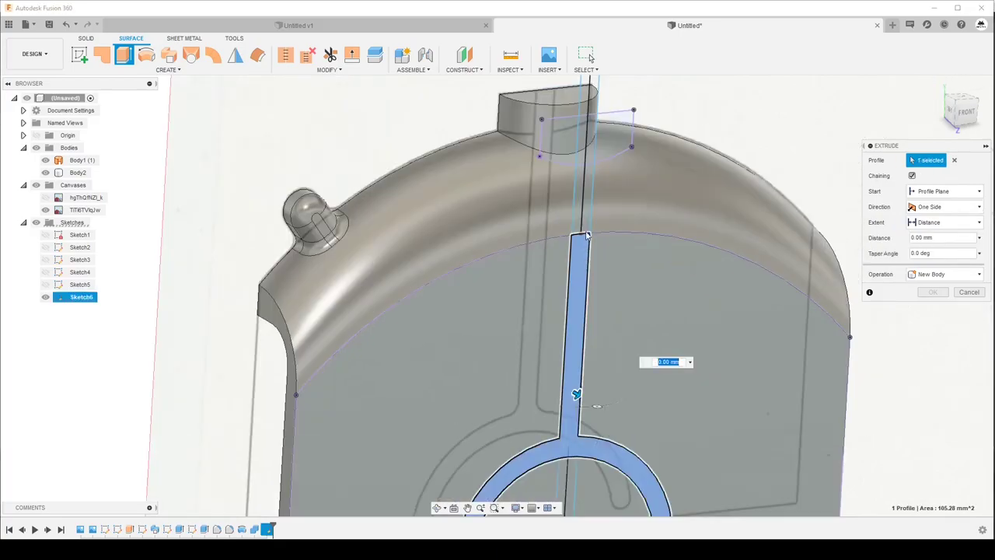
left_click(587, 177)
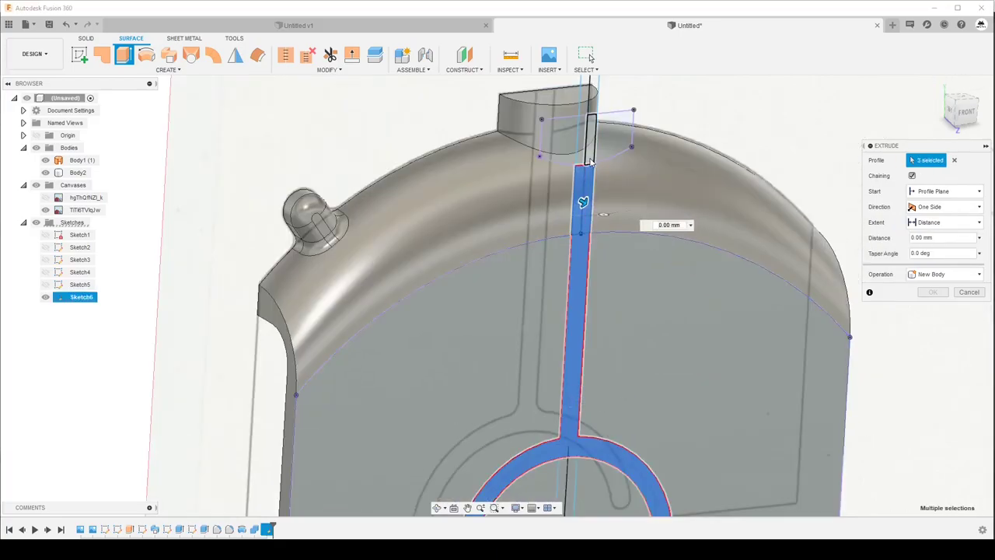
left_click(589, 136)
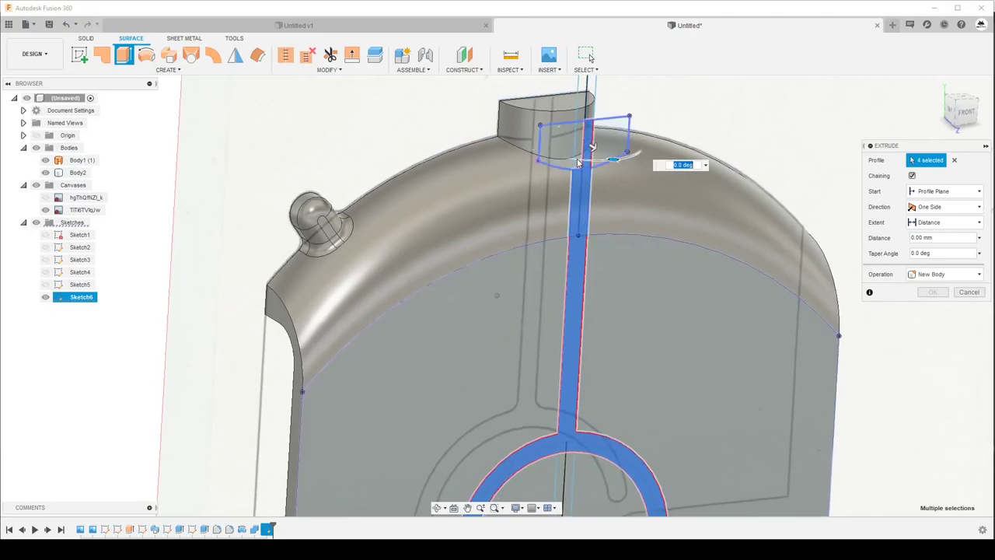
left_click(578, 162)
scroll(578, 163, "down", 5)
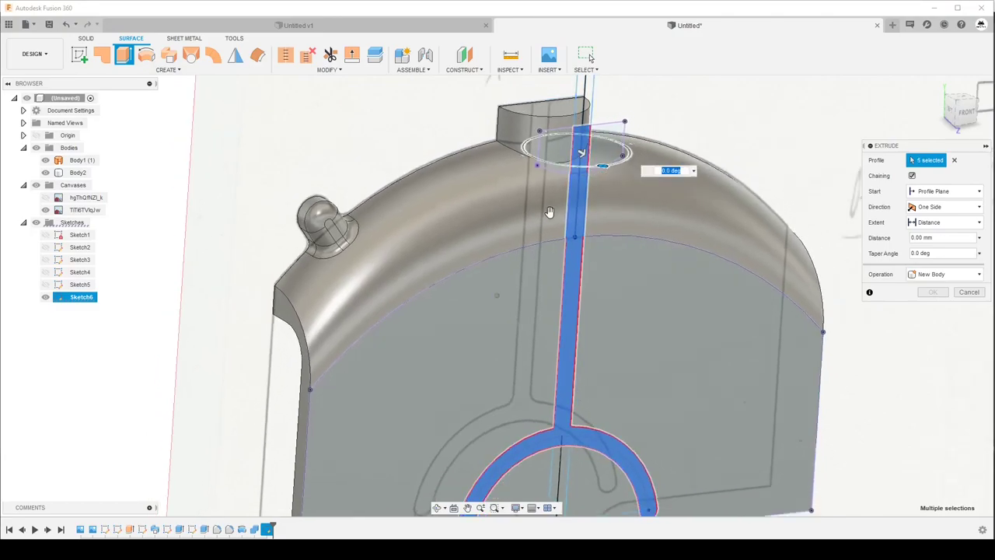
left_click_drag(568, 184, 611, 207)
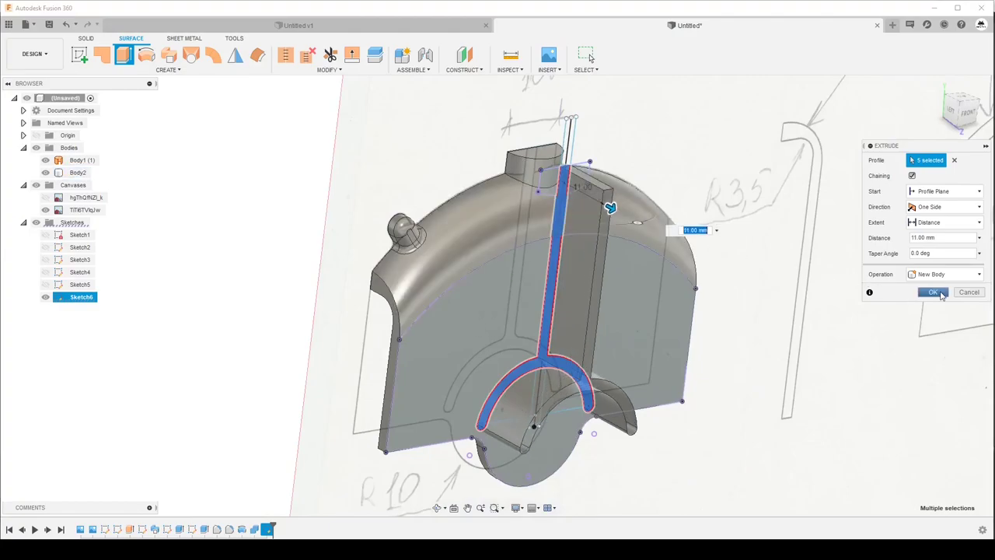
left_click(934, 292)
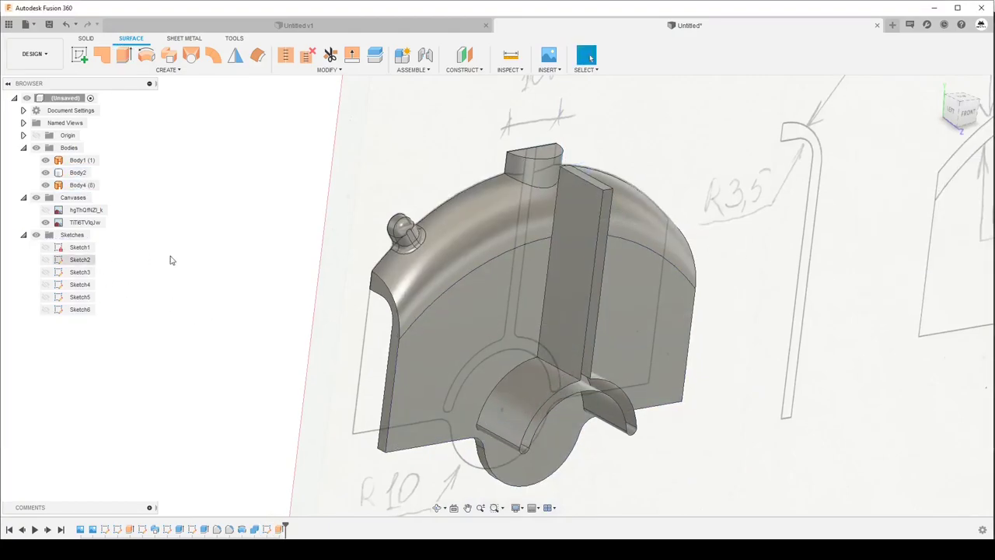
Delete the top face of the extruded rib.
mouse_move(303, 260)
middle_mouse_down("shift")
mouse_move(587, 278)
mouse_move(500, 299)
mouse_move(605, 290)
mouse_move(588, 183)
mouse_move(599, 201)
middle_mouse_up("shift")
scroll(595, 198, "up", 2)
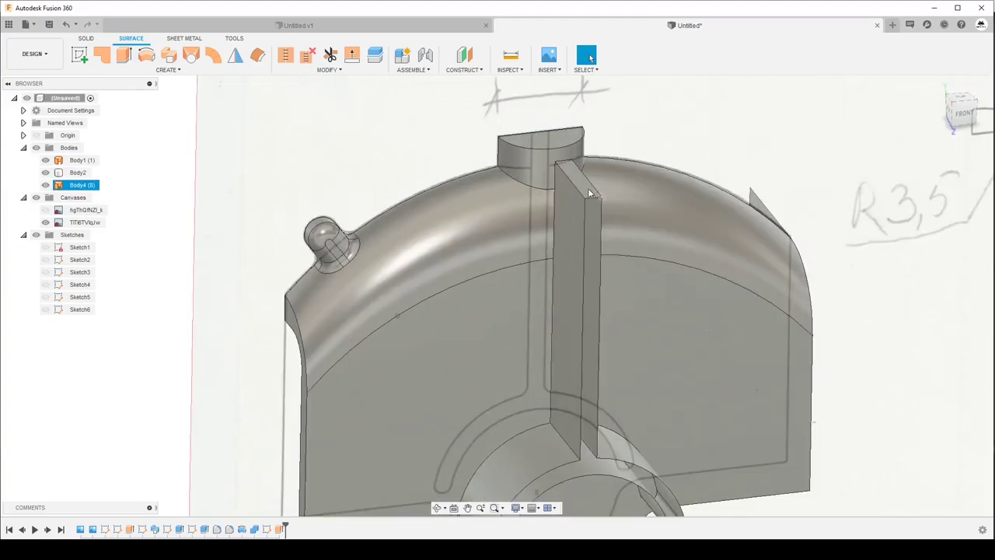
scroll(587, 188, "up", 2)
left_click(578, 178)
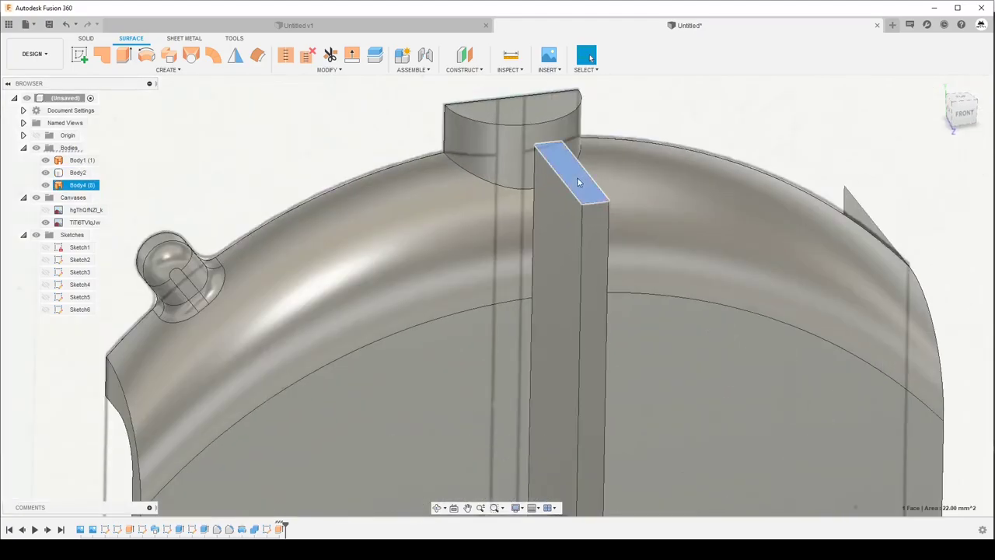
key("Delete")
mouse_move(577, 178)
middle_mouse_down("shift")
mouse_move(535, 166)
mouse_move(373, 171)
mouse_move(327, 140)
middle_mouse_up("shift")
left_click(84, 38)
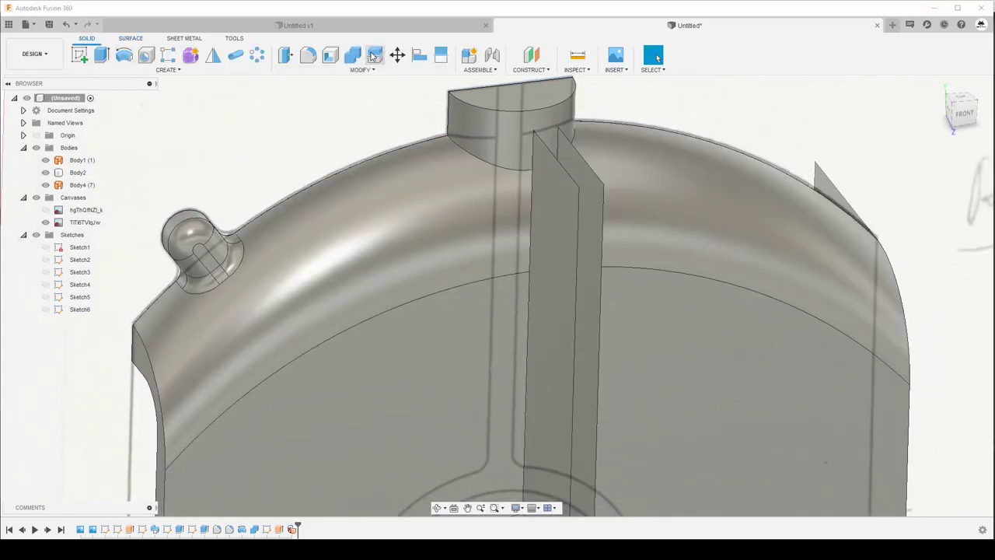
Split Body2 with the Body4 rib sheet, extending the splitting tool through the body.
left_click(374, 55)
scroll(433, 162, "down", 2)
scroll(433, 163, "down", 2)
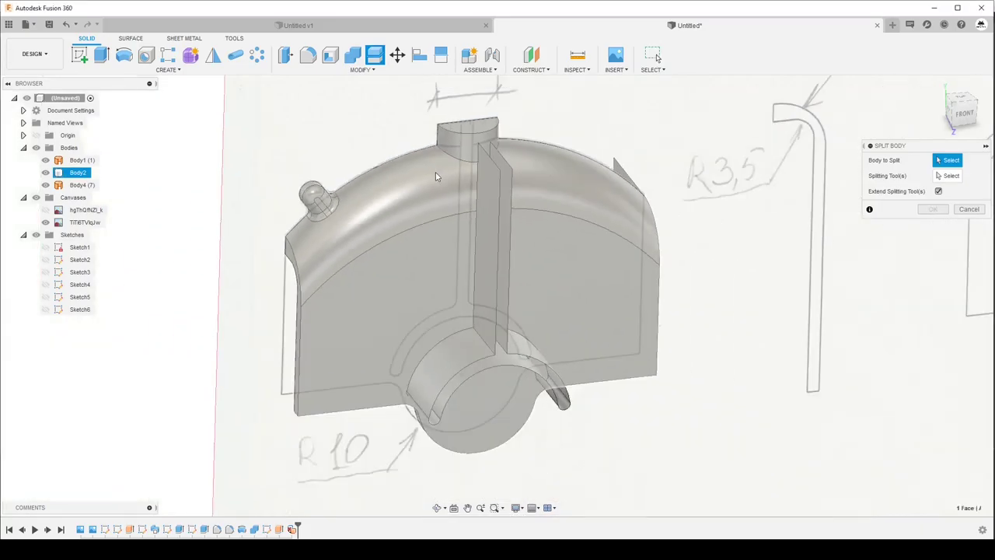
left_click(436, 176)
left_click(955, 175)
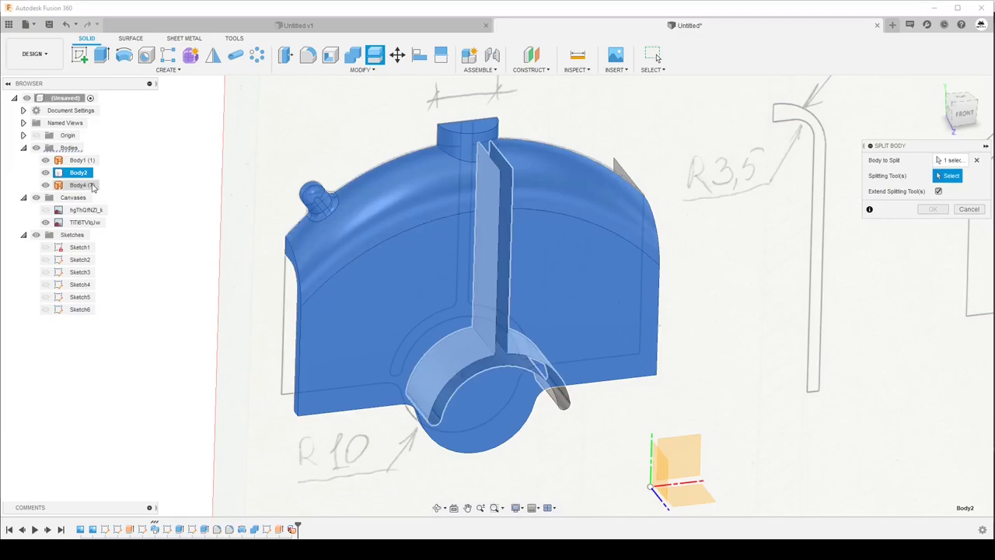
left_click(83, 186)
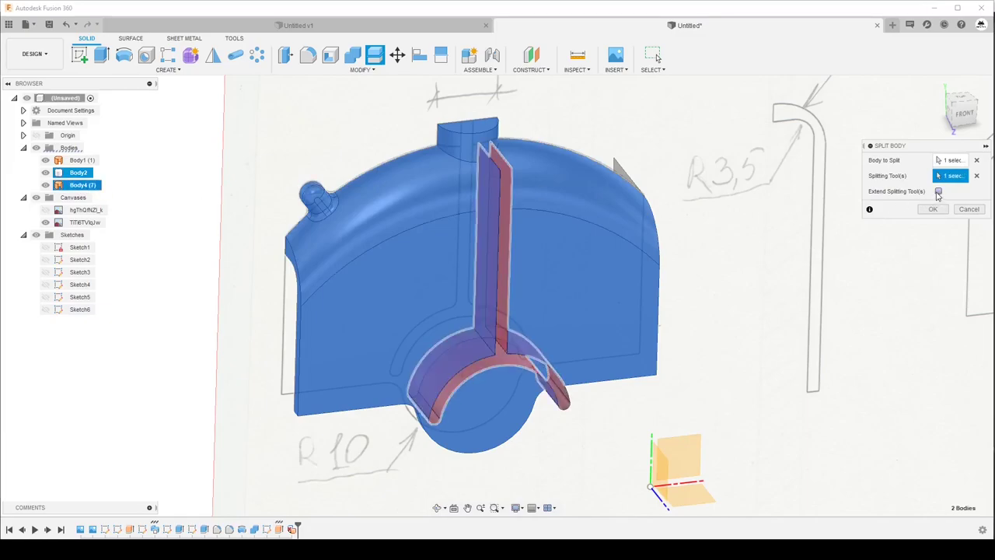
left_click(938, 191)
mouse_move(588, 299)
middle_mouse_down("shift")
mouse_move(557, 278)
mouse_move(552, 285)
mouse_move(824, 229)
middle_mouse_up("shift")
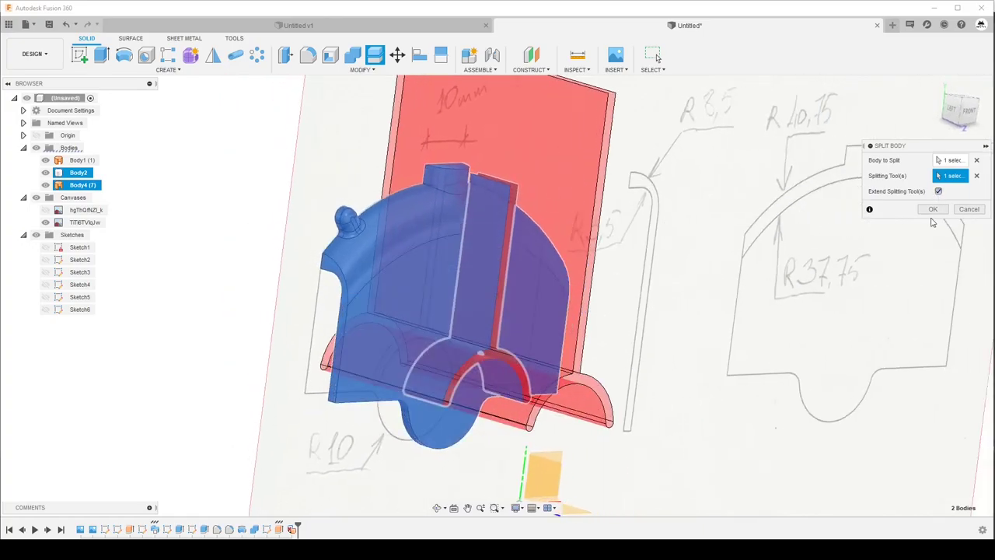
left_click(932, 209)
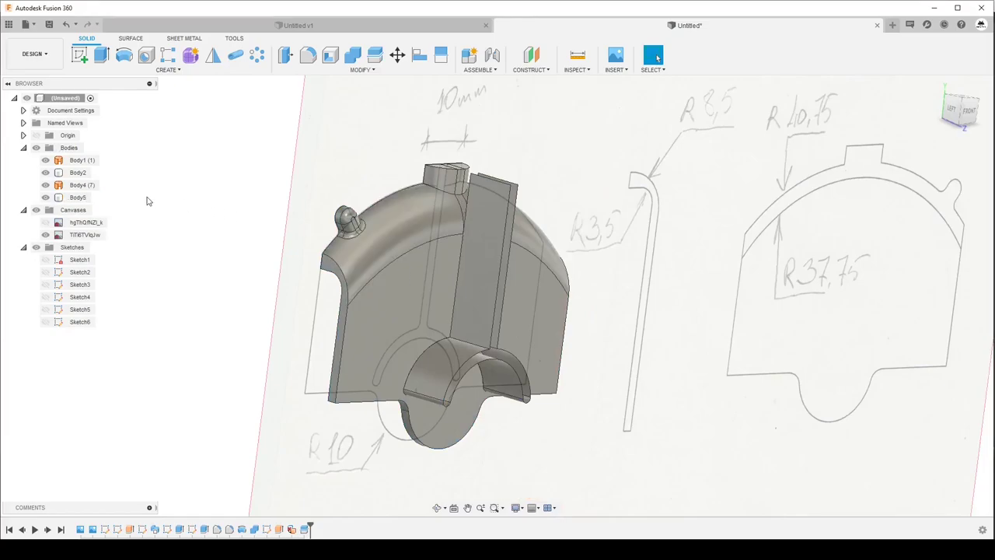
Hide the rib sheet and Body5 to view the rib body on its own.
left_click(45, 185)
middle_click_drag(324, 191, 175, 234, "shift")
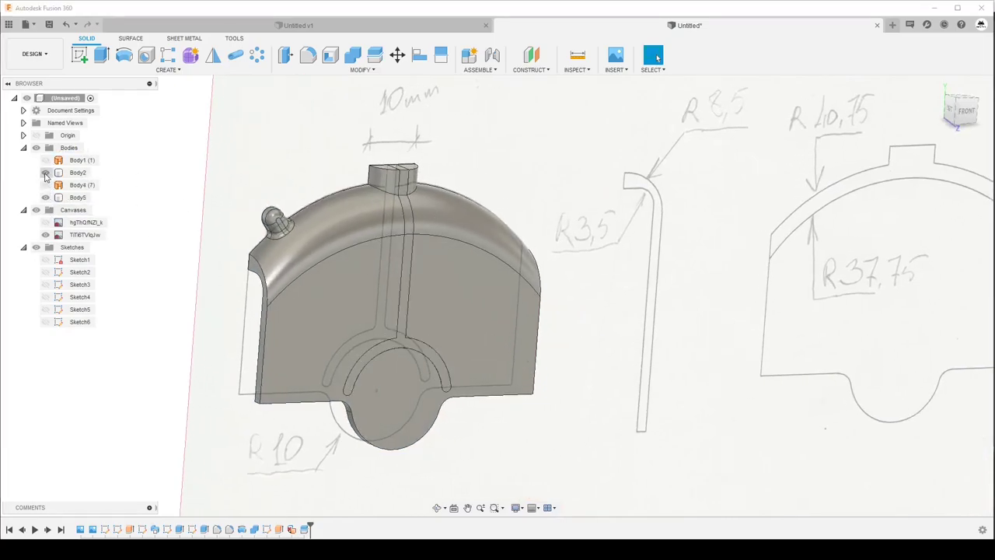
left_click(45, 172)
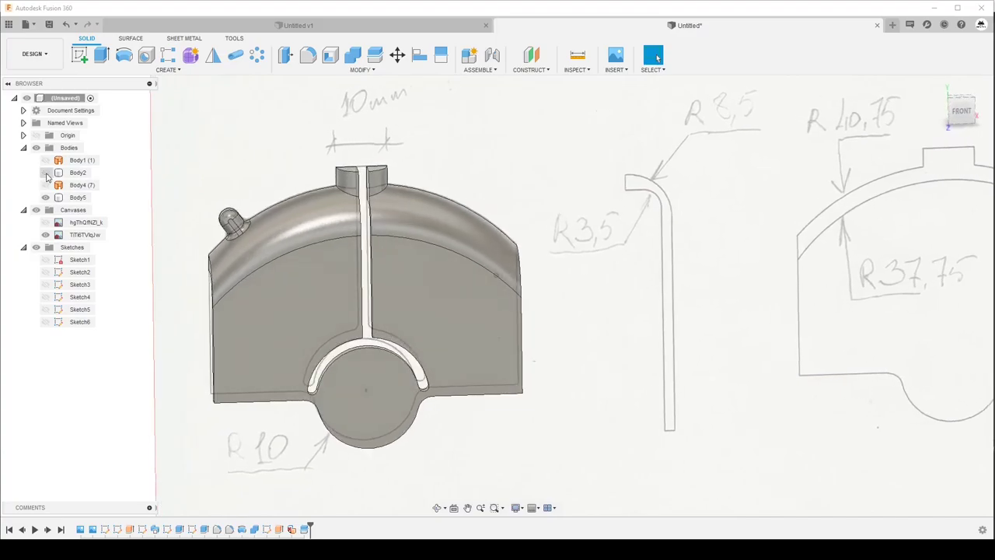
left_click(45, 172)
left_click(45, 197)
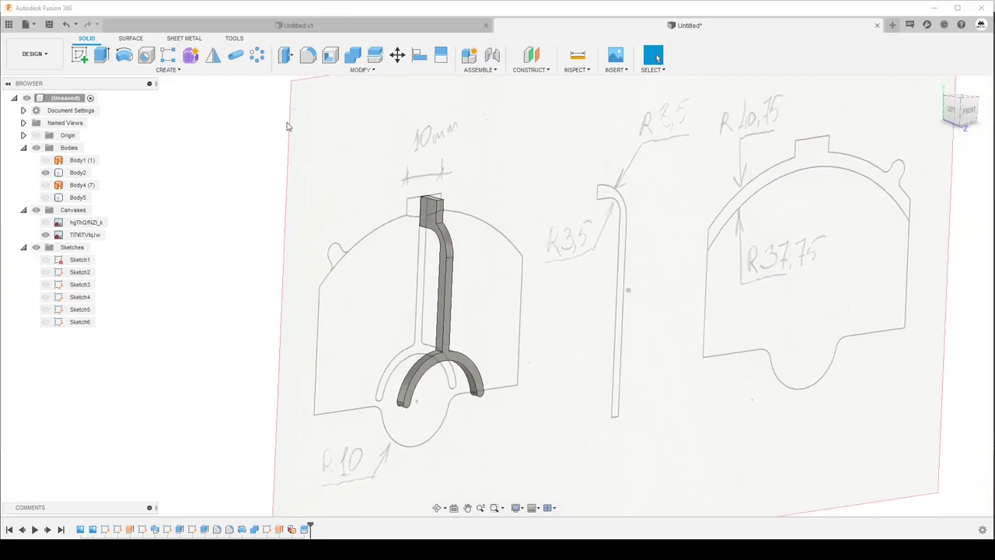
Offset the three rib faces by 2 mm.
left_click(286, 56)
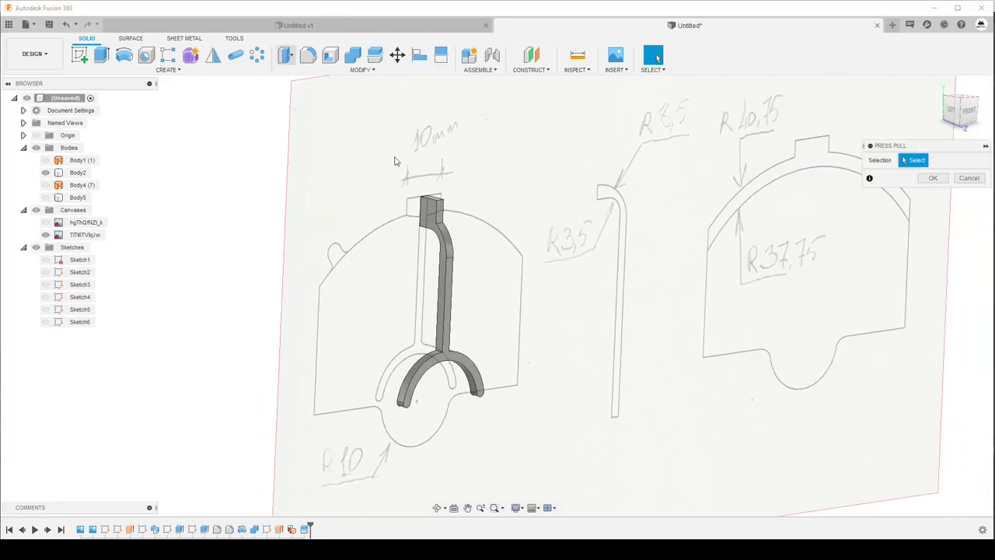
scroll(443, 217, "up", 4)
left_click(453, 222)
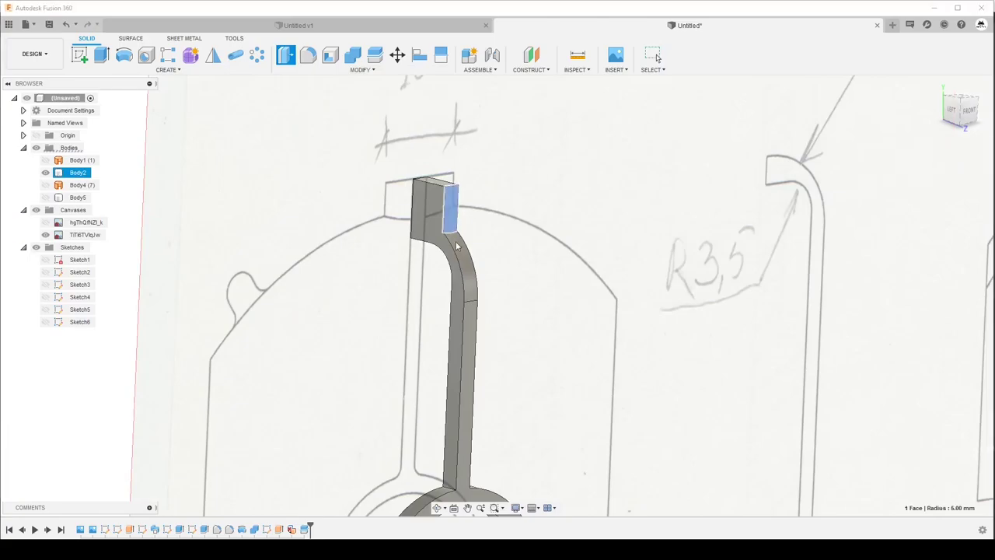
left_click(466, 265)
left_click(473, 322)
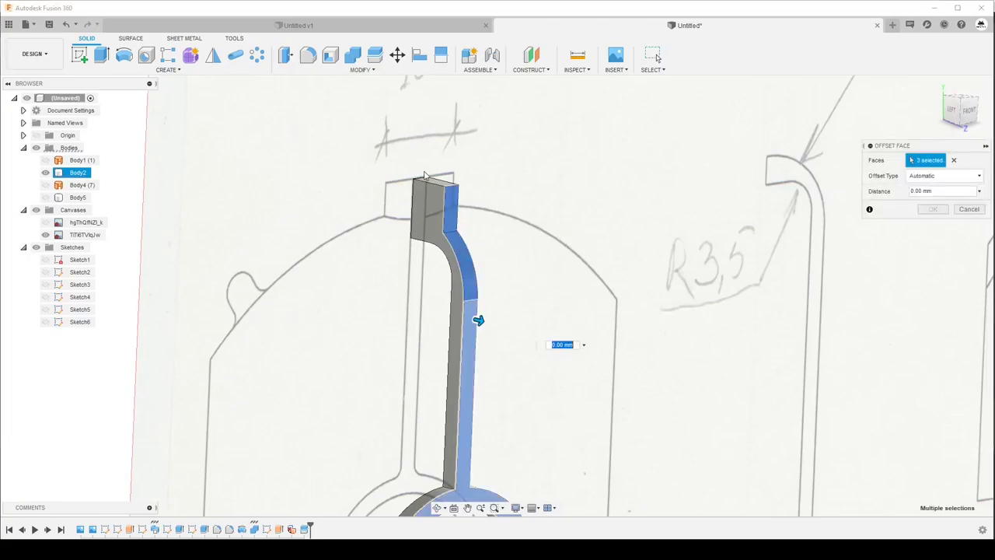
scroll(475, 318, "down", 2)
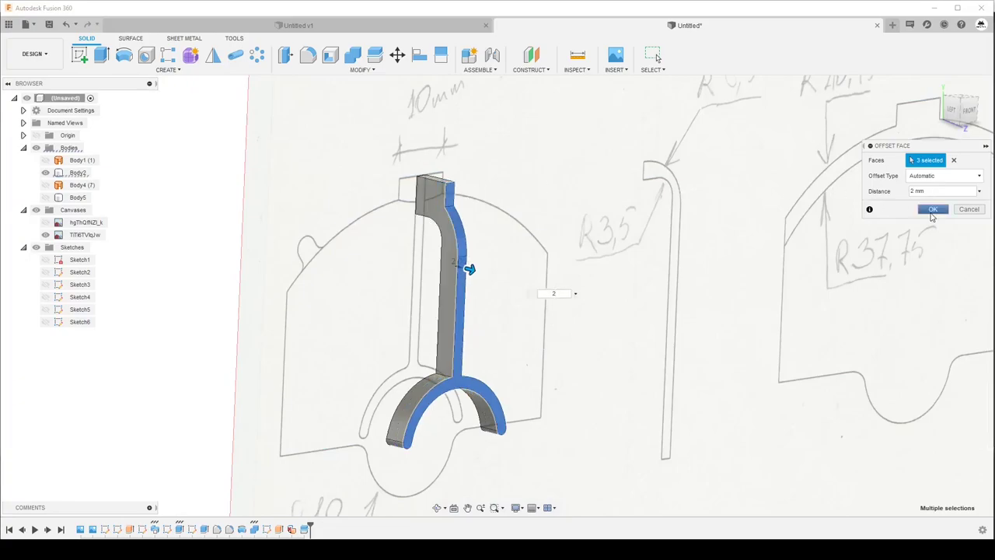
left_click(932, 211)
Show Body5, join the rib into the shell, and select both reference canvases.
left_click(45, 199)
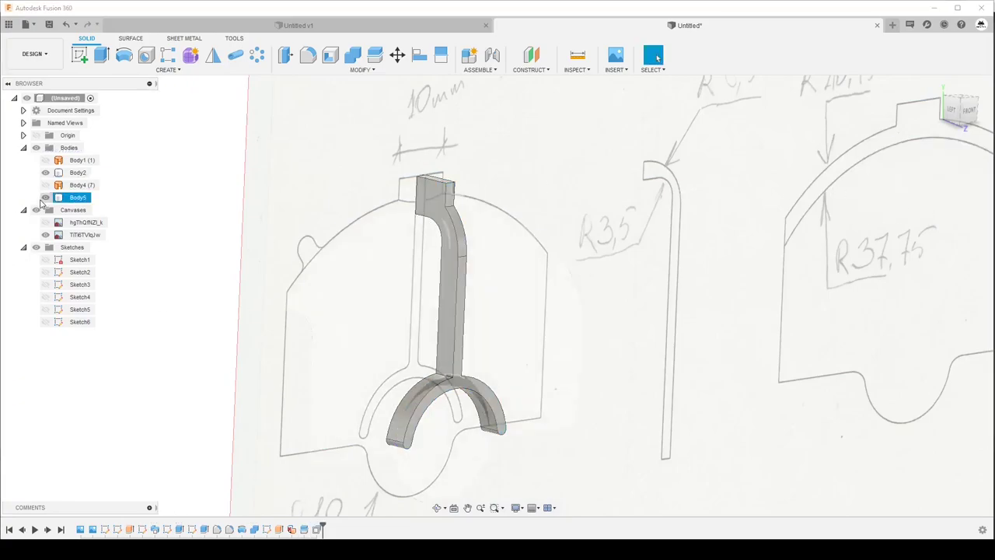
middle_click_drag(280, 295, 357, 281, "shift")
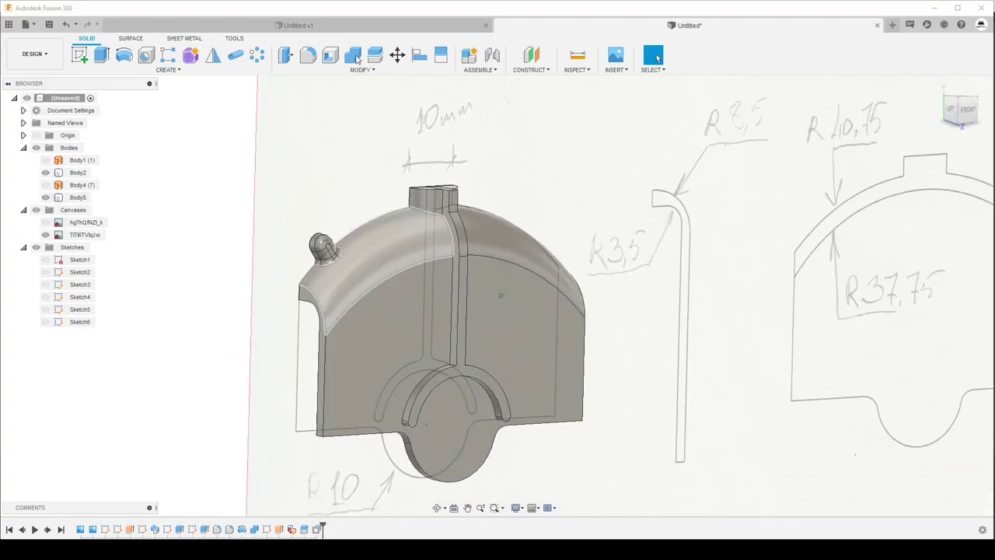
left_click(352, 55)
left_click(390, 260)
left_click(462, 247)
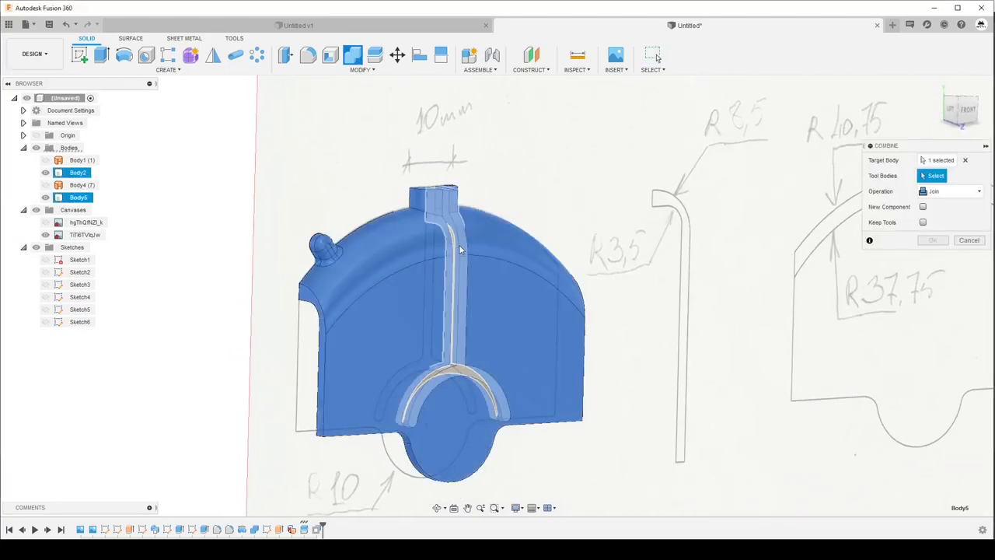
left_click(935, 240)
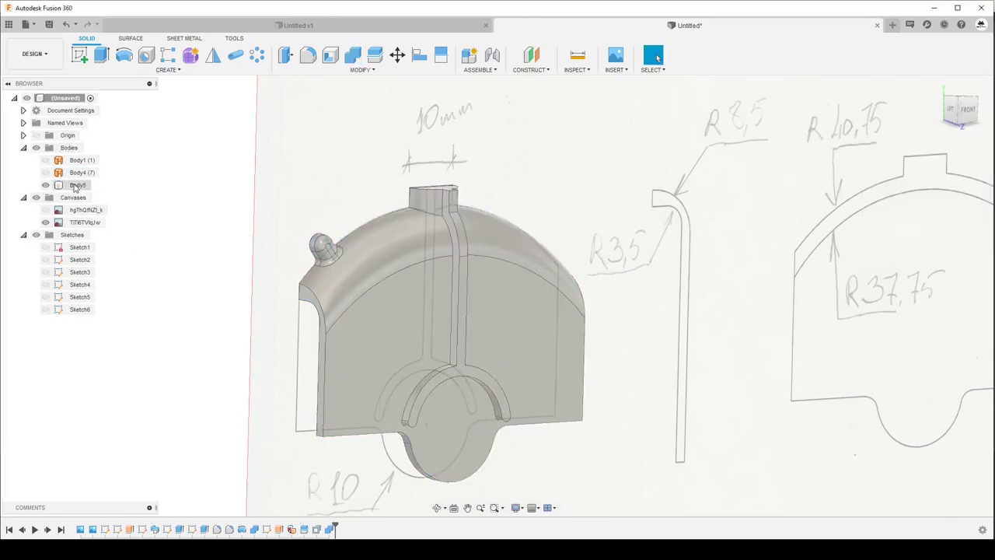
left_click(85, 210)
left_click(85, 222, "shift")
Hide the reference canvases and fillet the single slot edge.
key("v")
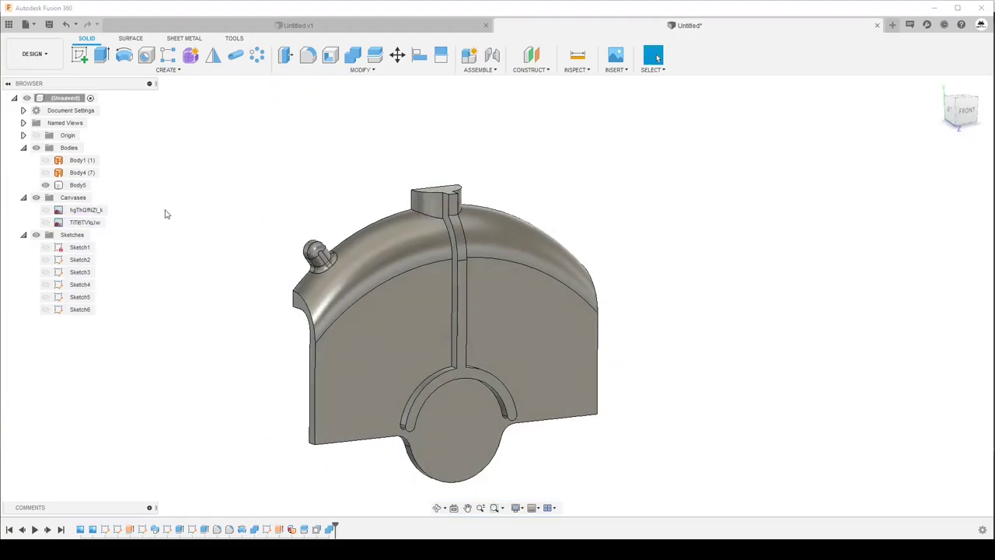
middle_click_drag(166, 213, 306, 216, "shift")
key("f")
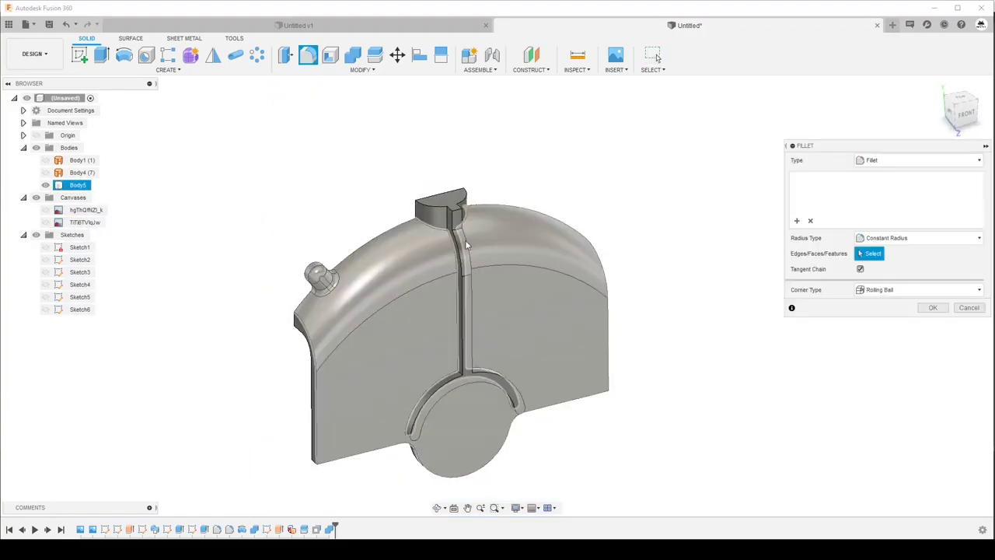
scroll(447, 233, "up", 5)
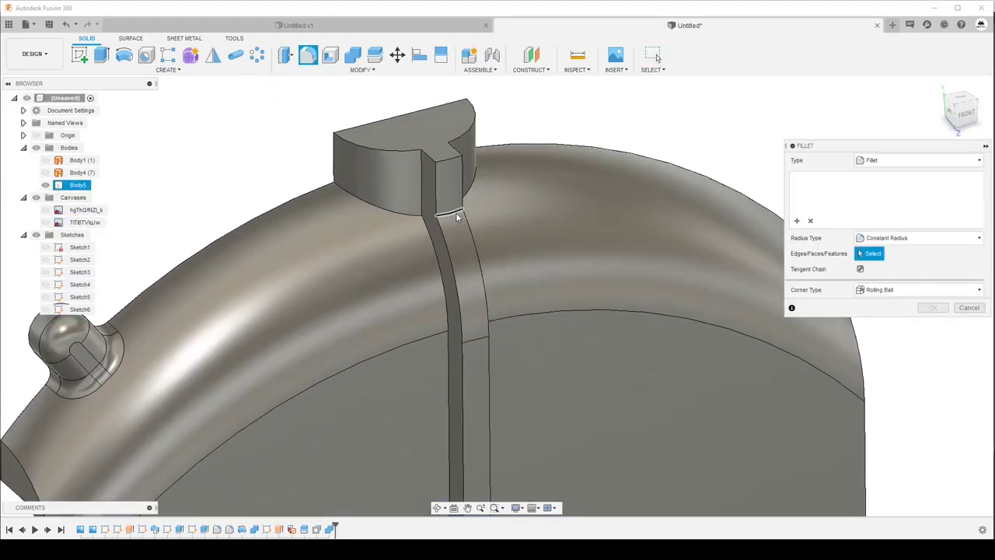
left_click(457, 215)
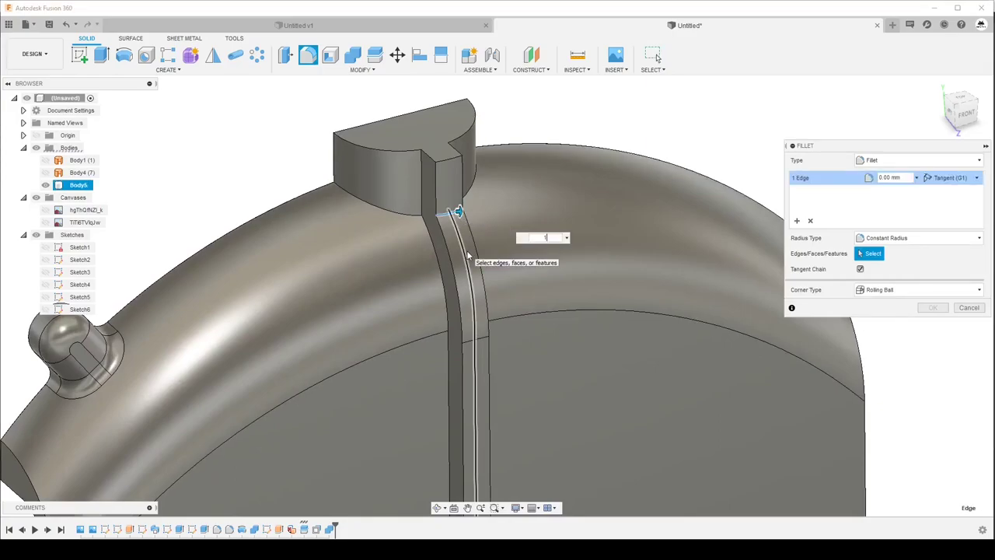
type("1")
left_click(933, 307)
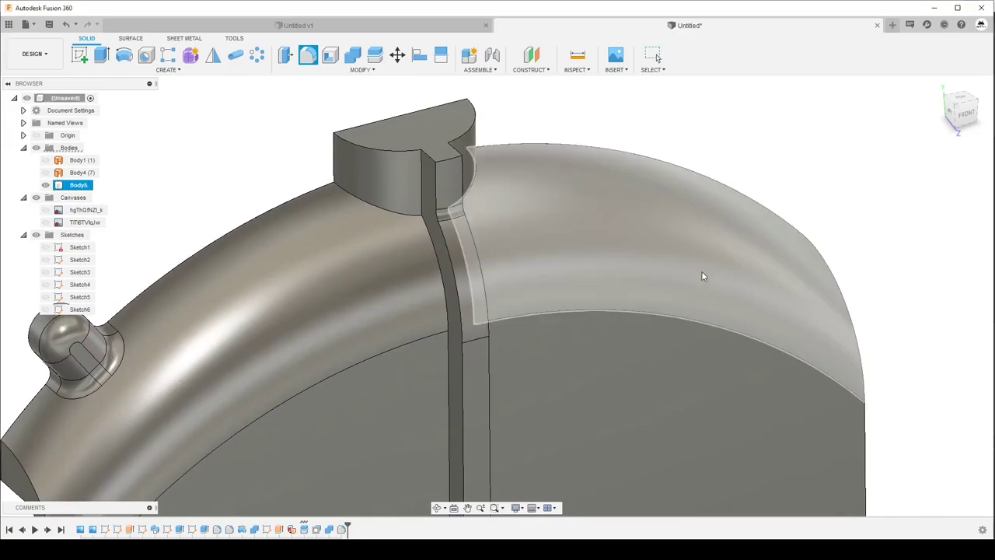
Fillet the rib and hub-arc edge chains with a 0.8 mm radius.
key("f")
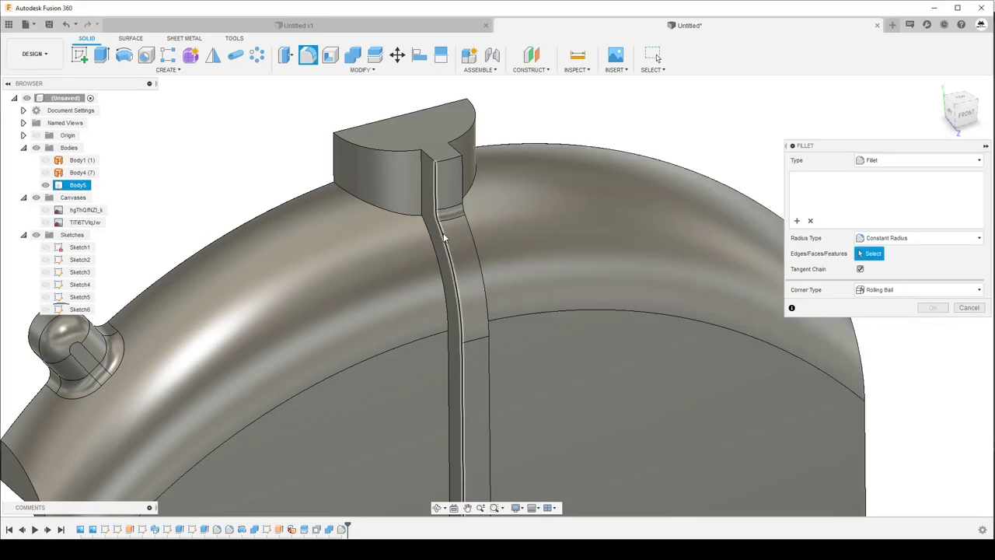
left_click(444, 231)
scroll(440, 151, "down", 3)
scroll(439, 148, "down", 2)
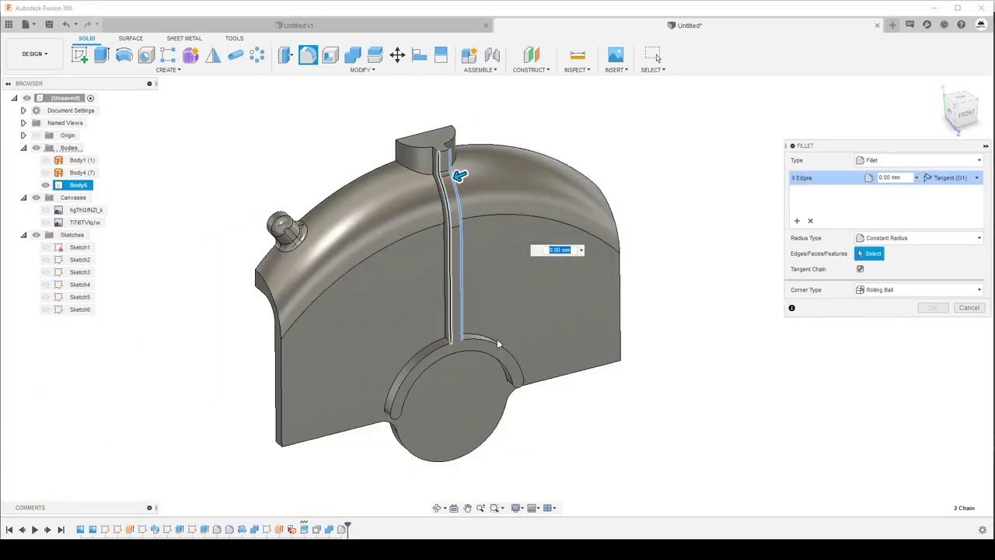
left_click(509, 398)
type("1.5")
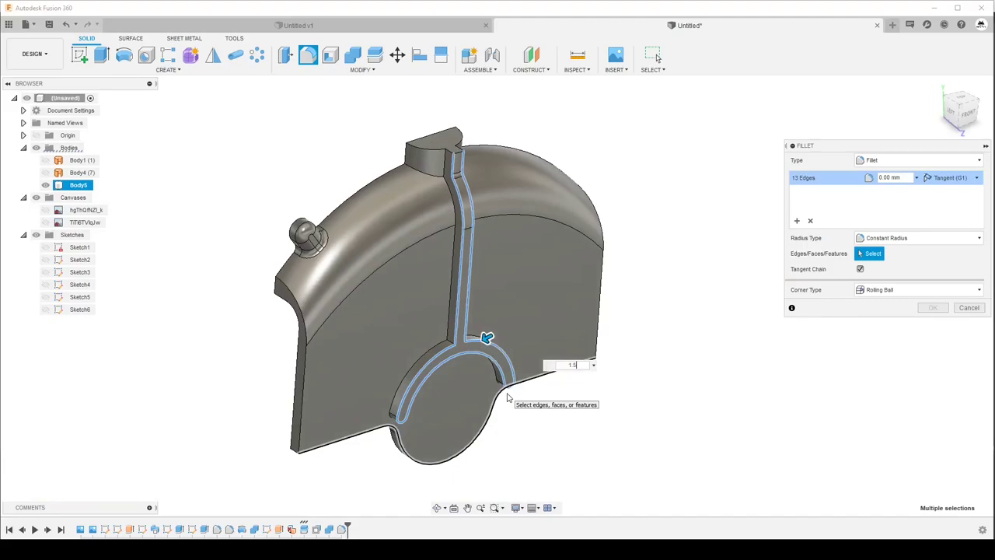
key("Return")
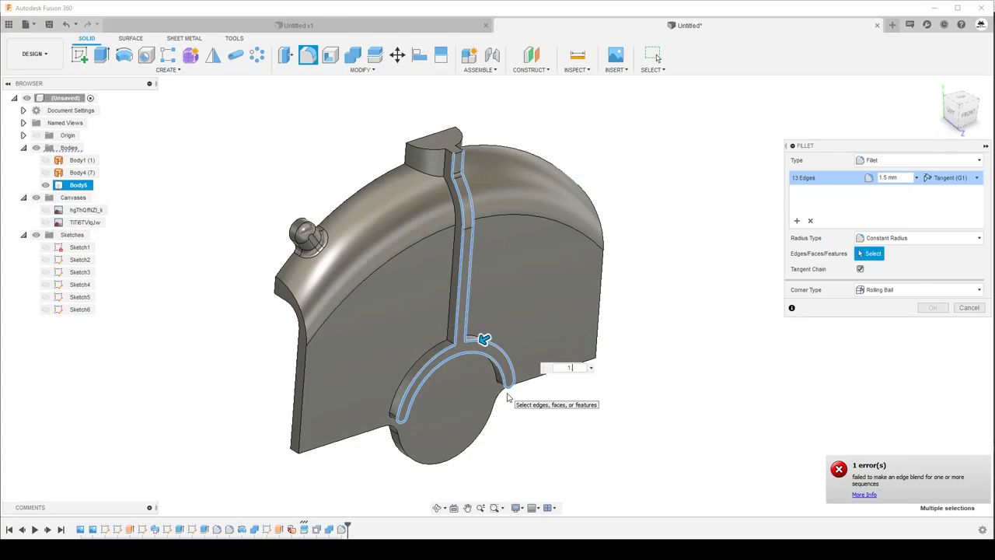
key("Return")
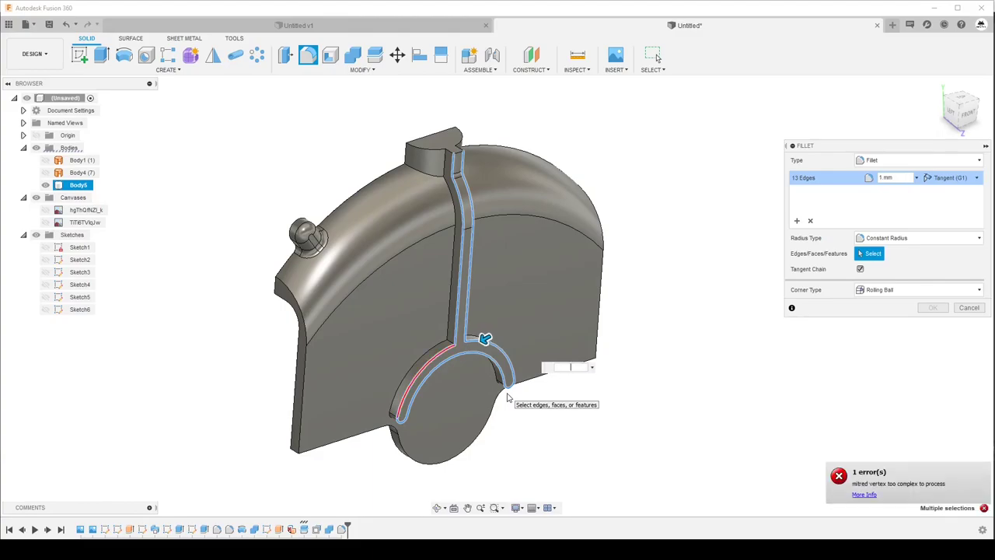
type("0.8")
key("Return")
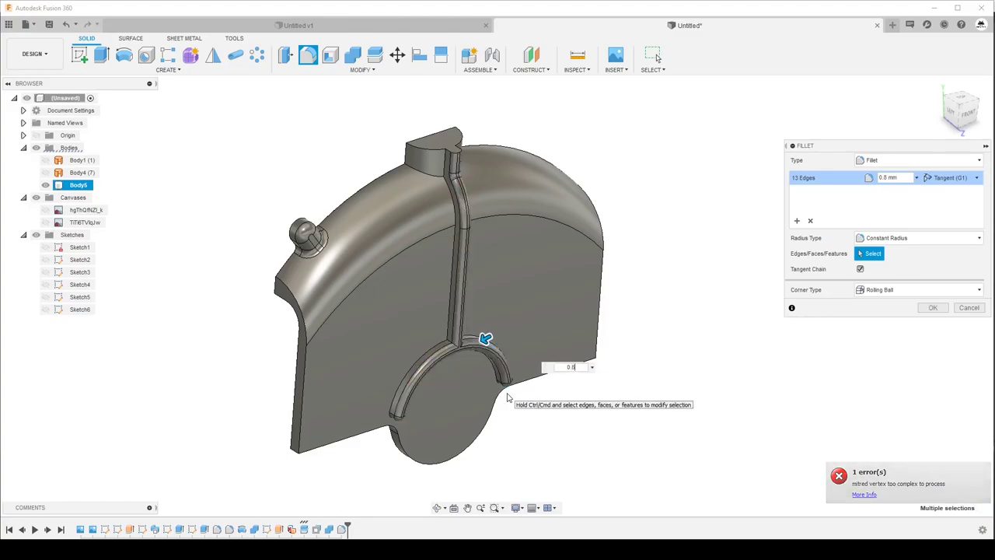
middle_click_drag(509, 398, 591, 373, "shift")
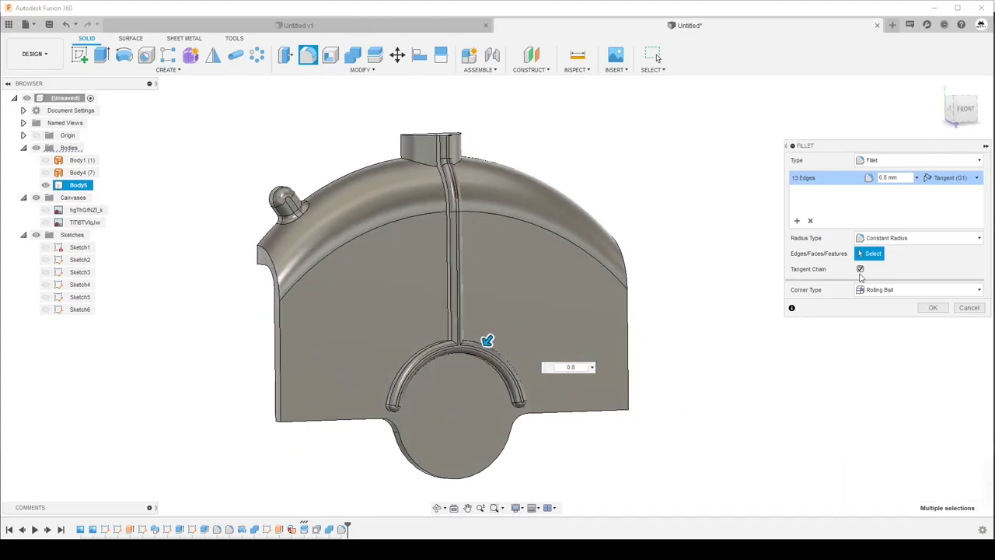
left_click(933, 307)
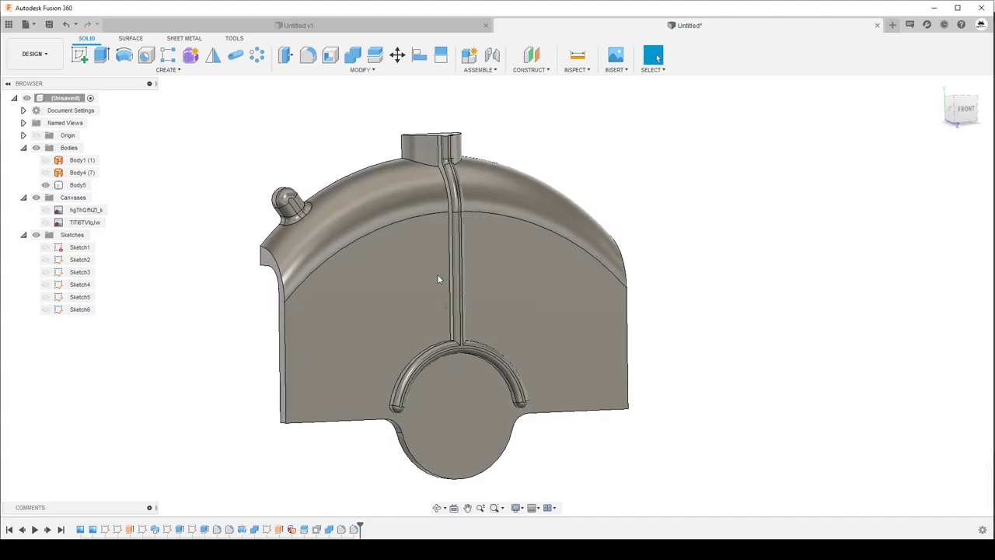
middle_click_drag(444, 277, 442, 187, "shift")
scroll(441, 188, "up", 5)
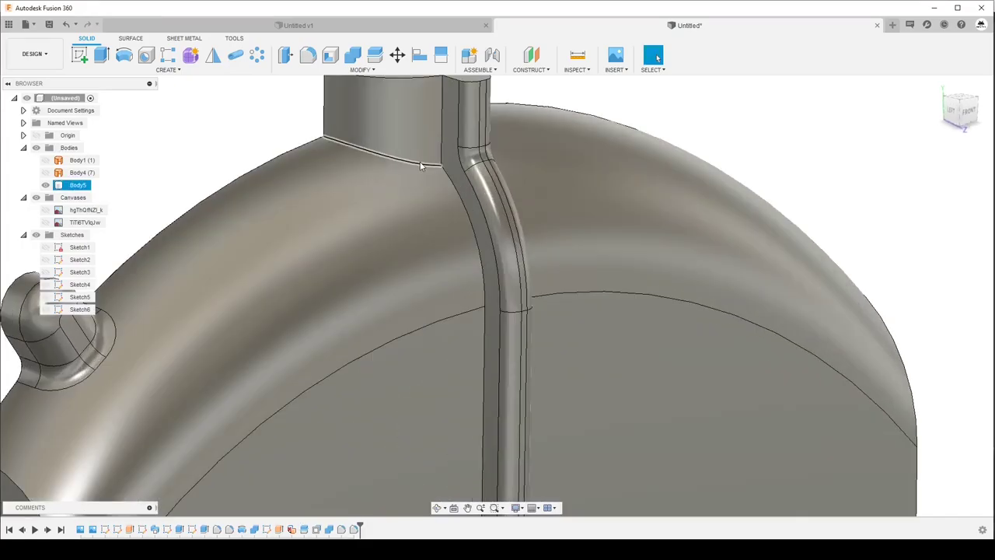
mouse_move(416, 162)
middle_mouse_down("shift")
mouse_move(470, 183)
mouse_move(446, 105)
mouse_move(455, 189)
mouse_move(491, 313)
mouse_move(384, 292)
mouse_move(368, 277)
mouse_move(546, 236)
mouse_move(588, 129)
middle_mouse_up("shift")
scroll(473, 249, "down", 5)
scroll(466, 271, "down", 3)
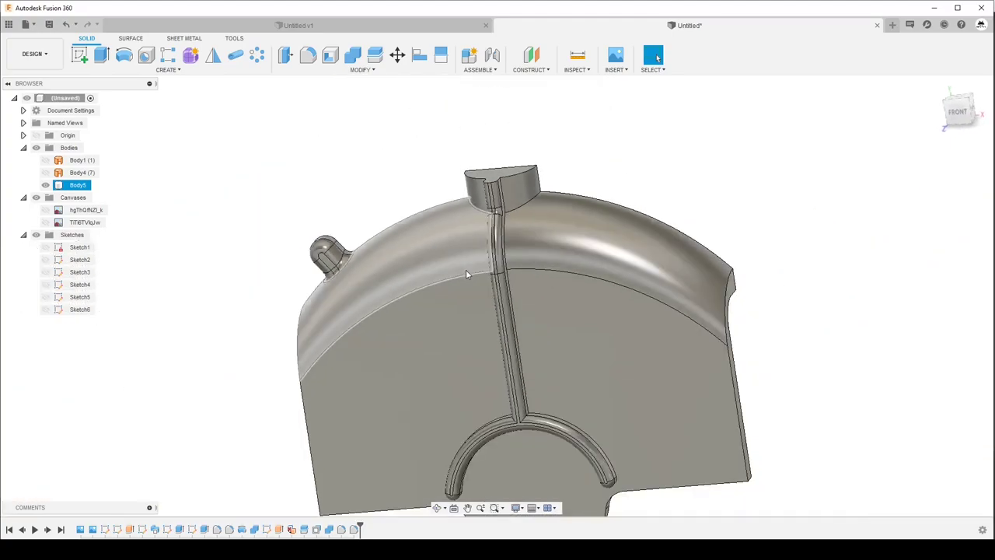
mouse_move(467, 271)
middle_mouse_down("shift")
mouse_move(444, 328)
mouse_move(443, 315)
middle_mouse_up("shift")
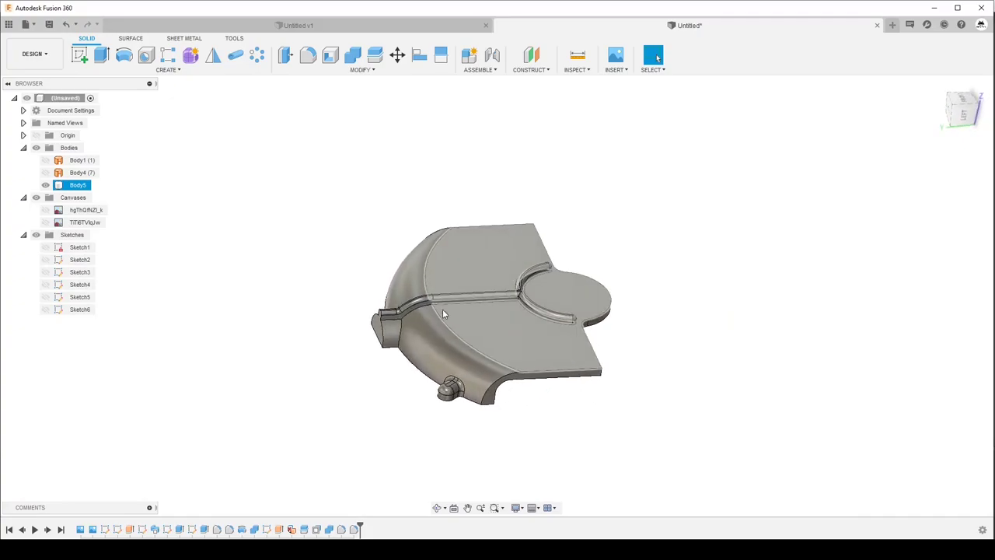
middle_click_drag(442, 309, 426, 305, "shift")
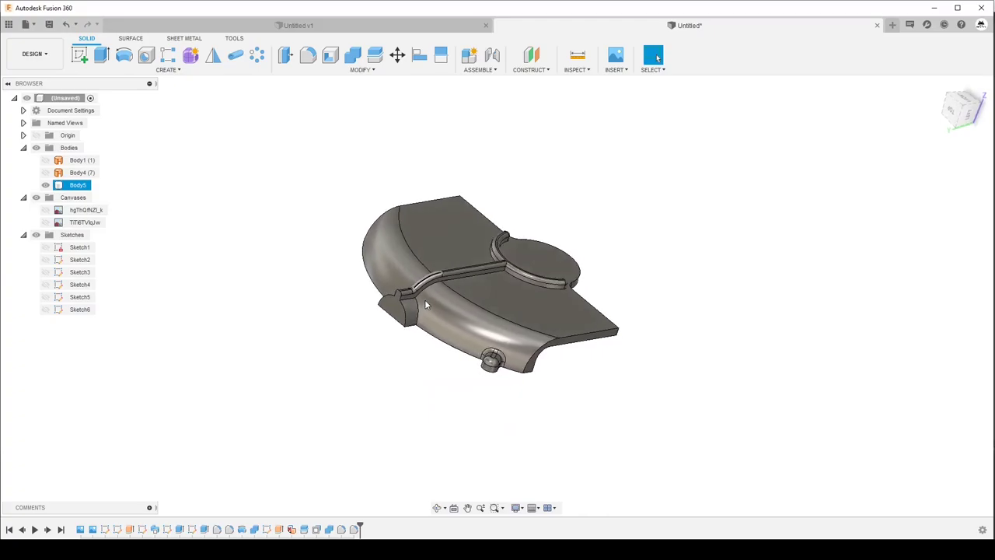